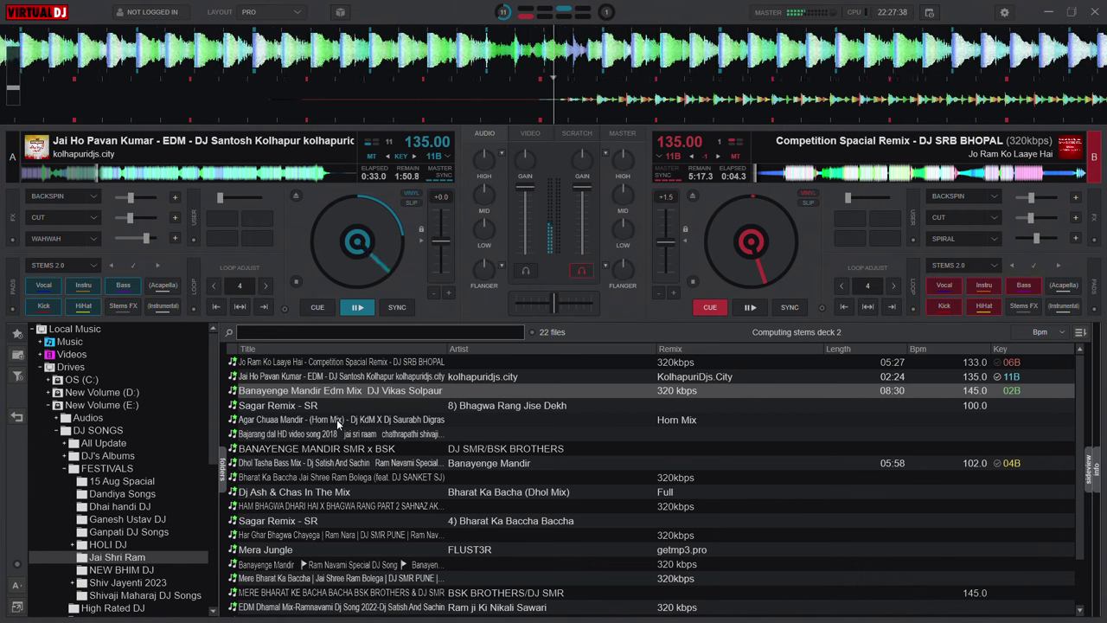
left_click(337, 420)
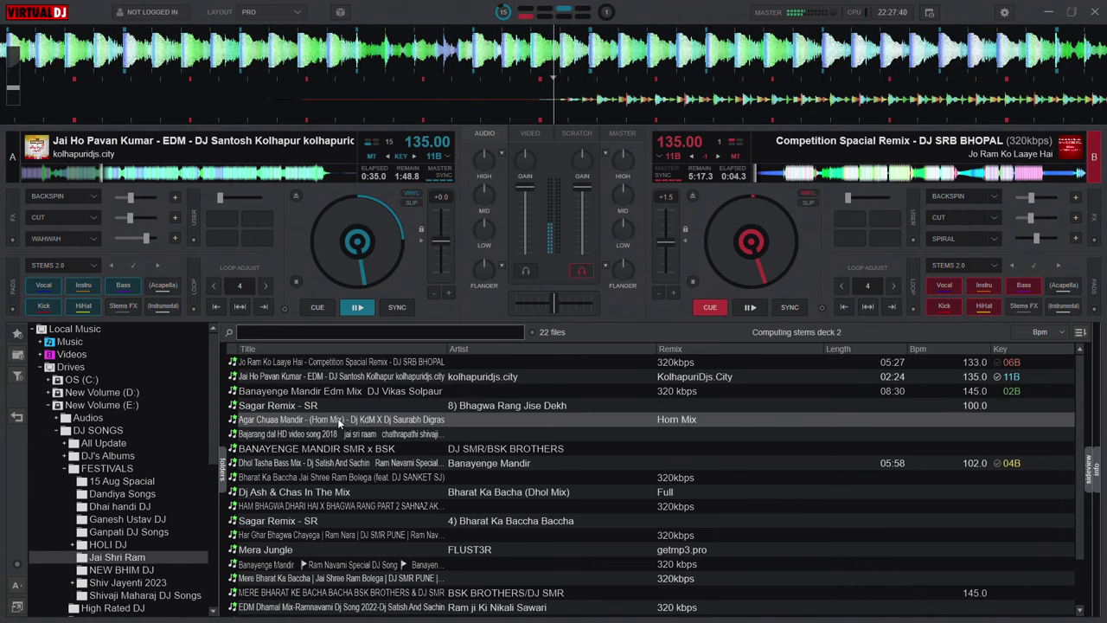
left_click(391, 390)
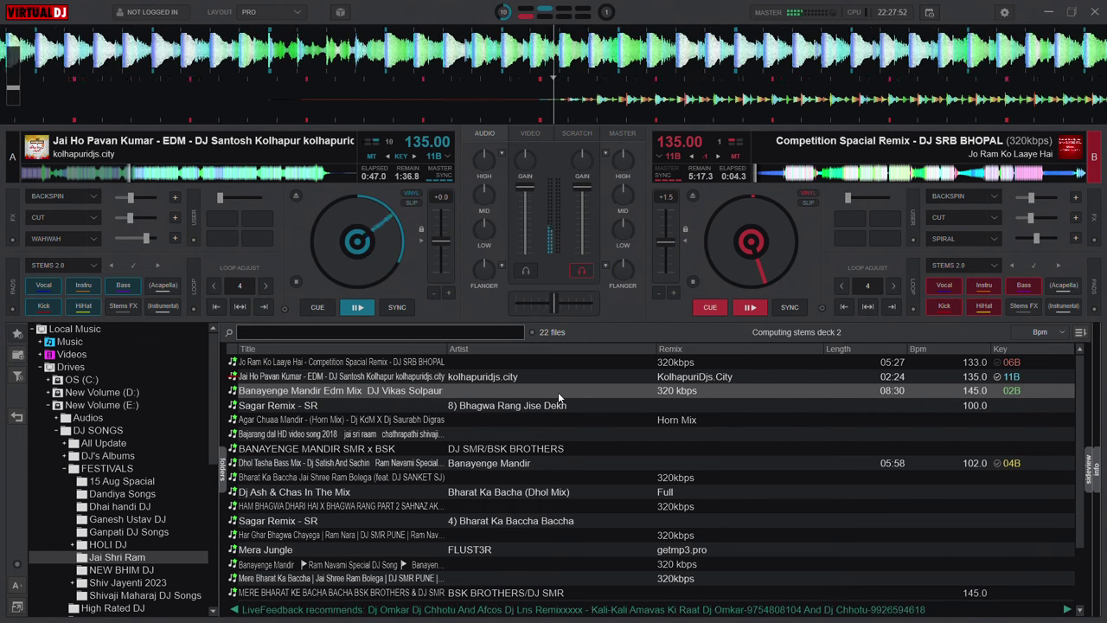
double_click(482, 275)
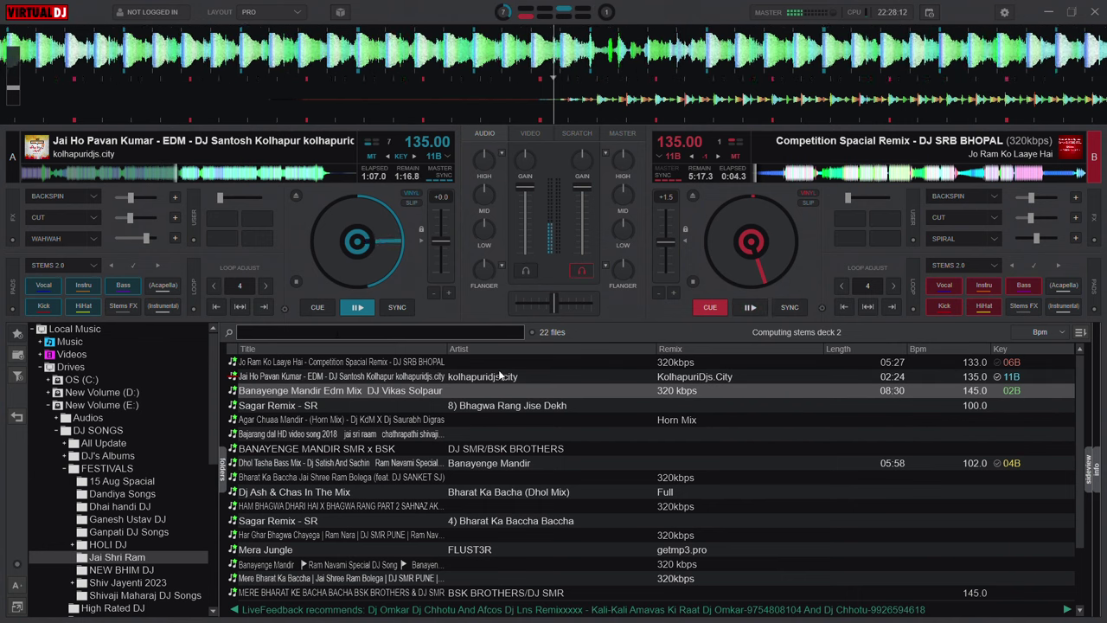
left_click(58, 222)
left_click(58, 219)
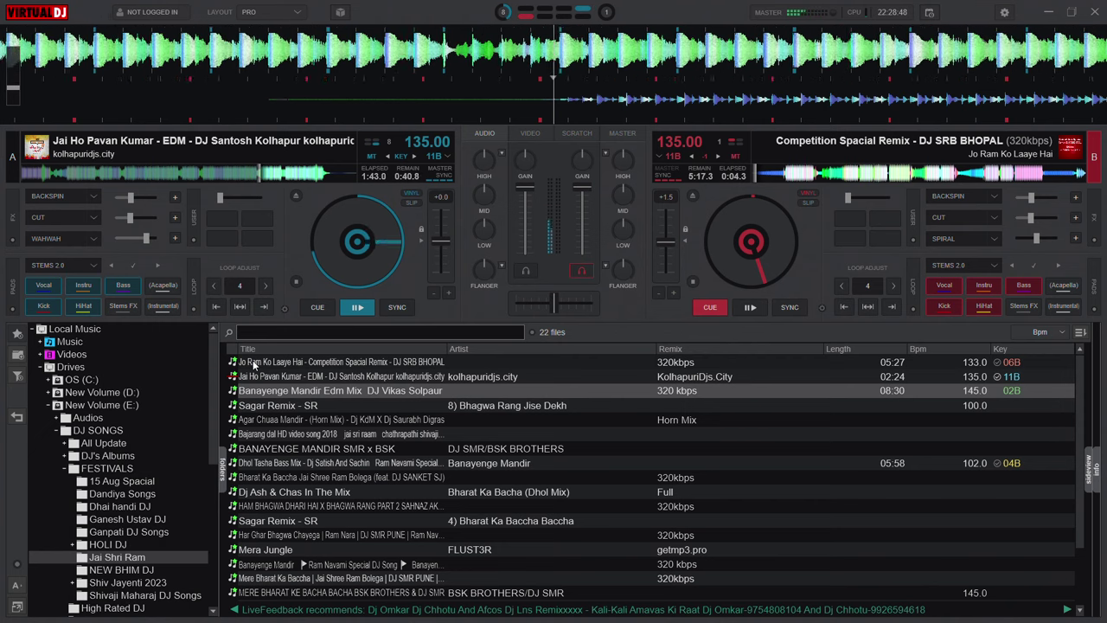
Start the Jo Ram Ko Laaye Hai track on deck B and reset its key to the original 06B
key("space")
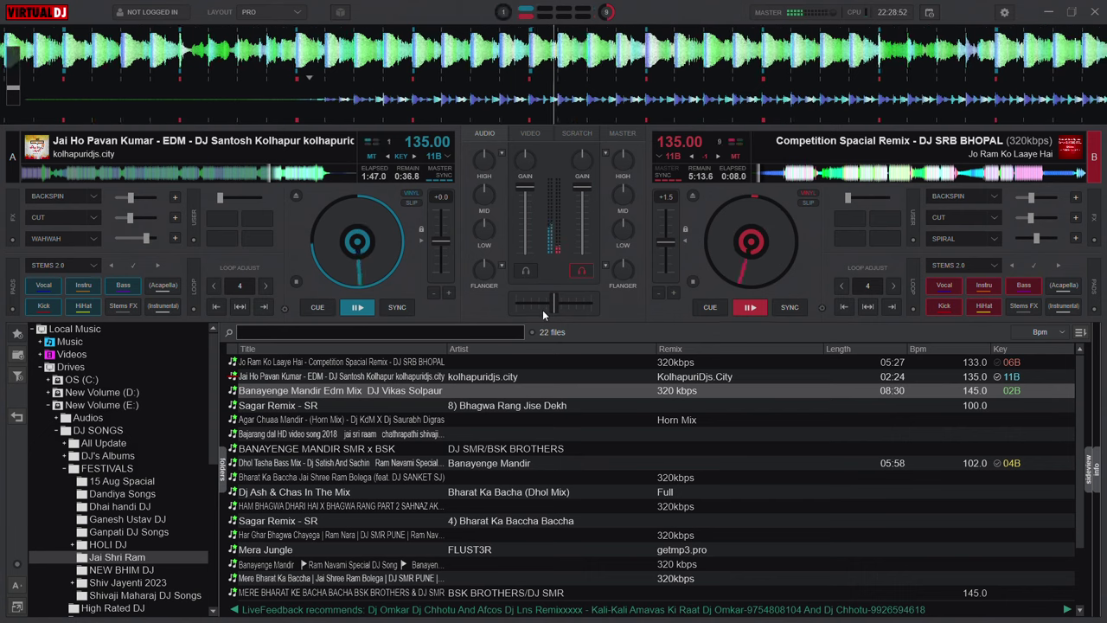
left_click(718, 155)
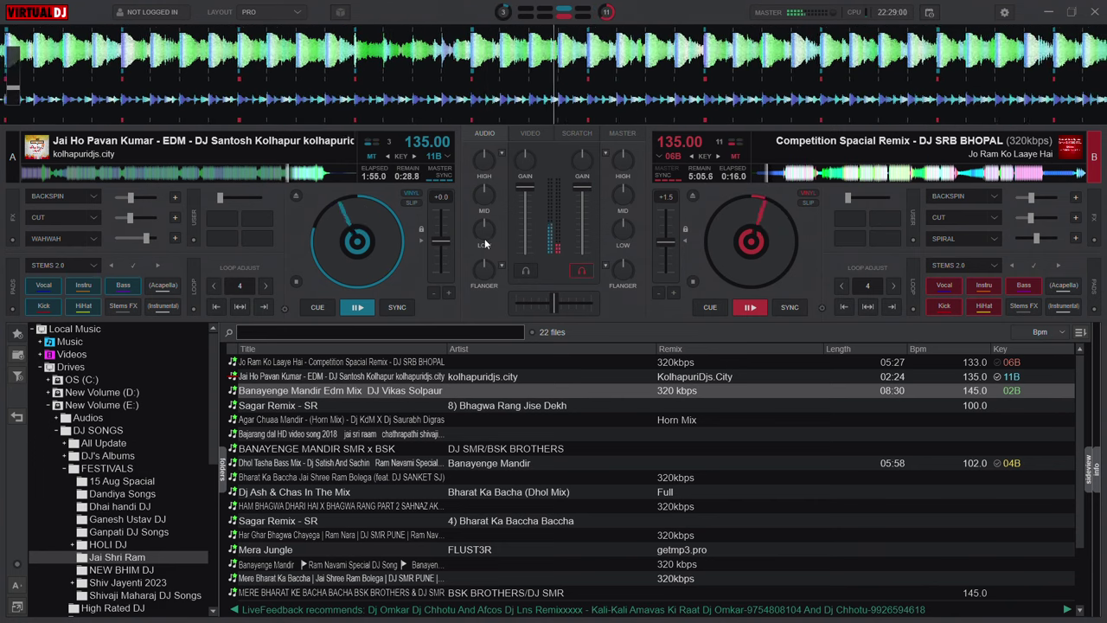
Cut deck A's low EQ to about 22% for the transition and restore it to neutral
mouse_move(487, 235)
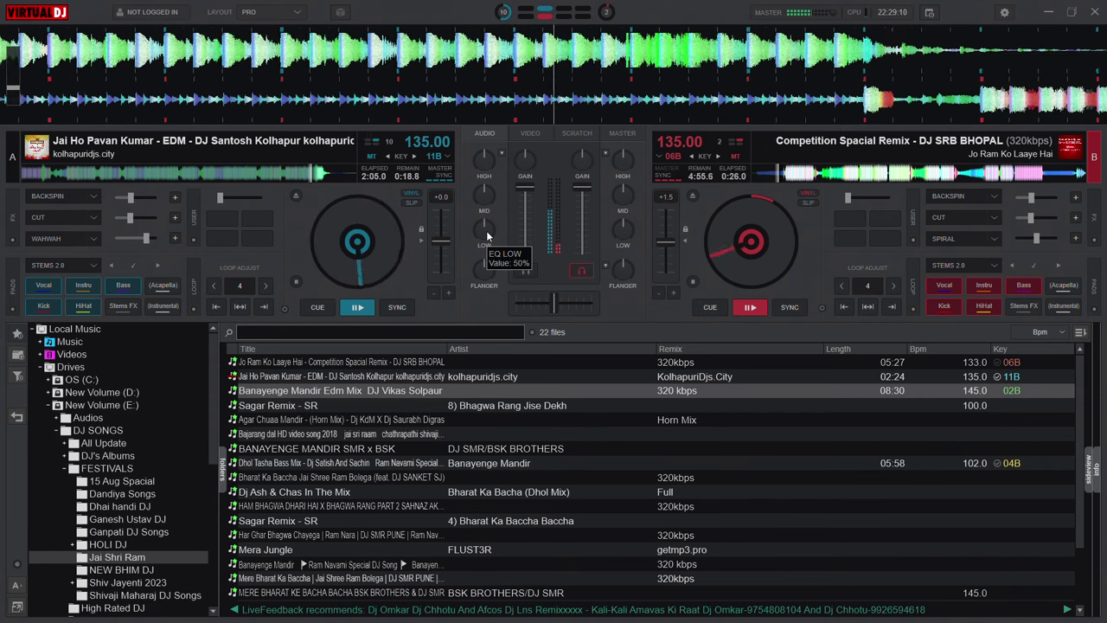
scroll(487, 235, "down", 4)
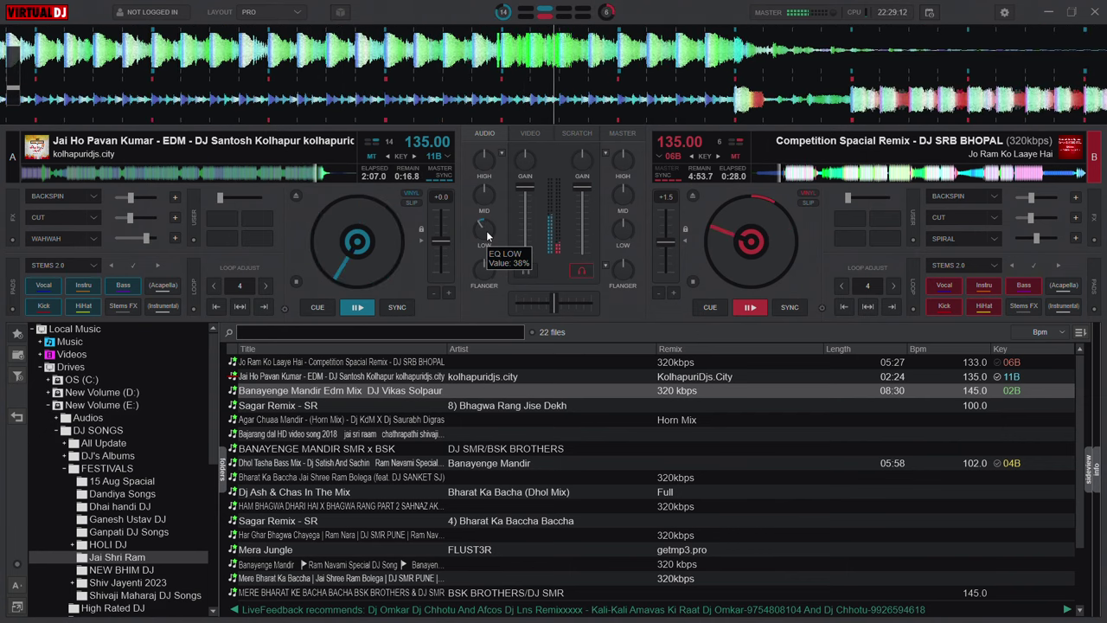
scroll(486, 235, "down", 2)
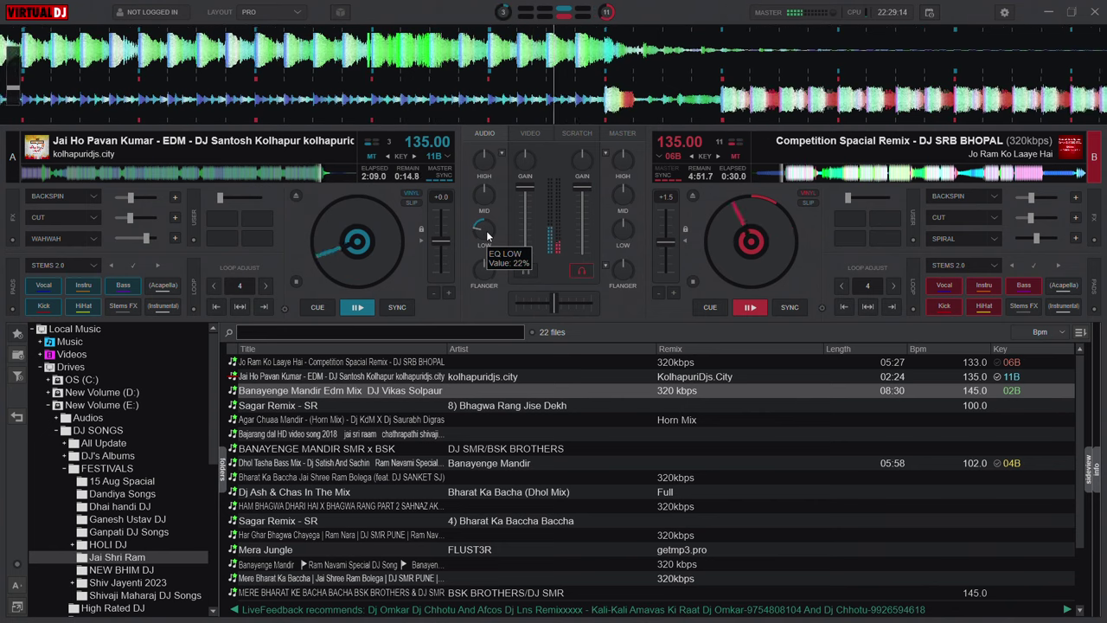
scroll(489, 234, "up", 6)
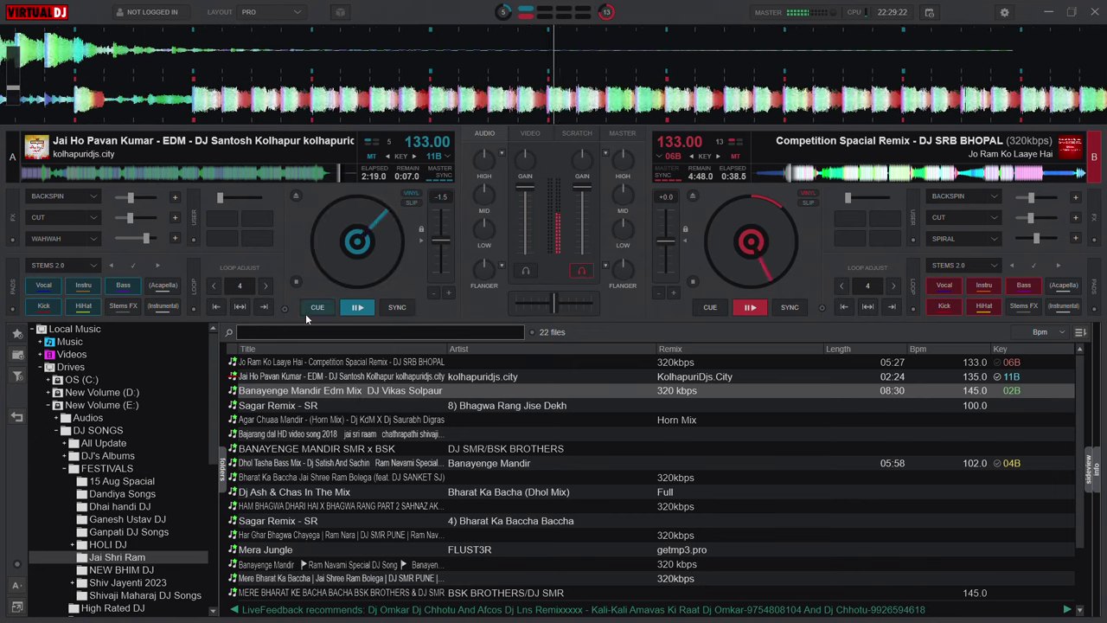
Stop deck A and load Banayenge Mandir Edm Mix onto it at its original 02B key
left_click(296, 285)
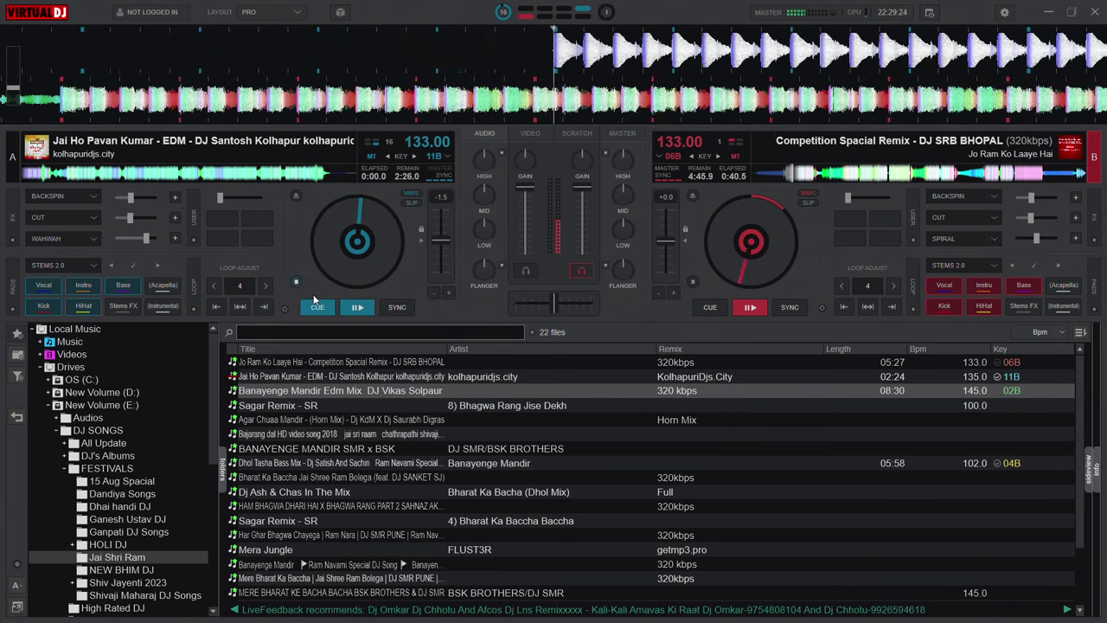
left_click_drag(387, 391, 372, 294)
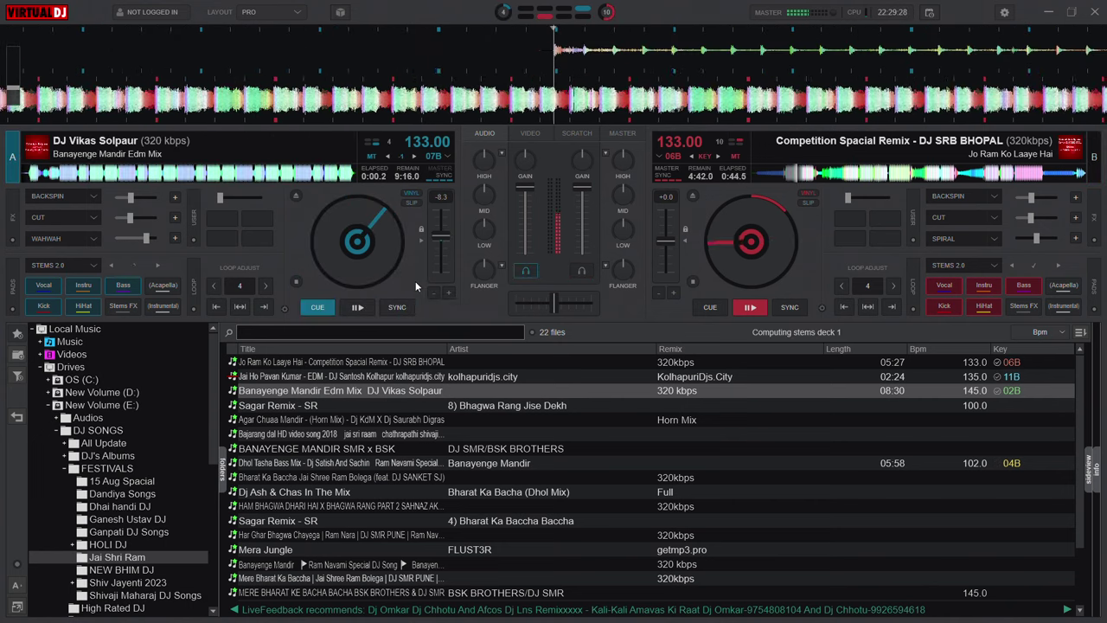
left_click(415, 157)
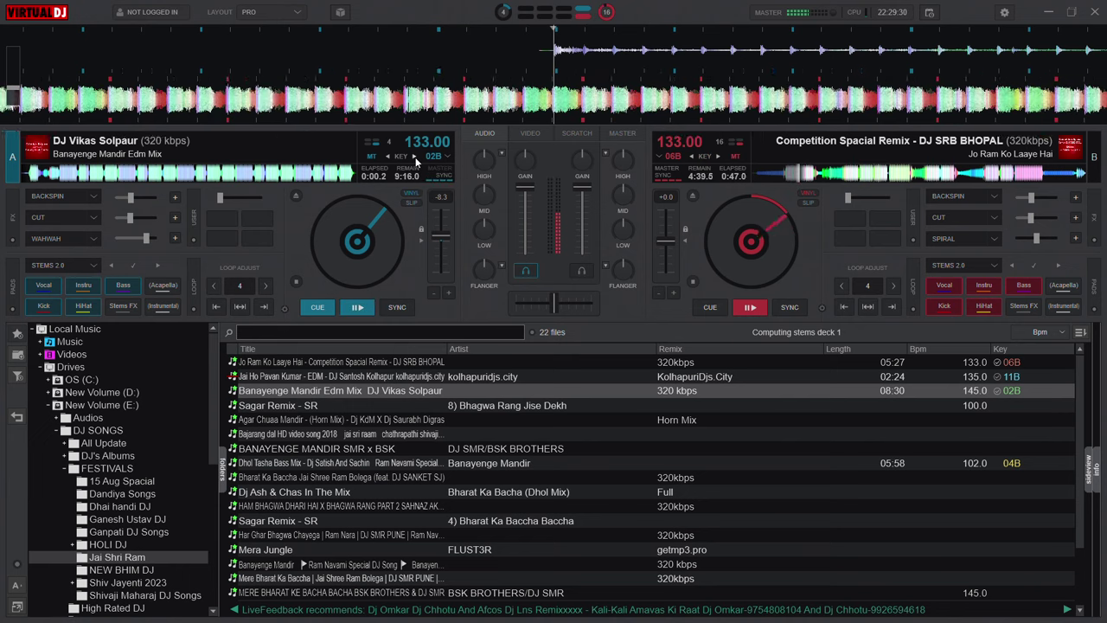
Try deck A at its original tempo of 145 BPM and return both decks to 133 BPM
left_click(422, 244)
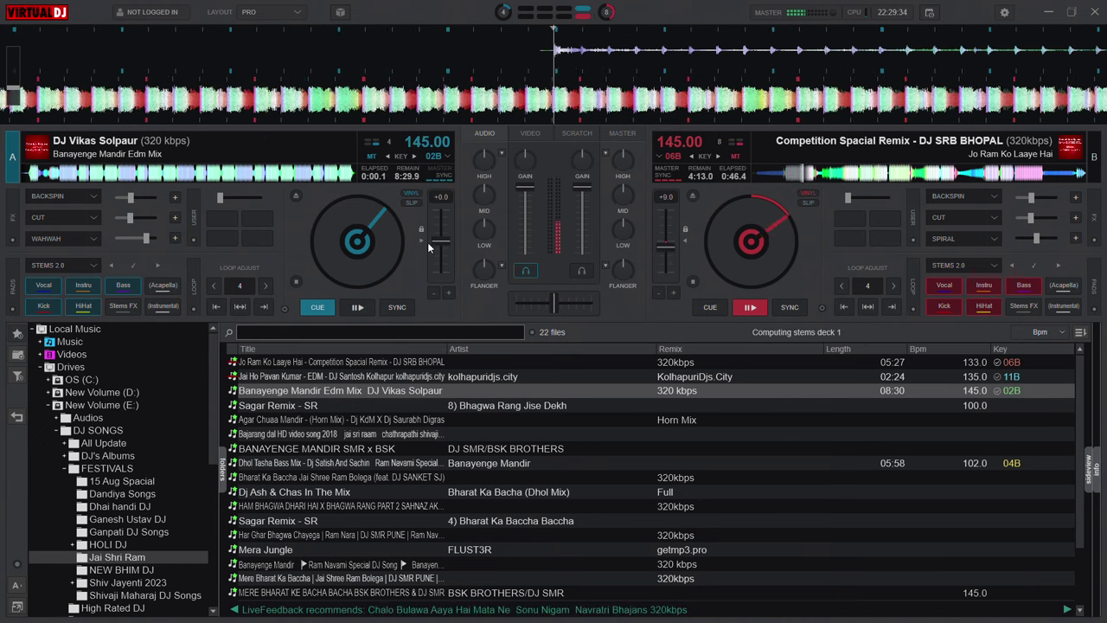
left_click(681, 244)
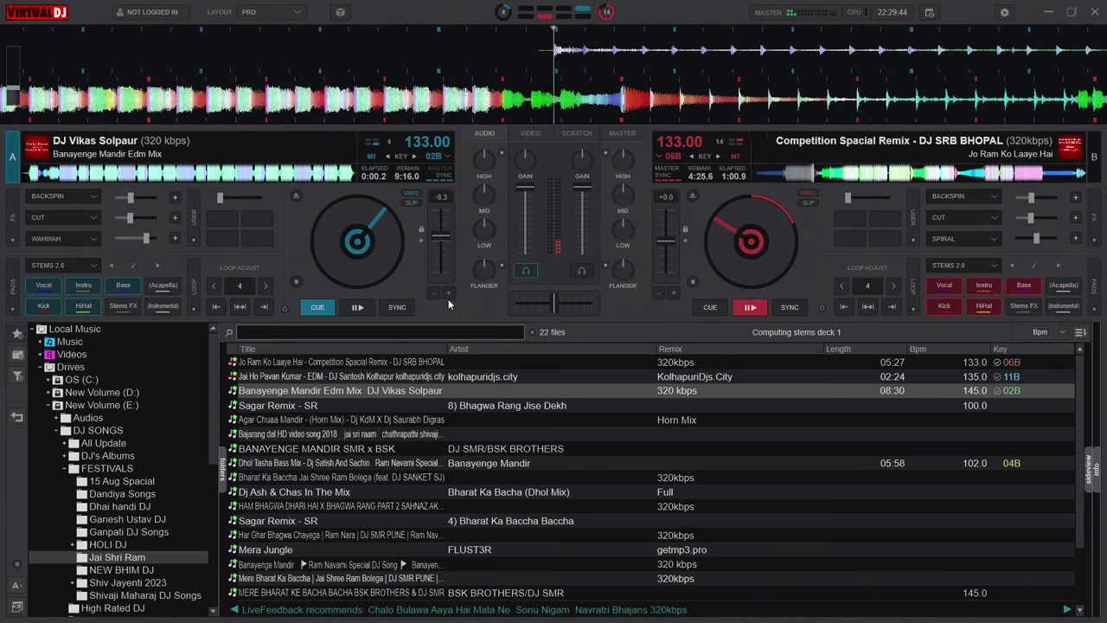
left_click(502, 419)
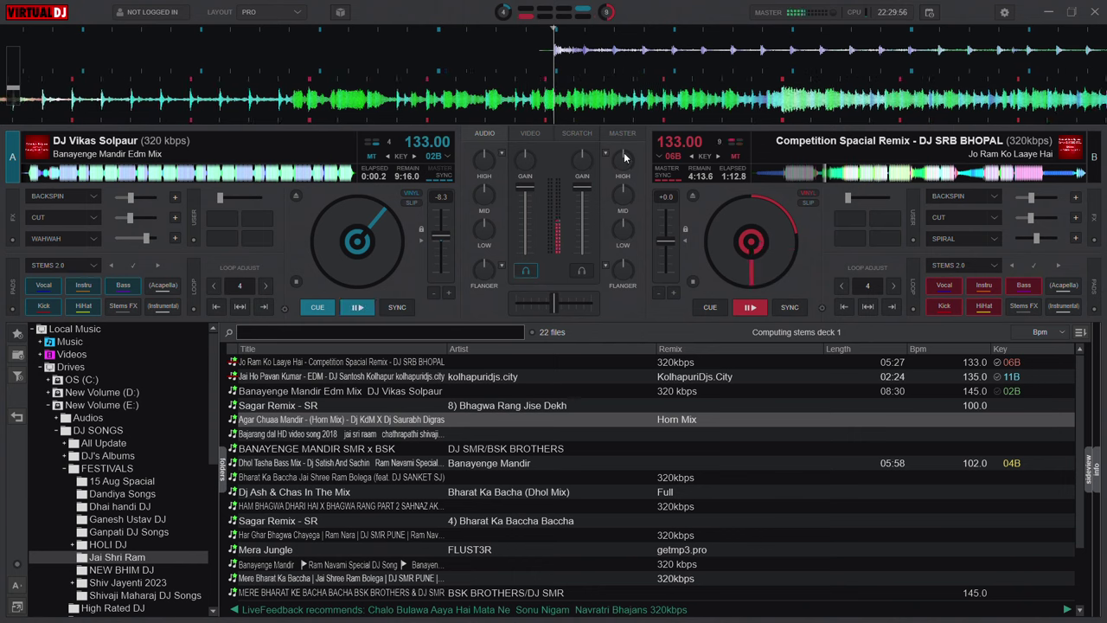
Boost deck B's high EQ to about 69% and bring it back to about 53%
scroll(626, 161, "up", 2)
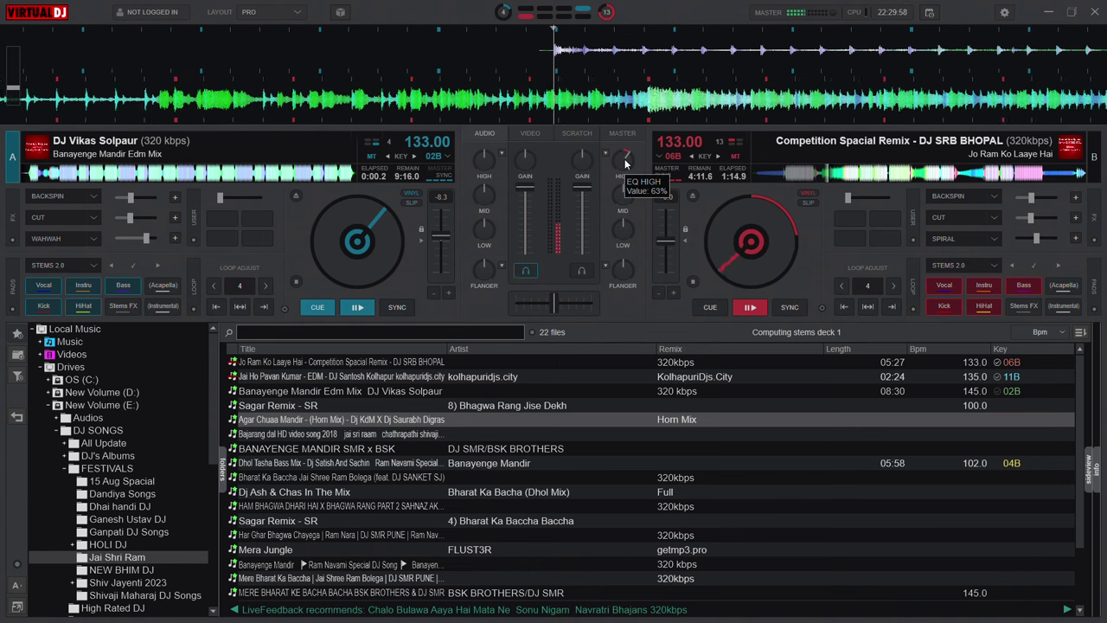
scroll(626, 161, "up", 3)
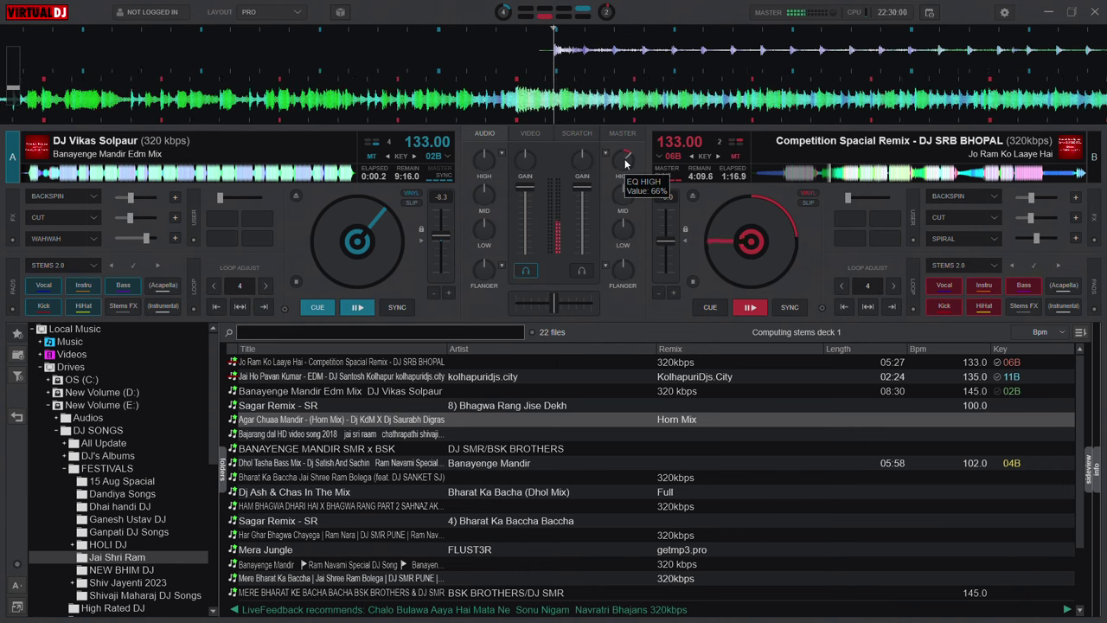
scroll(626, 160, "down", 2)
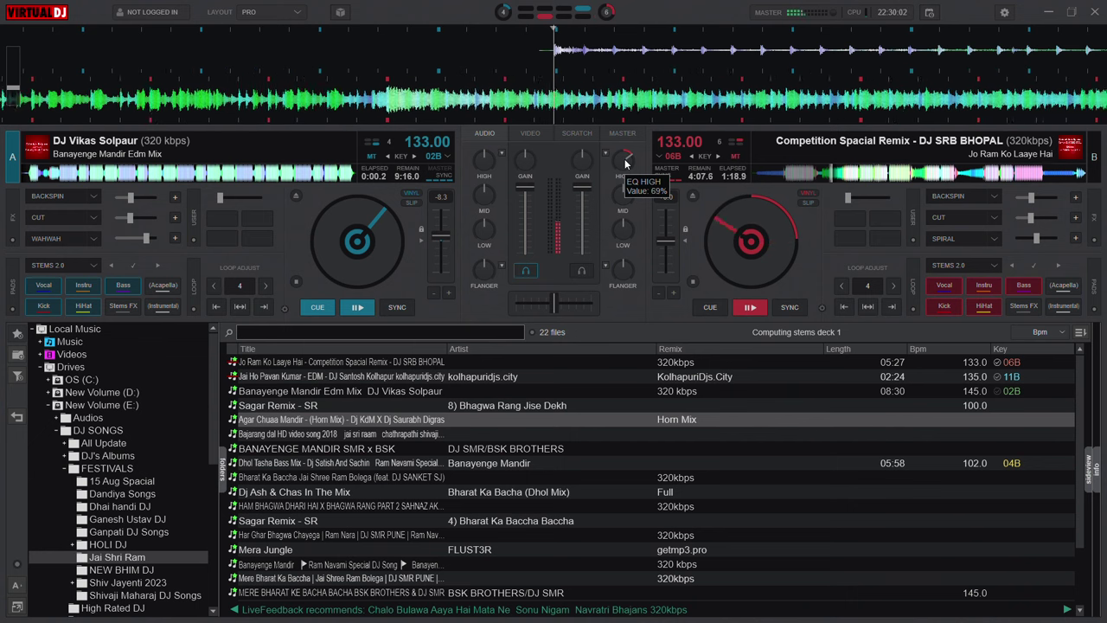
scroll(627, 161, "down", 4)
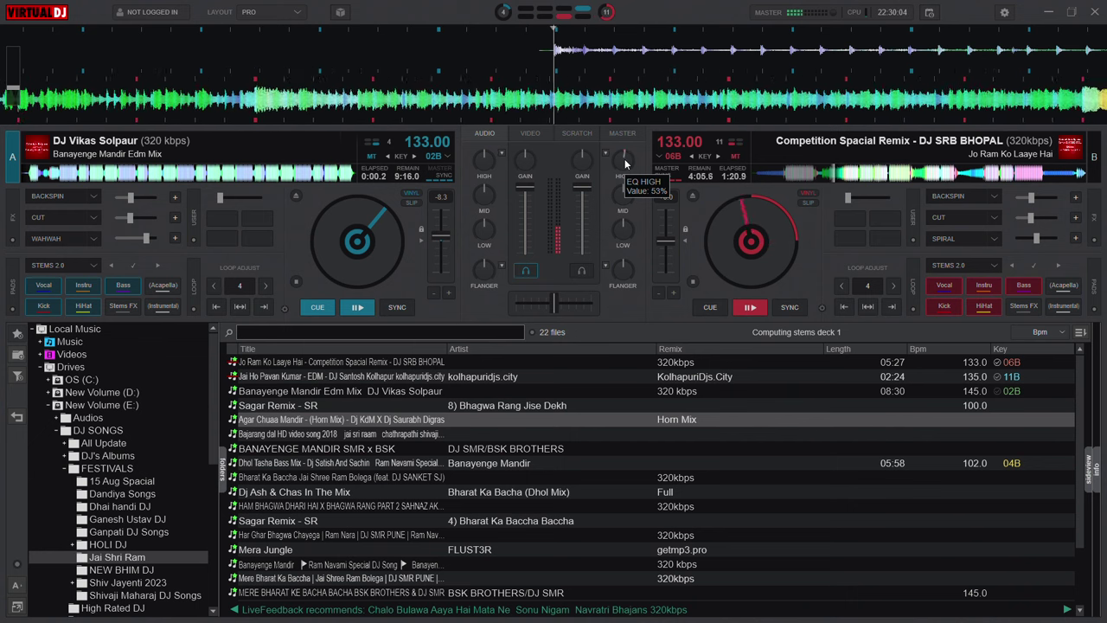
Lower deck B's gain to about -4.4 dB and raise it slightly again
scroll(582, 161, "down", 2)
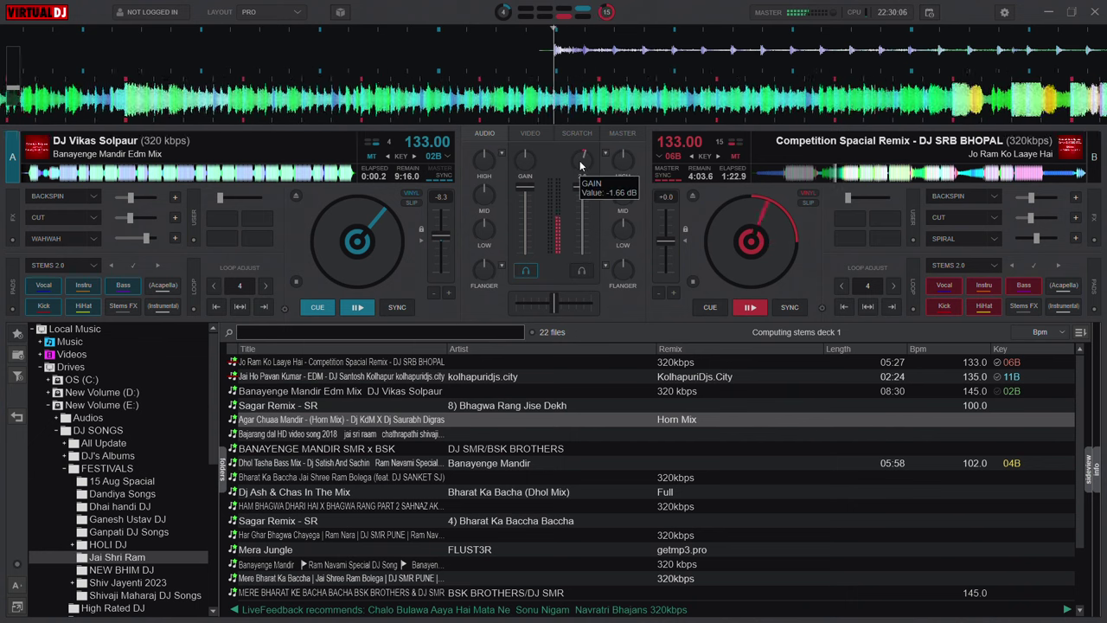
scroll(579, 160, "down", 3)
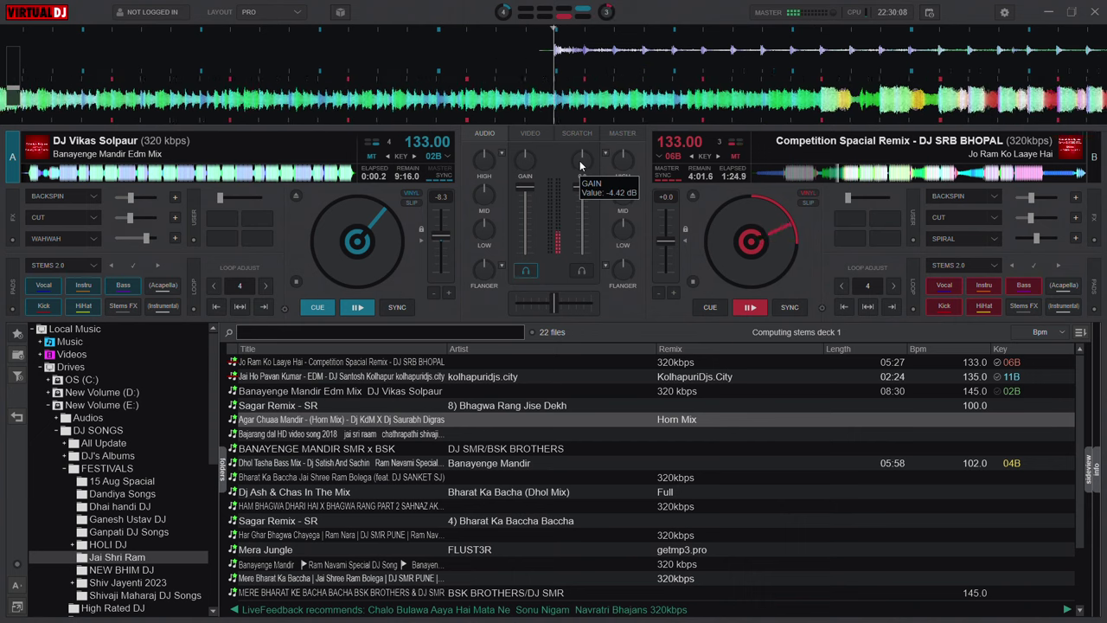
scroll(578, 161, "up", 2)
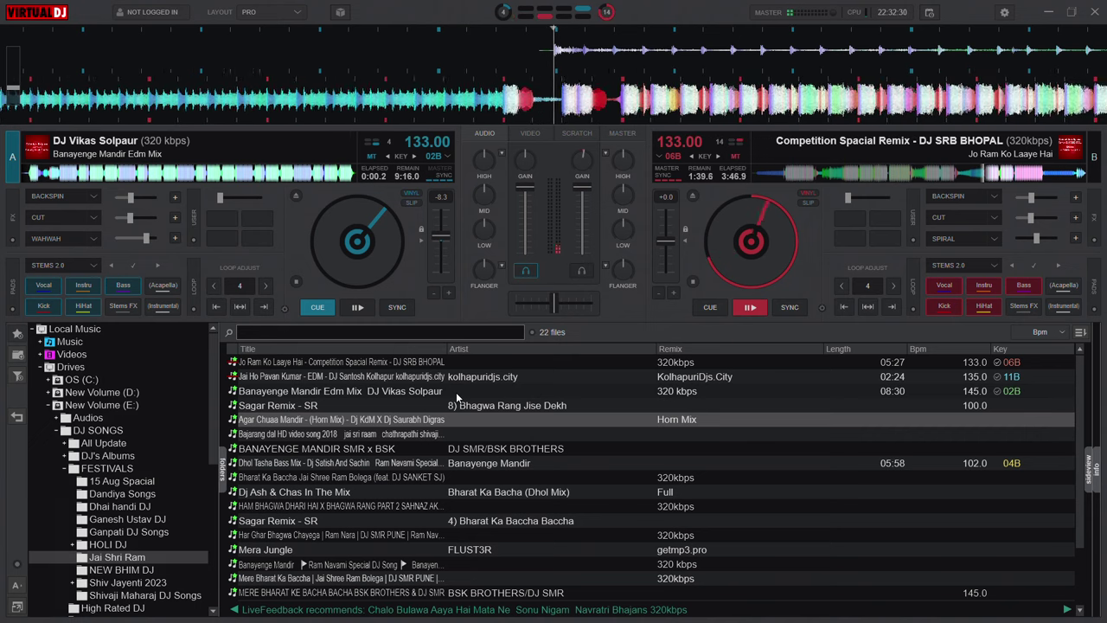
key("space")
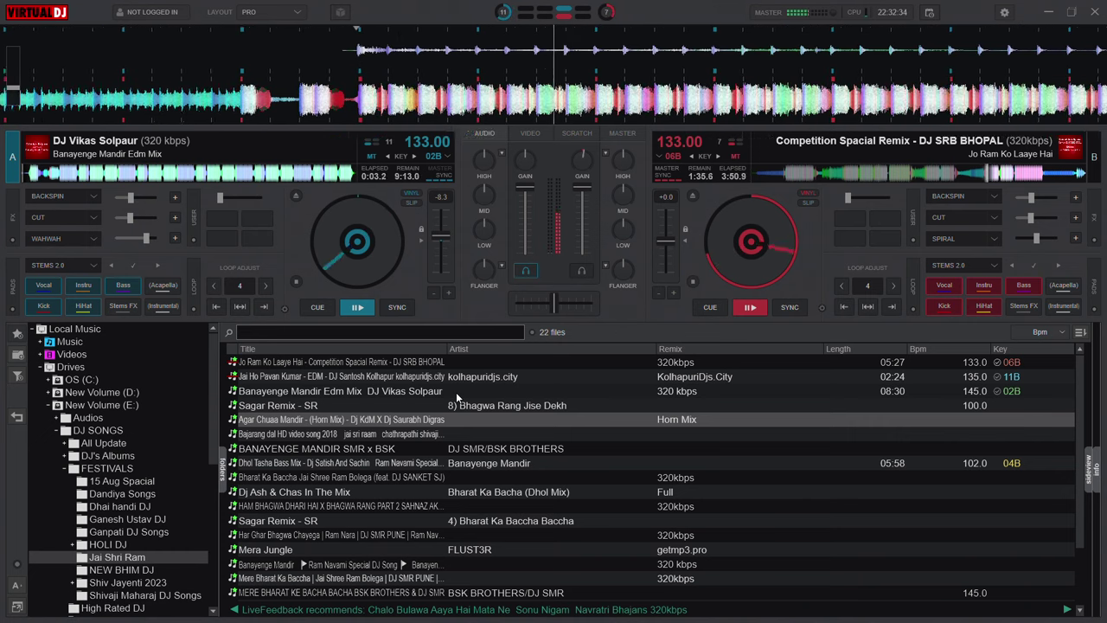
key("space")
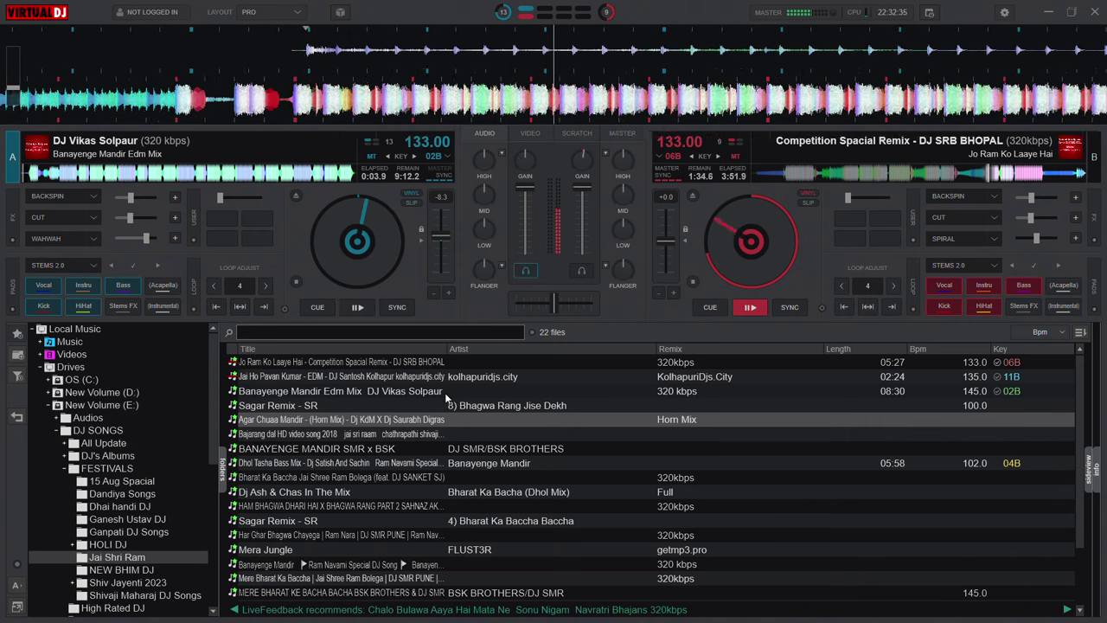
left_click(295, 284)
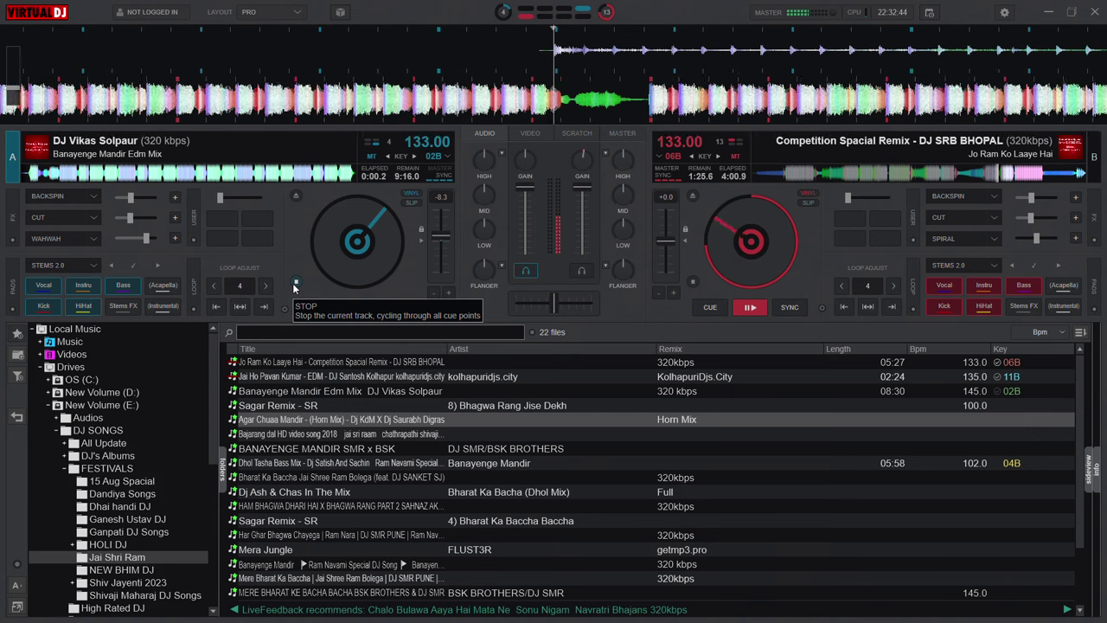
Start Banayenge Mandir Edm Mix on deck A in time with deck B, keeping deck A in the headphones
left_click(356, 307)
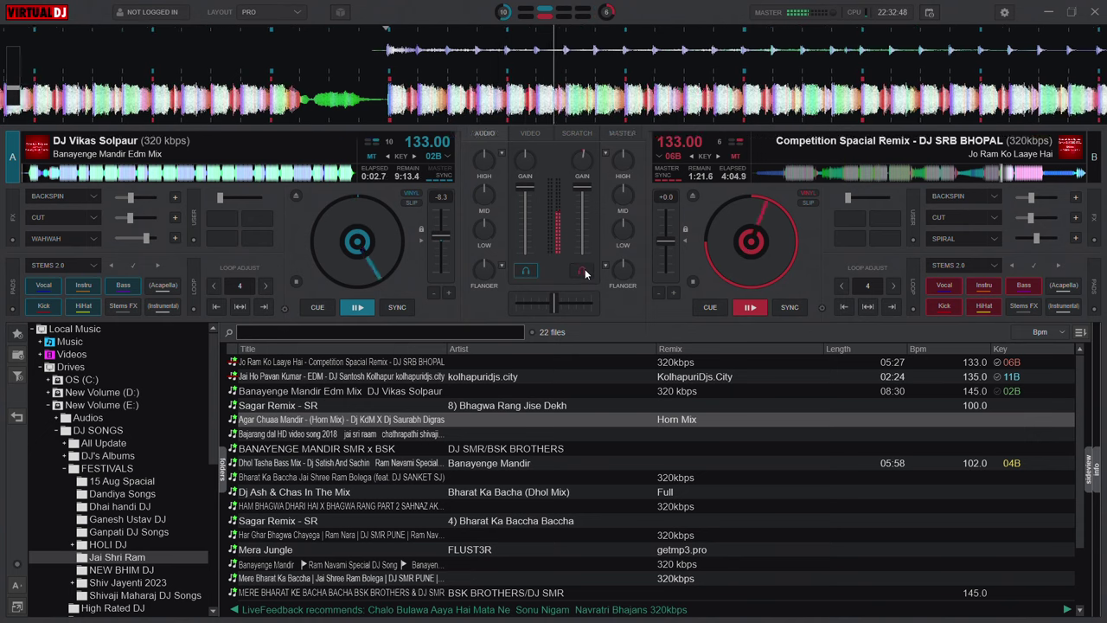
left_click(529, 270)
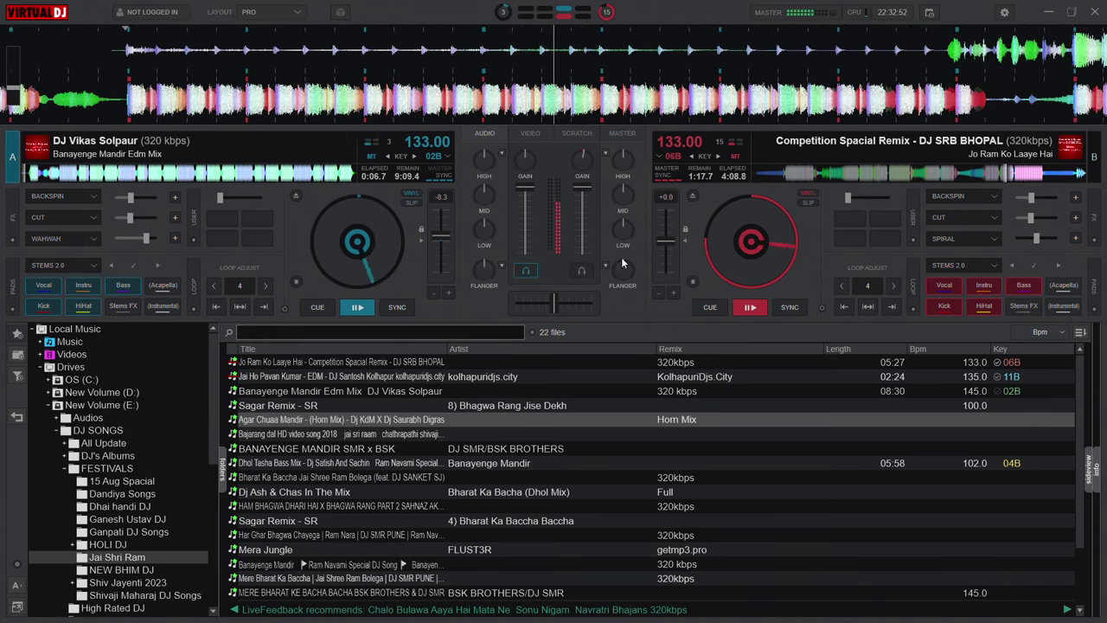
Turn deck B's low EQ down past 19% and its high EQ down to about 6%
mouse_move(626, 234)
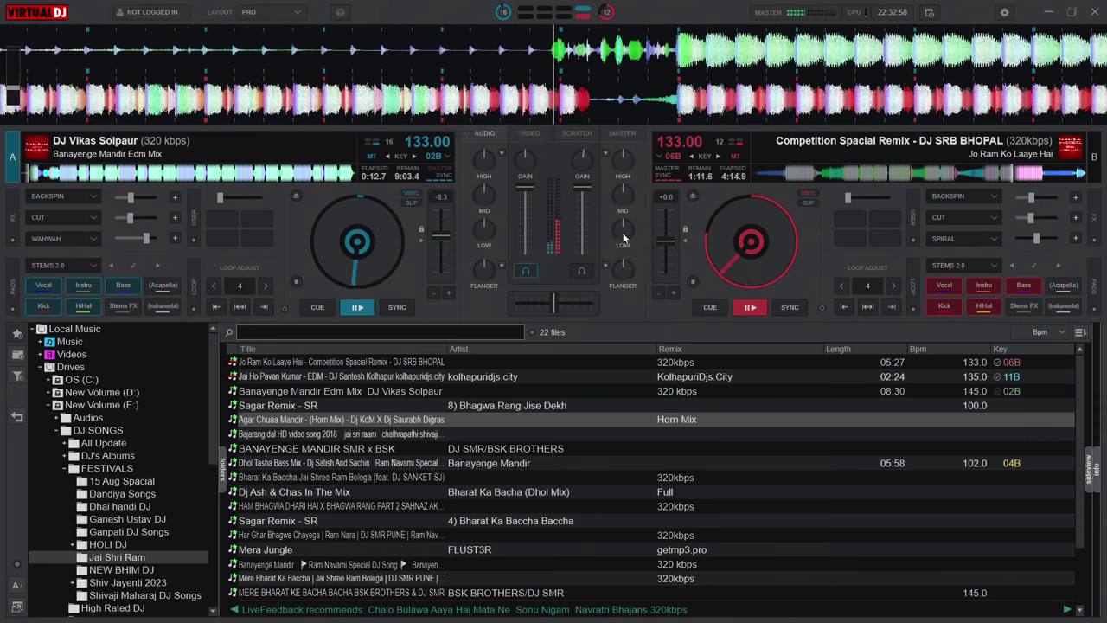
scroll(623, 233, "down", 5)
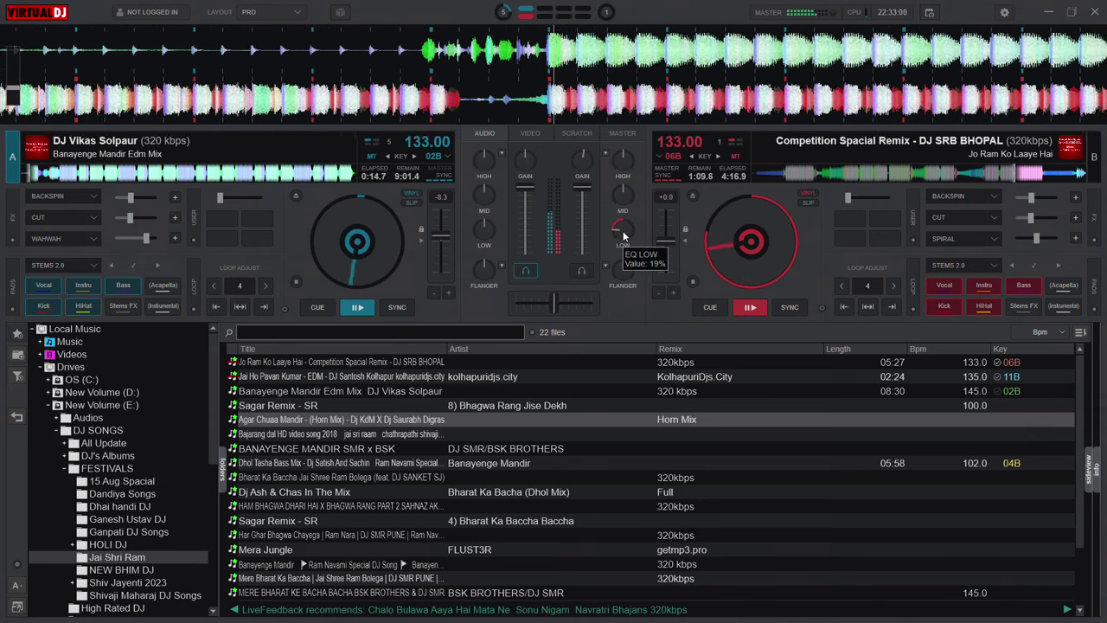
scroll(627, 163, "down", 3)
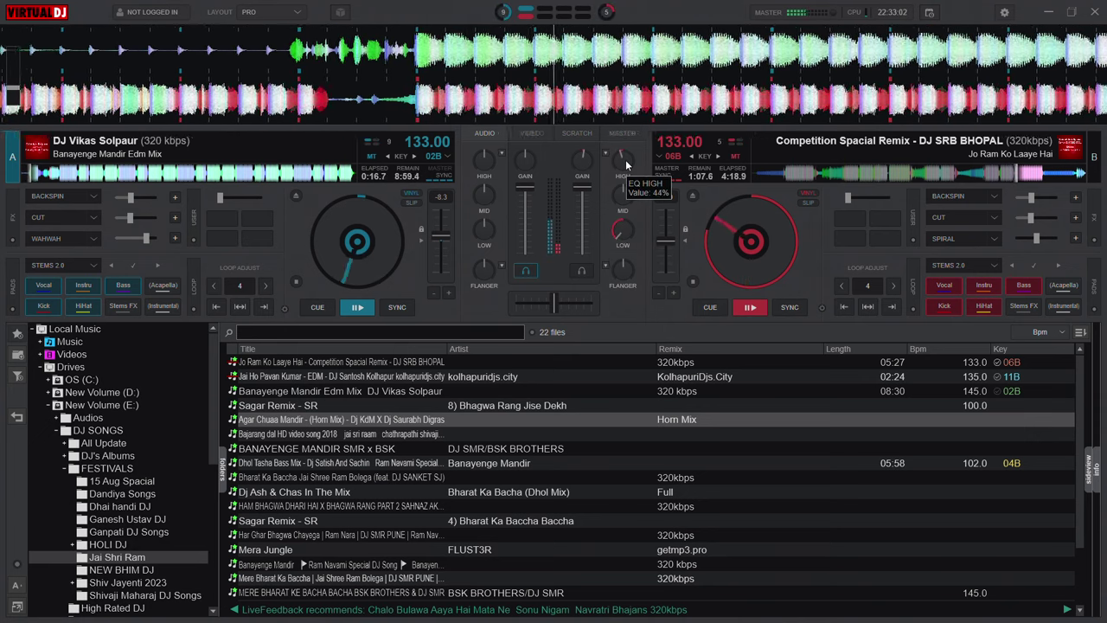
scroll(627, 163, "down", 3)
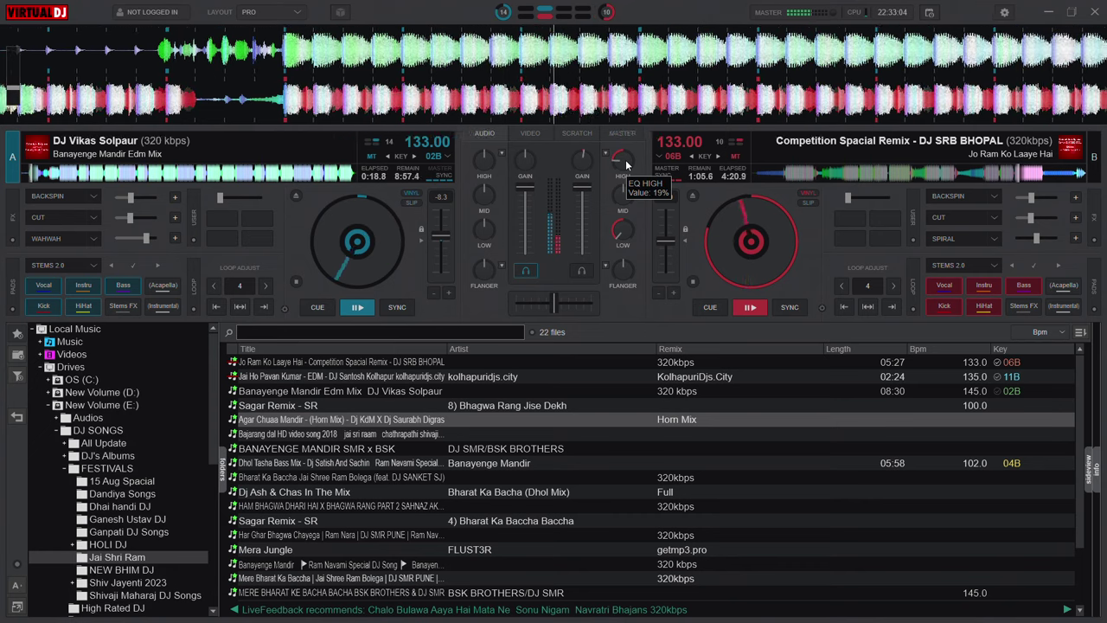
scroll(627, 163, "down", 3)
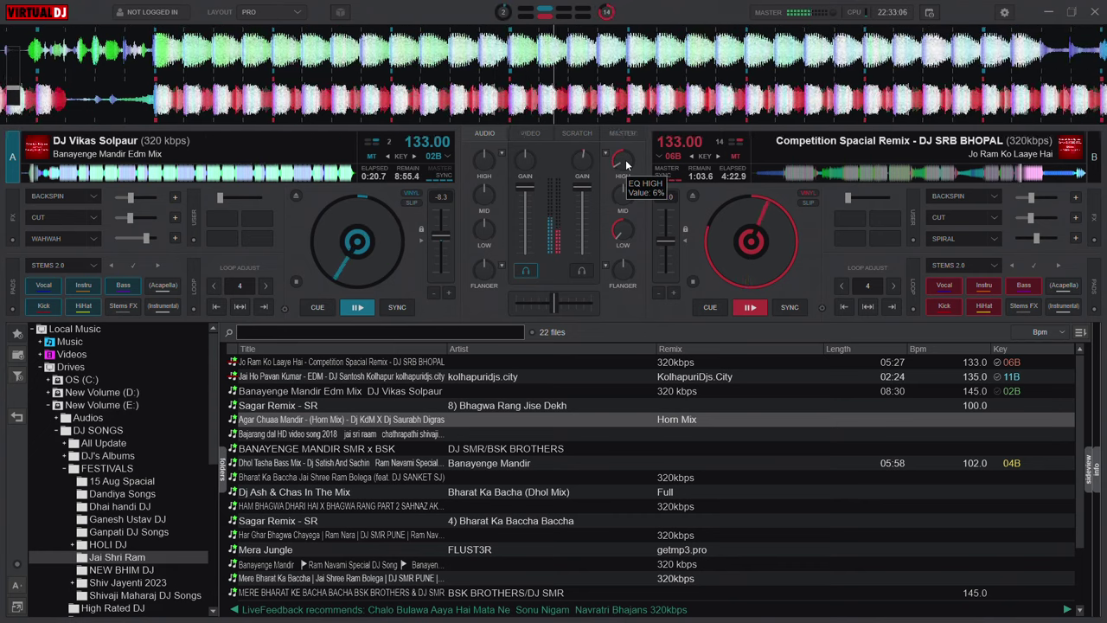
scroll(627, 165, "down", 1)
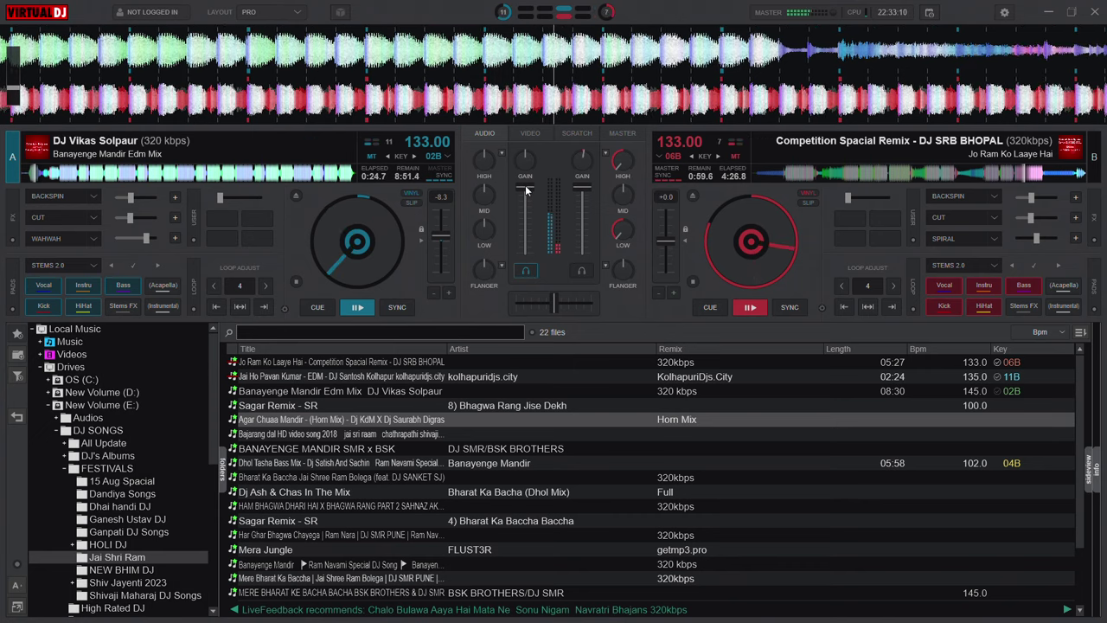
Raise deck A's high EQ well above neutral
scroll(489, 176, "up", 5)
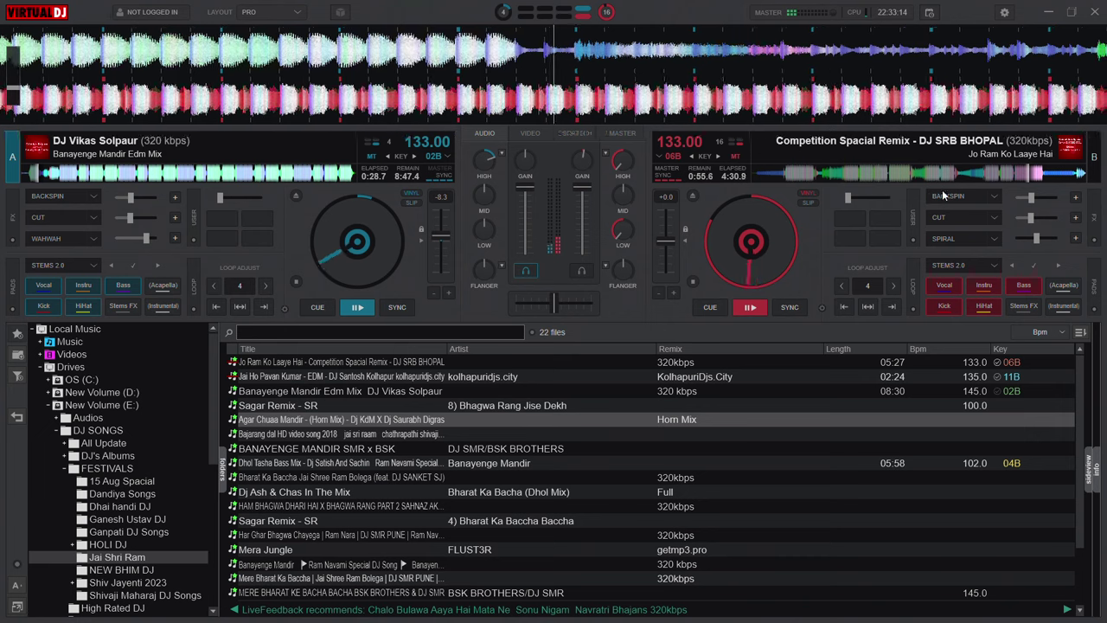
Stop deck B with the Backspin effect and lower deck A's high EQ to 66%
left_click(945, 197)
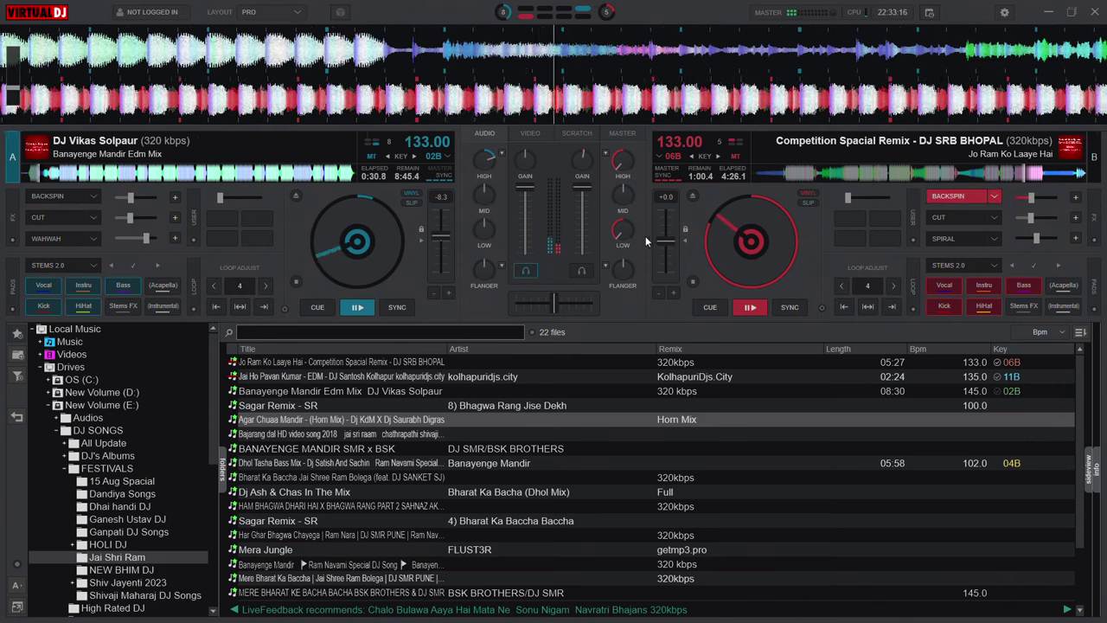
scroll(486, 167, "down", 3)
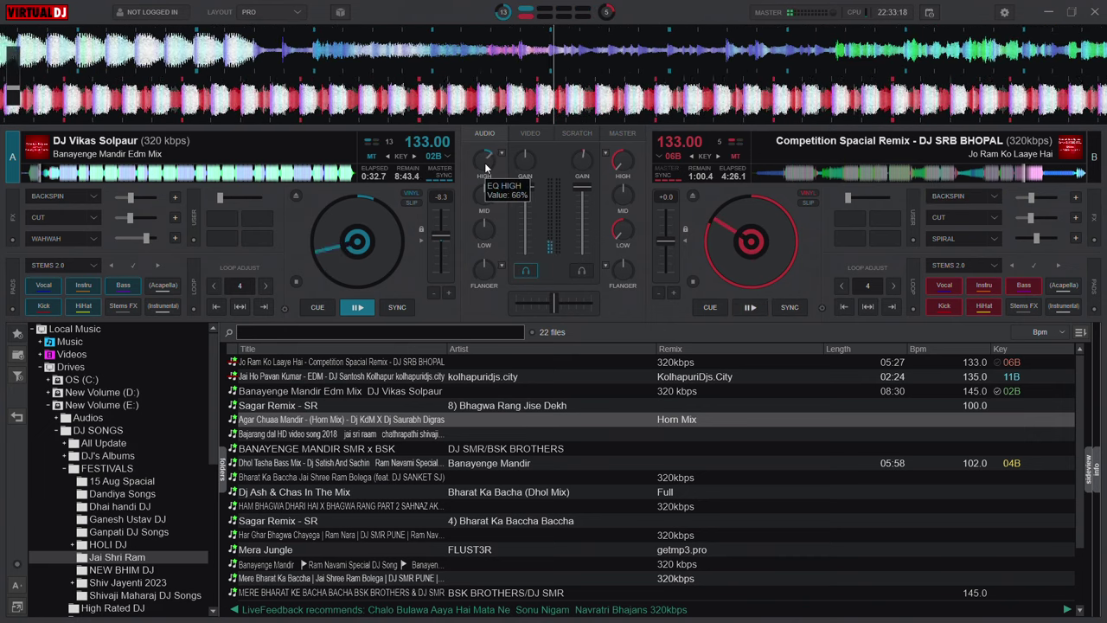
Return deck A's tempo to its original 145 BPM and reset its high EQ to neutral
mouse_move(441, 237)
left_mouse_down()
mouse_move(423, 240)
mouse_move(453, 234)
left_mouse_up()
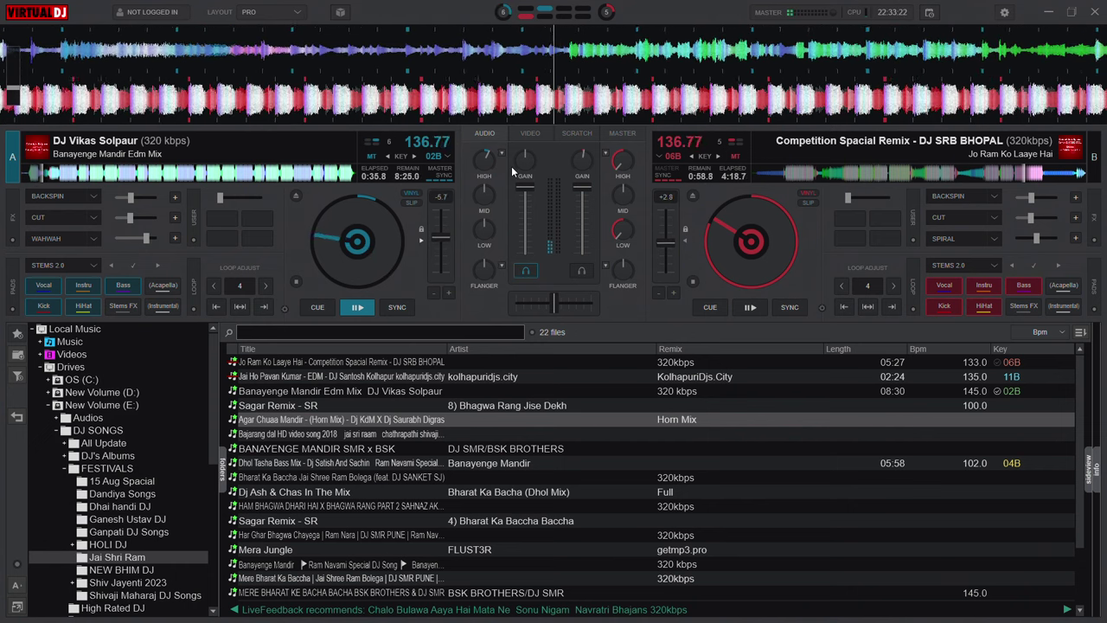
scroll(486, 164, "down", 1)
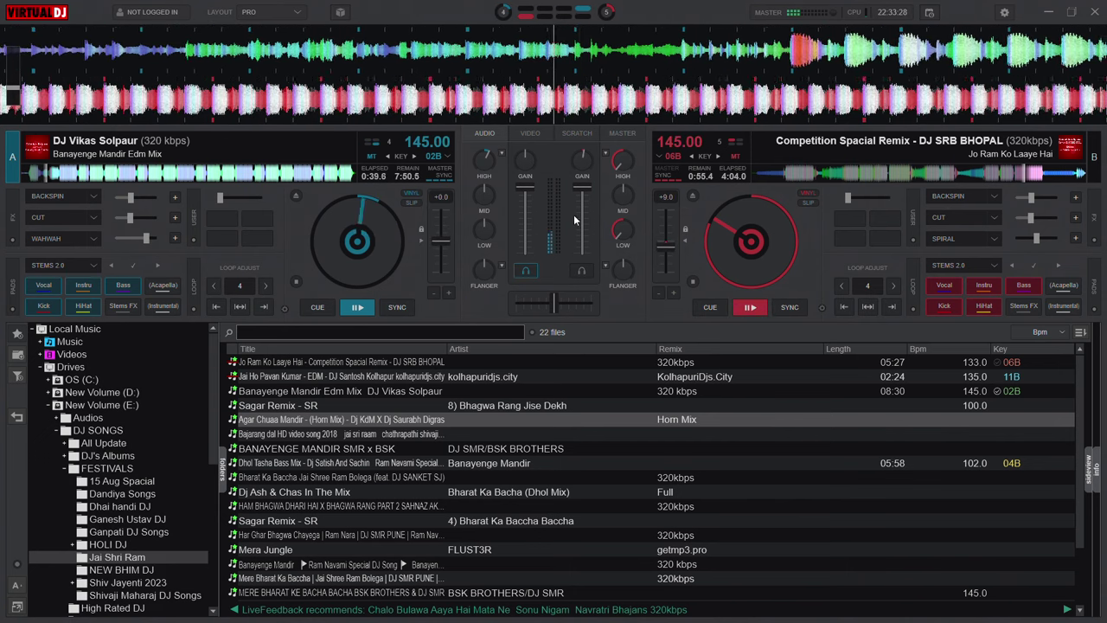
double_click(482, 158)
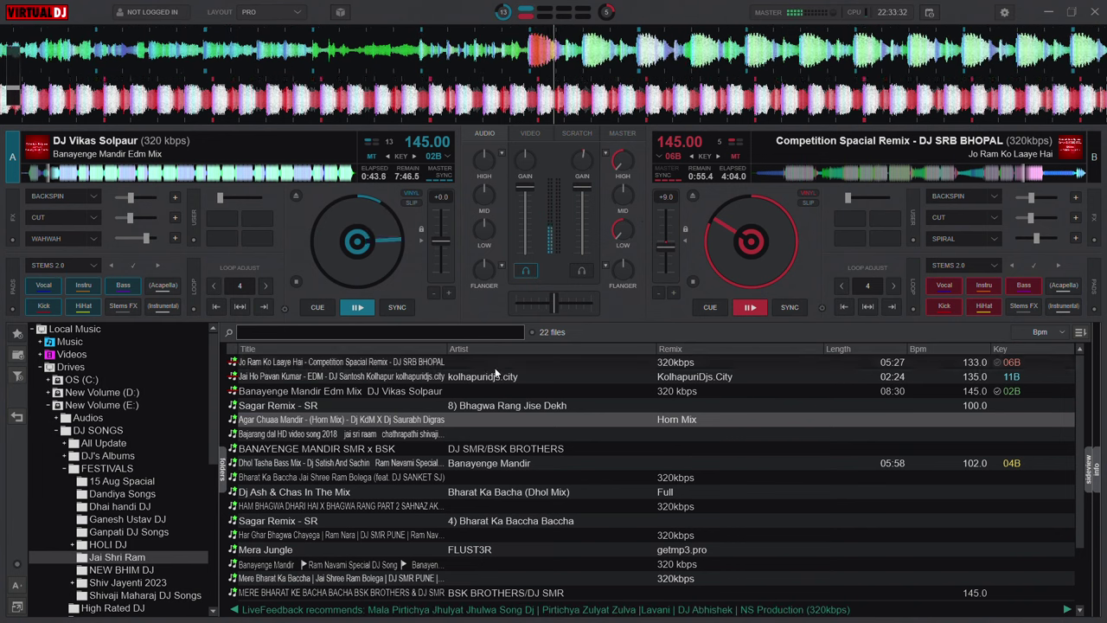
Load Agar Chuaa Mandir (Horn Mix) onto deck B and select Bajarang dal HD video song 2018 in the track list
left_click_drag(421, 419, 731, 251)
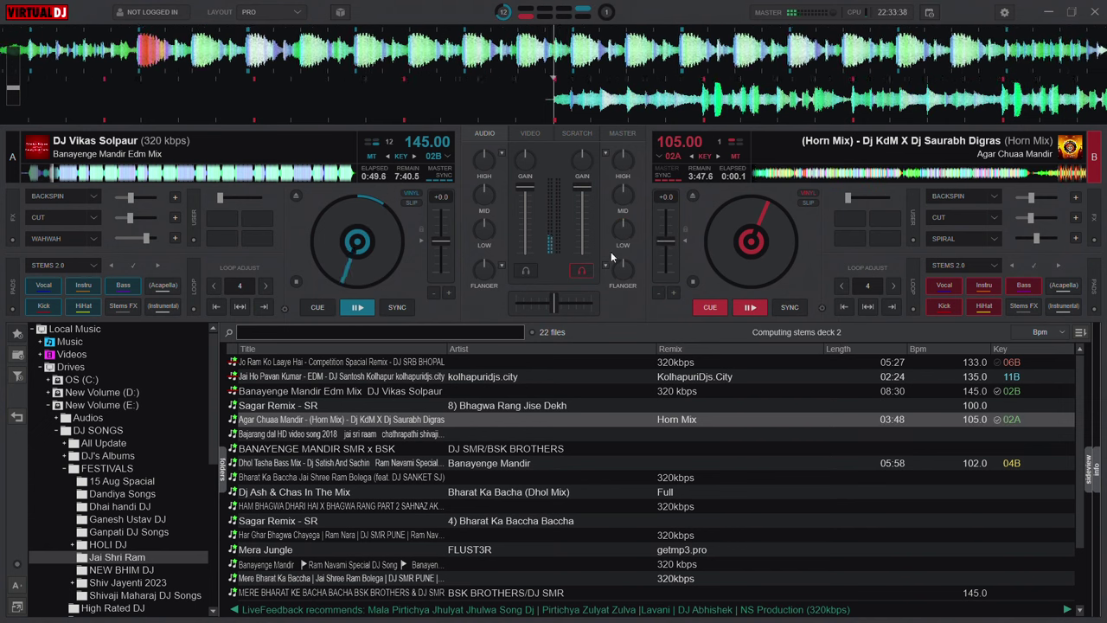
left_click(358, 435)
scroll(358, 435, "down", 2)
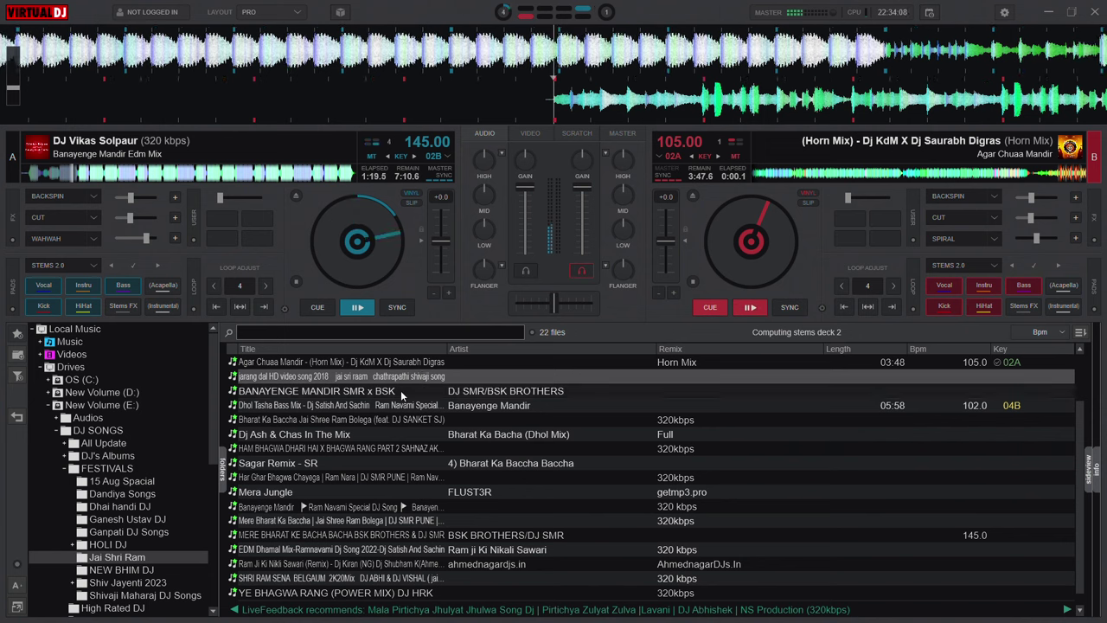
scroll(400, 390, "up", 1)
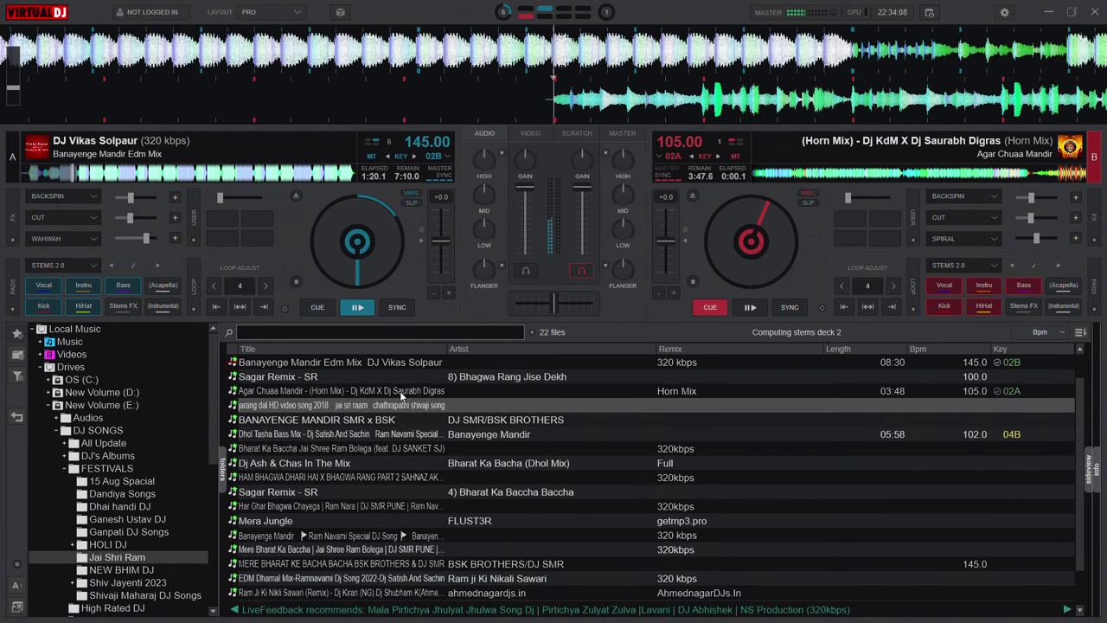
Sync deck B to deck A and bring both decks back to 145 BPM
left_click(788, 307)
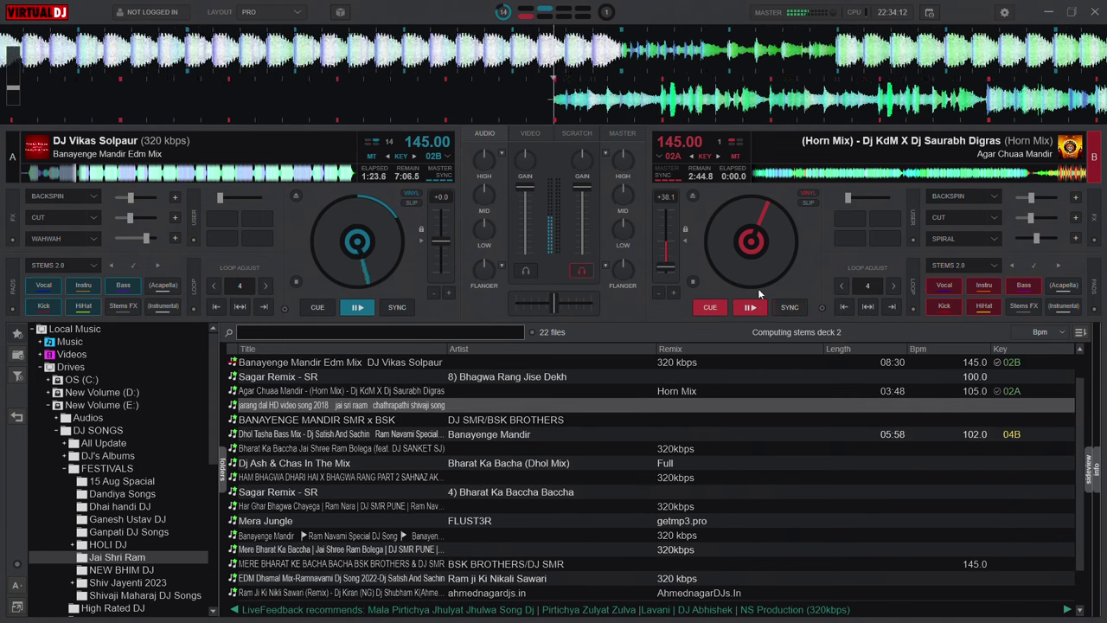
left_click(685, 242)
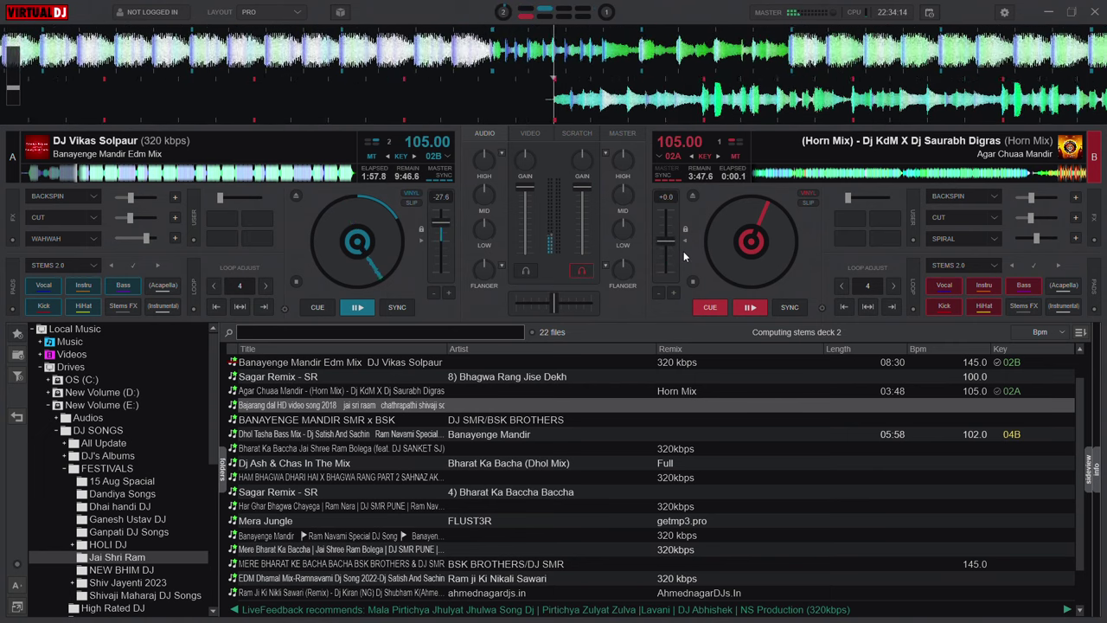
left_click(787, 308)
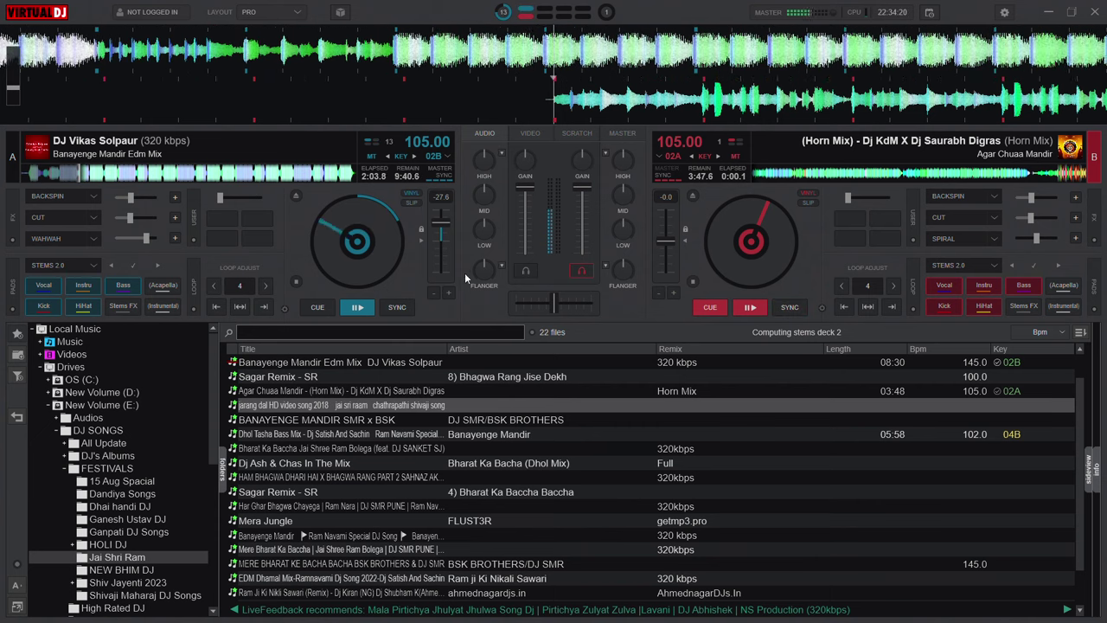
left_click(418, 241)
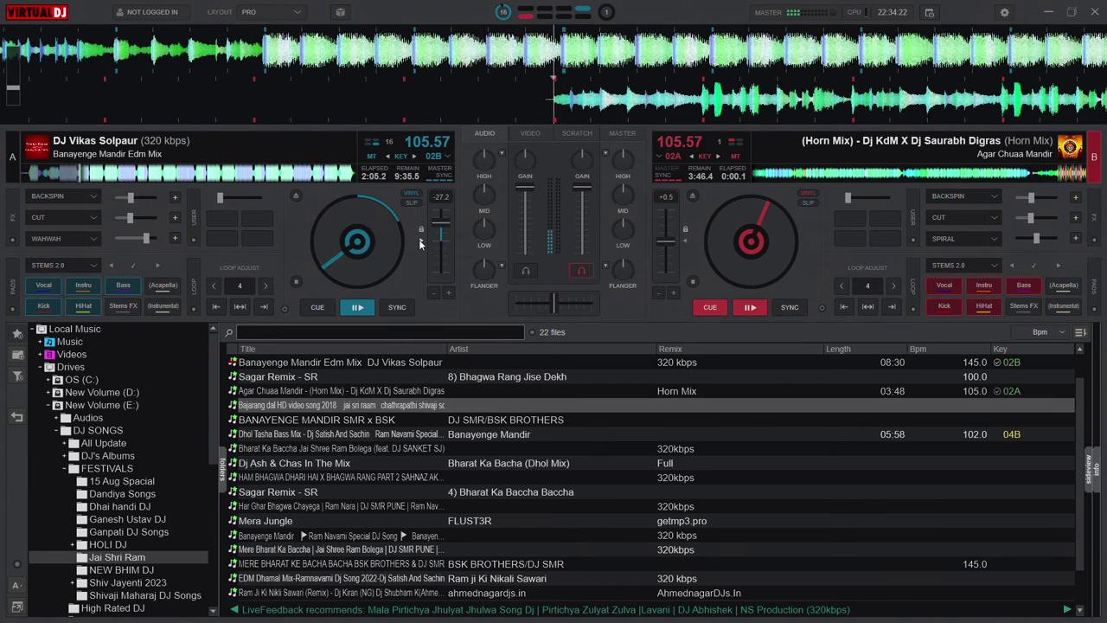
left_click(418, 239)
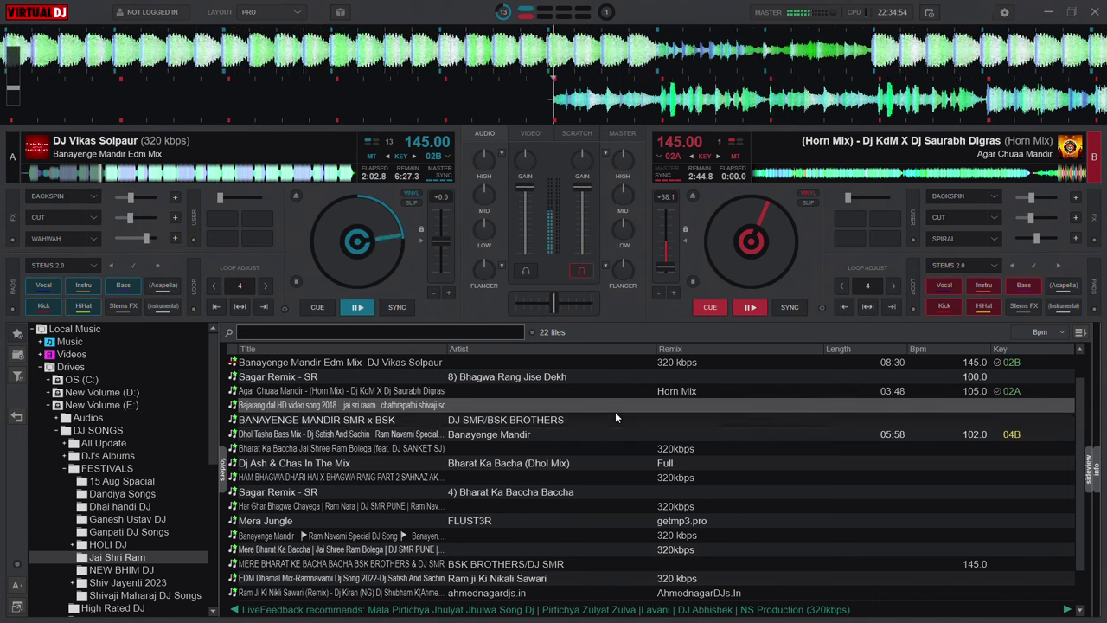
Ride deck A's low EQ up and down between 53% and 81%
mouse_move(529, 159)
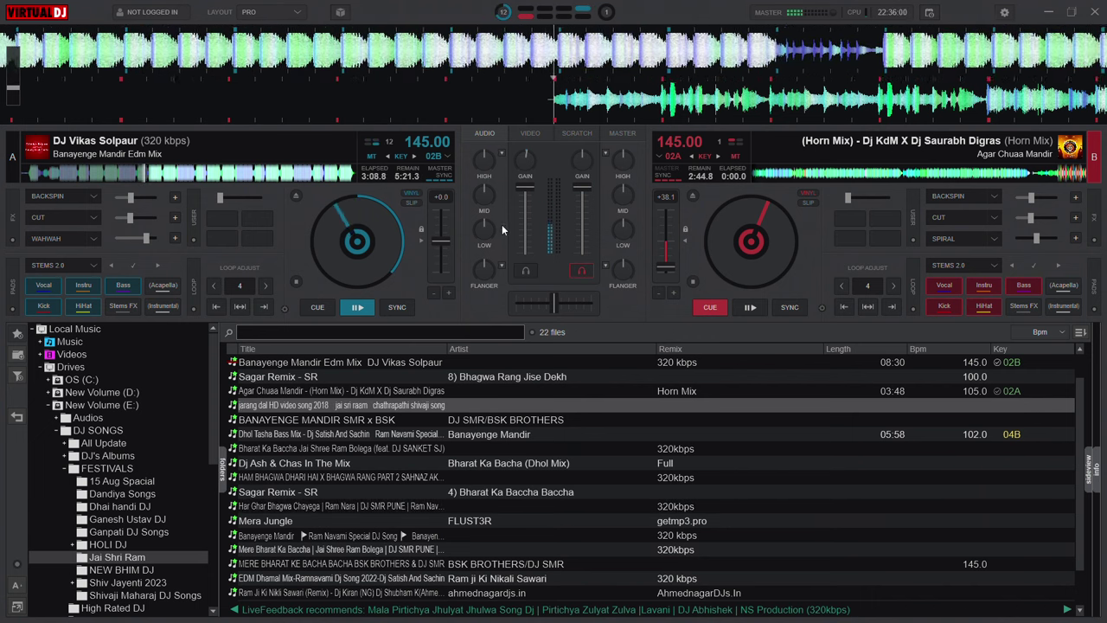
scroll(484, 233, "up", 3)
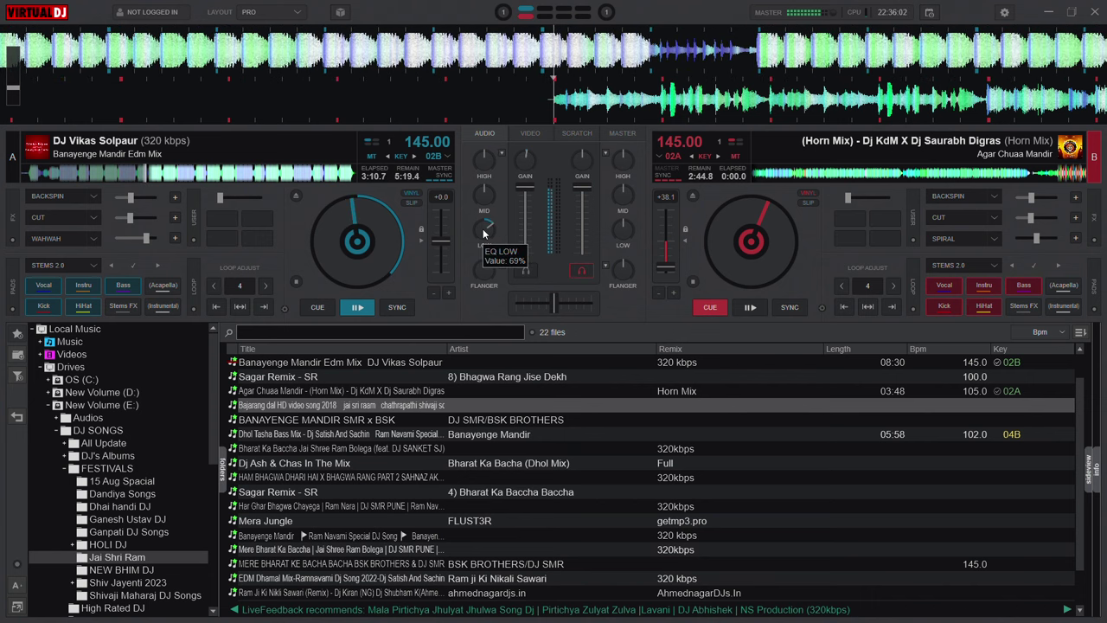
scroll(483, 233, "down", 1)
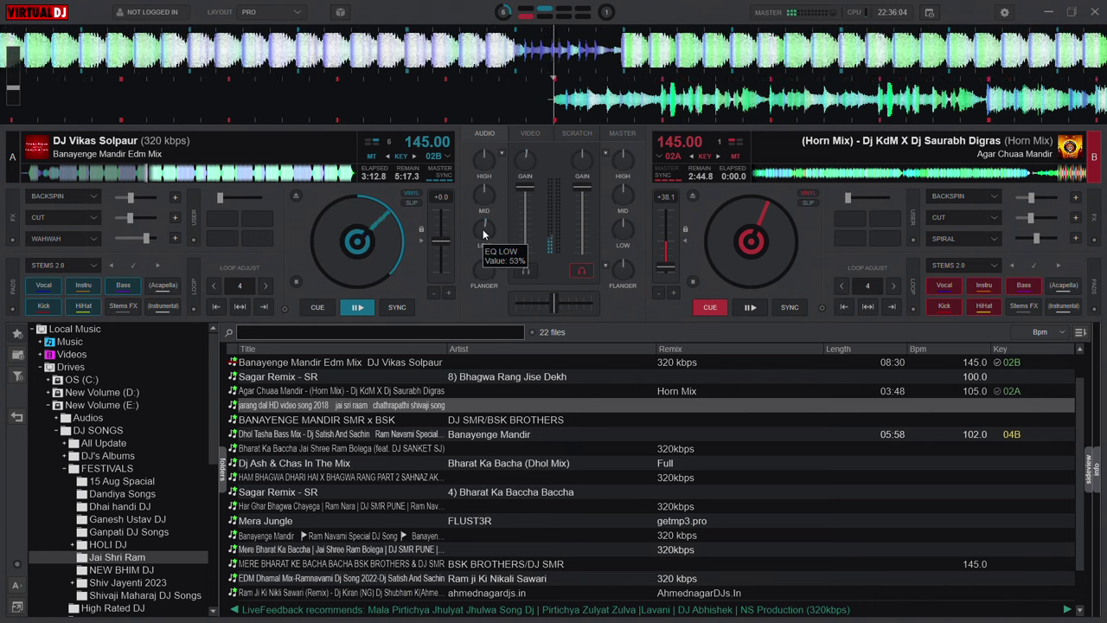
scroll(483, 233, "up", 3)
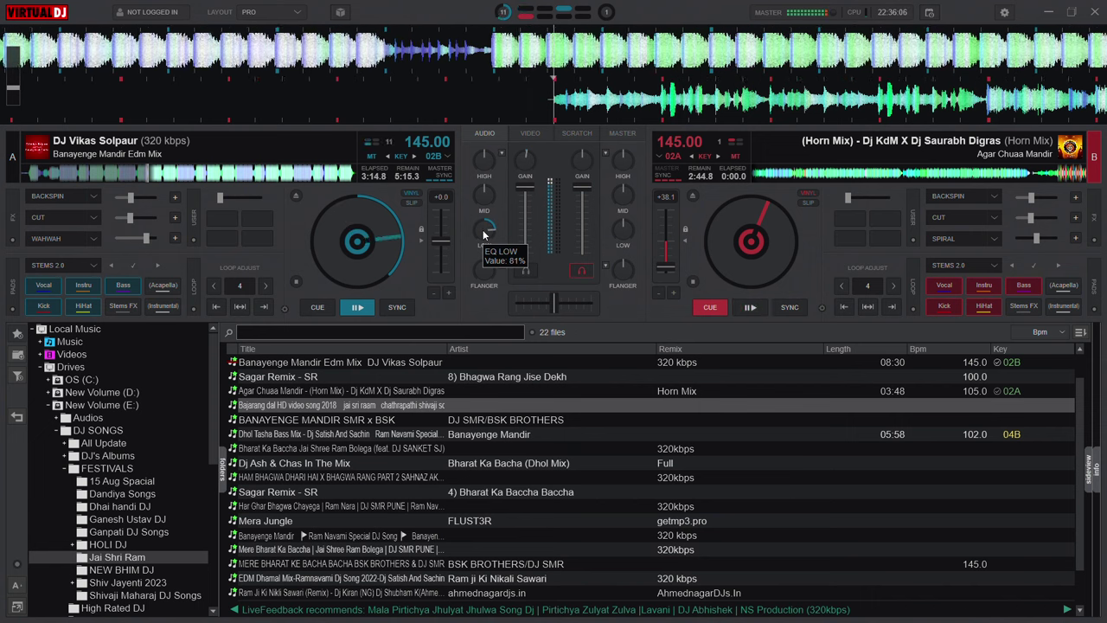
scroll(483, 233, "down", 3)
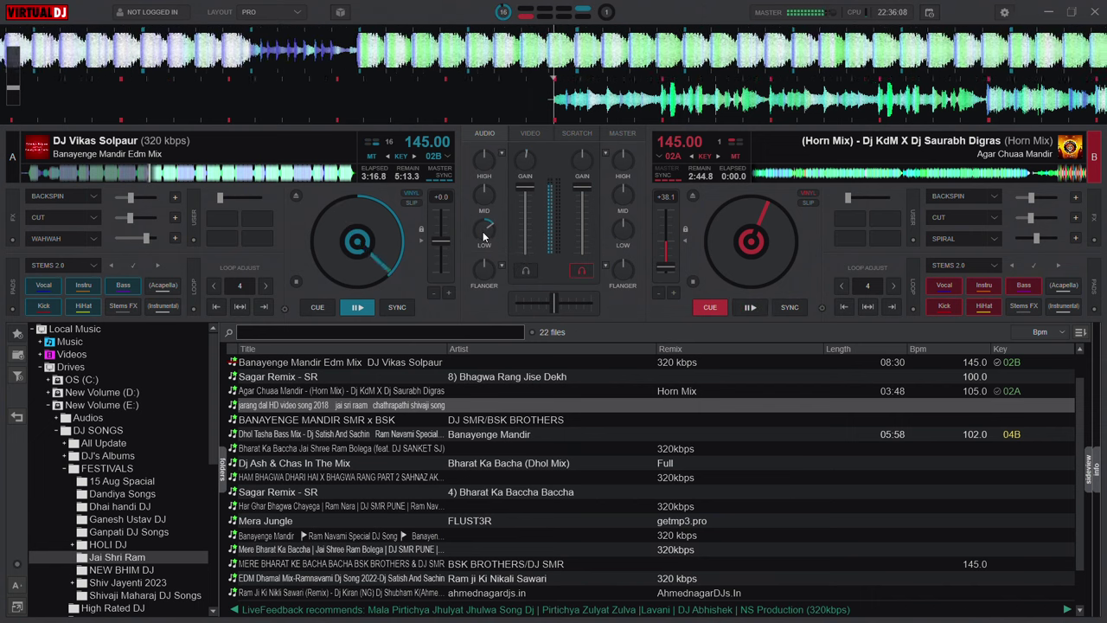
Return deck A's low EQ to 50% and raise its gain and mid EQ slightly above neutral
scroll(484, 234, "down", 2)
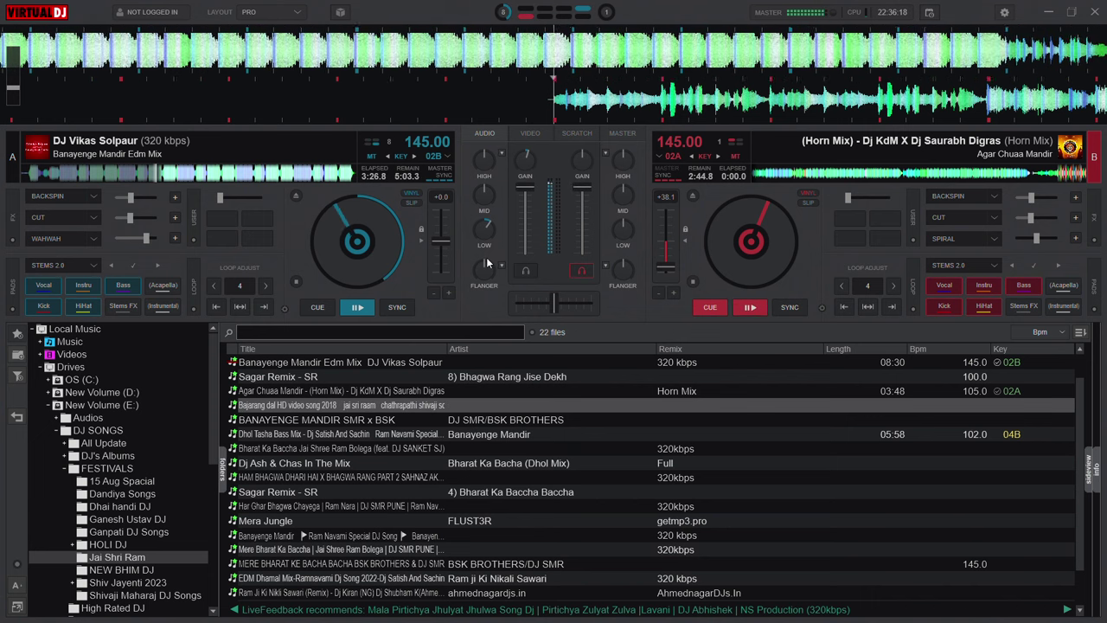
mouse_move(489, 225)
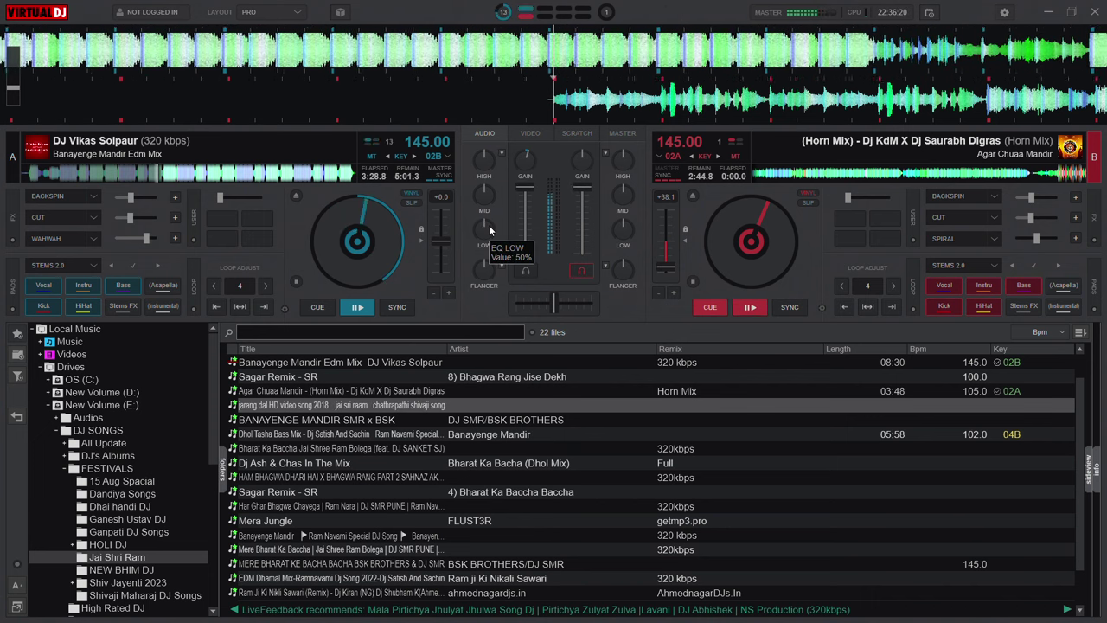
mouse_move(486, 198)
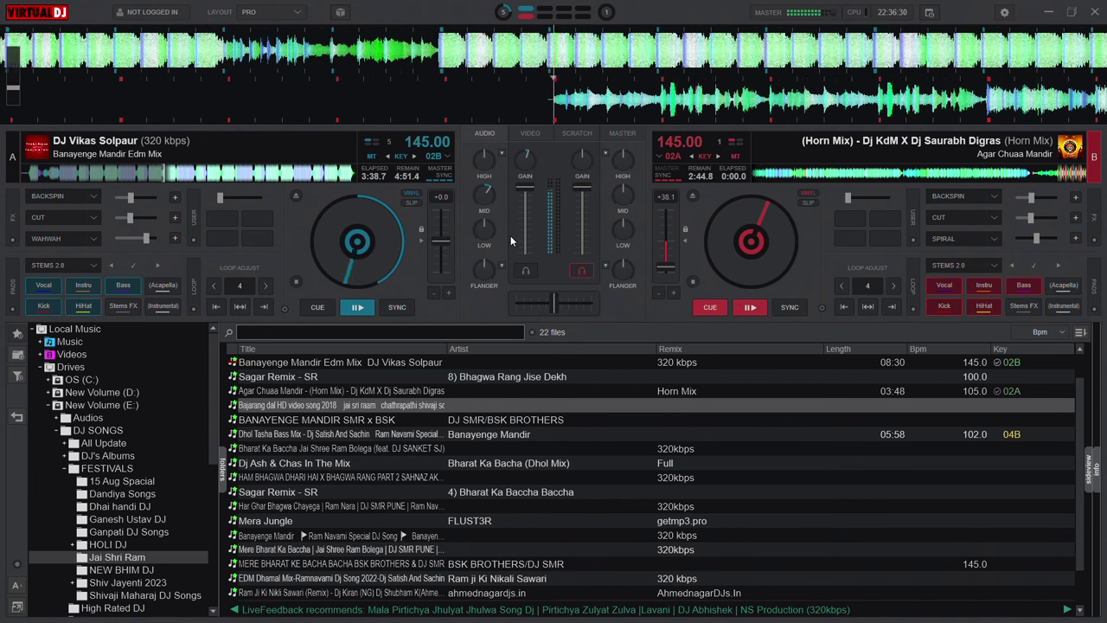
Move the crossfader fully to deck A and start Agar Chuaa Mandir on deck B, resetting deck B's pitch so the tempo glides down
left_click(570, 270)
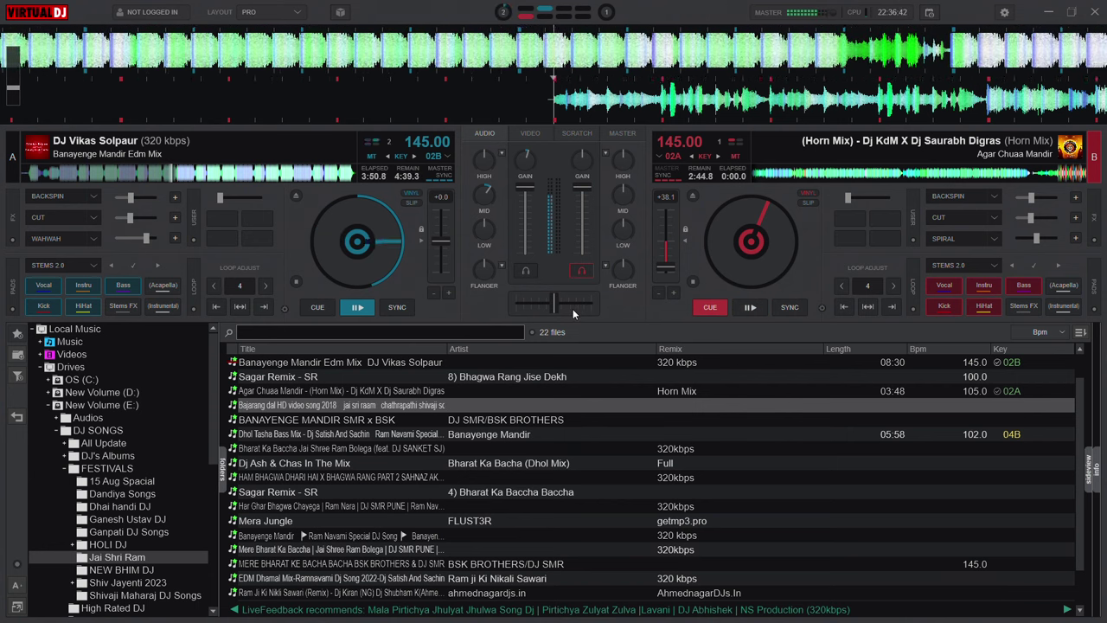
left_click_drag(569, 308, 561, 305)
scroll(561, 306, "down", 5)
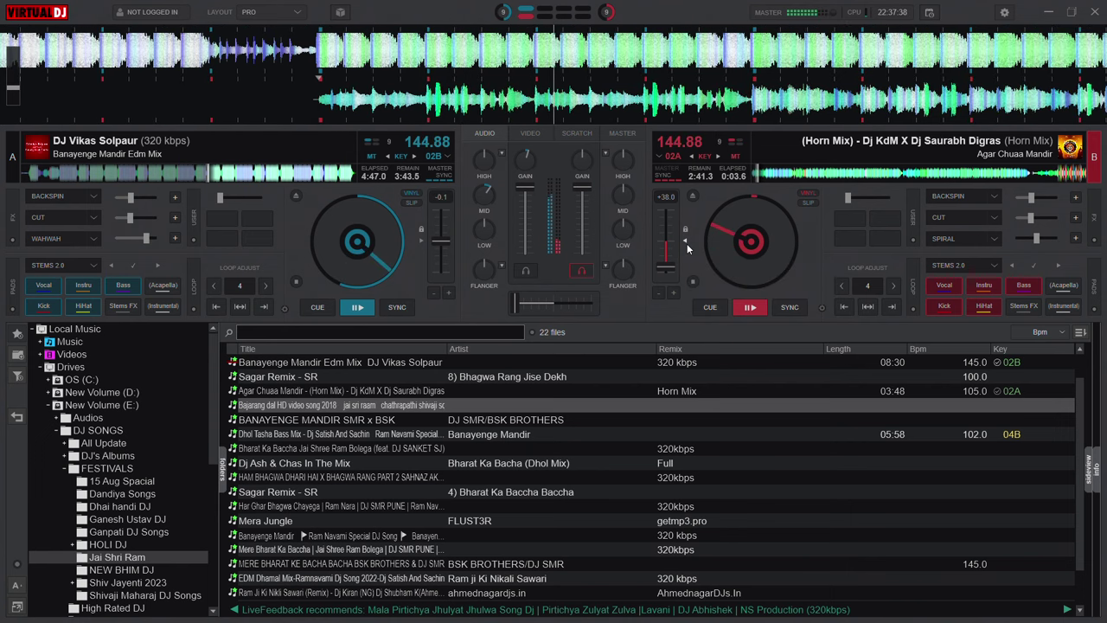
Blend in deck B by moving the crossfader through 34% to the centre while cutting deck A's low and high EQ
left_click_drag(515, 303, 522, 304)
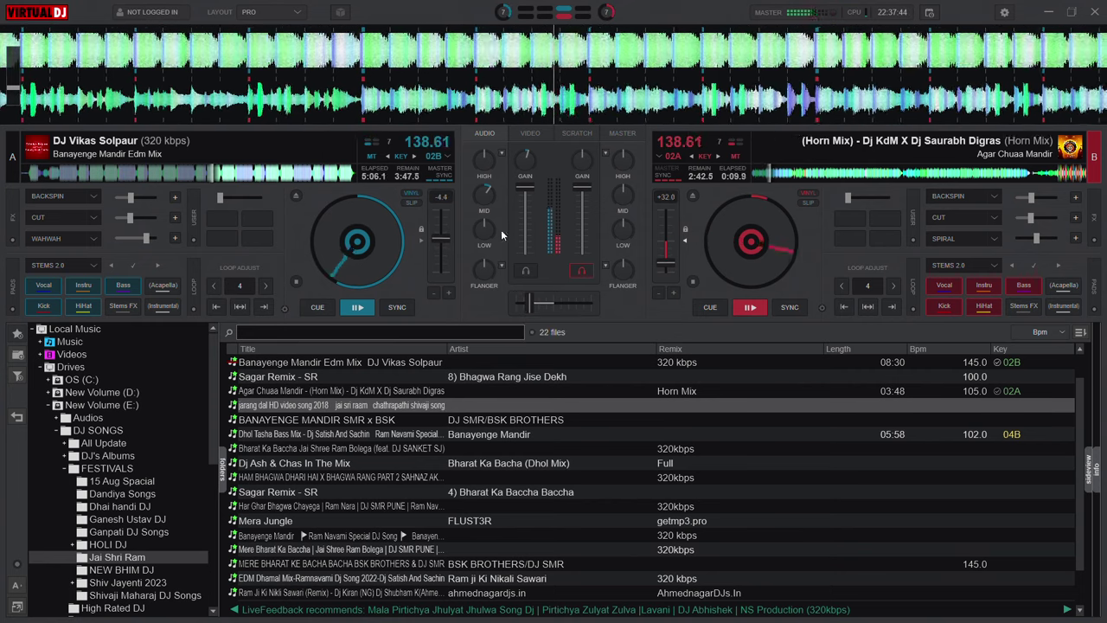
left_click_drag(486, 237, 487, 246)
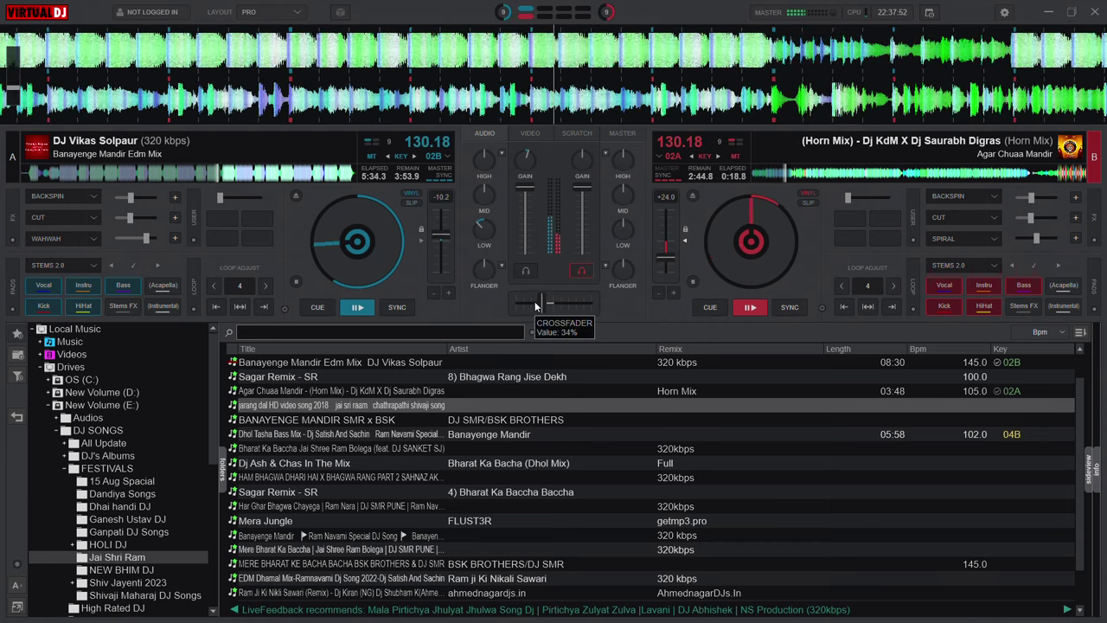
mouse_move(482, 240)
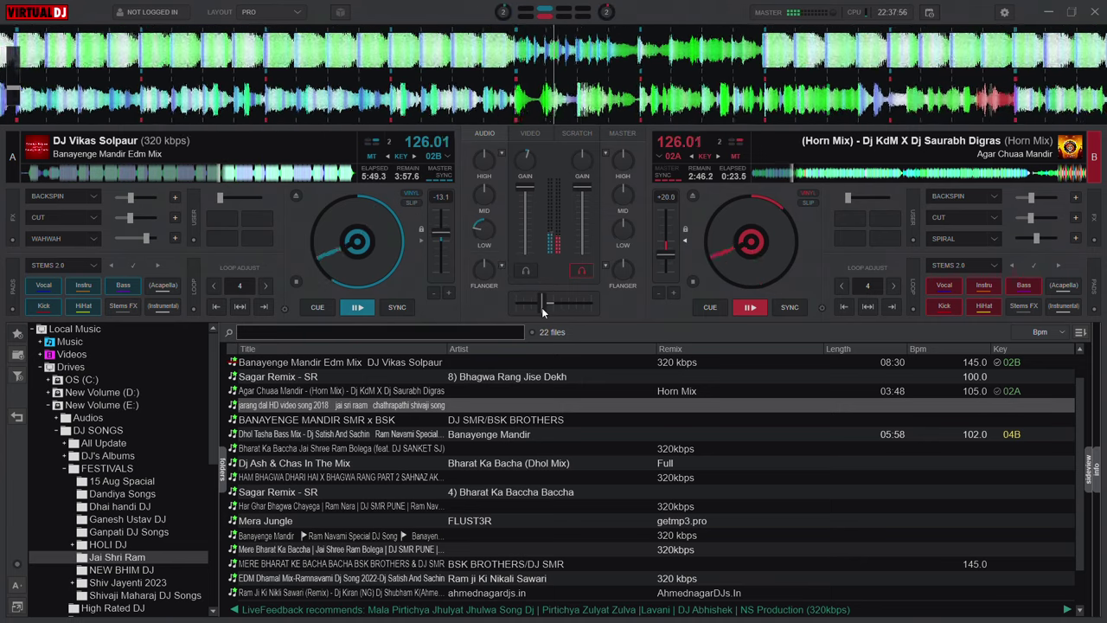
mouse_move(542, 307)
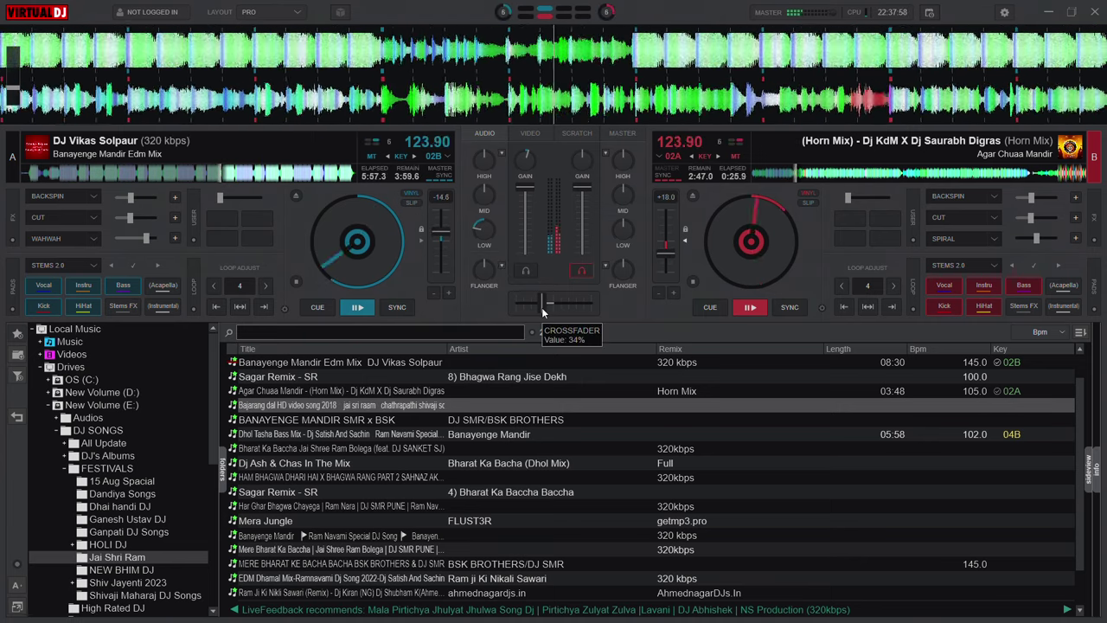
left_click_drag(541, 307, 554, 308)
left_click_drag(483, 158, 483, 165)
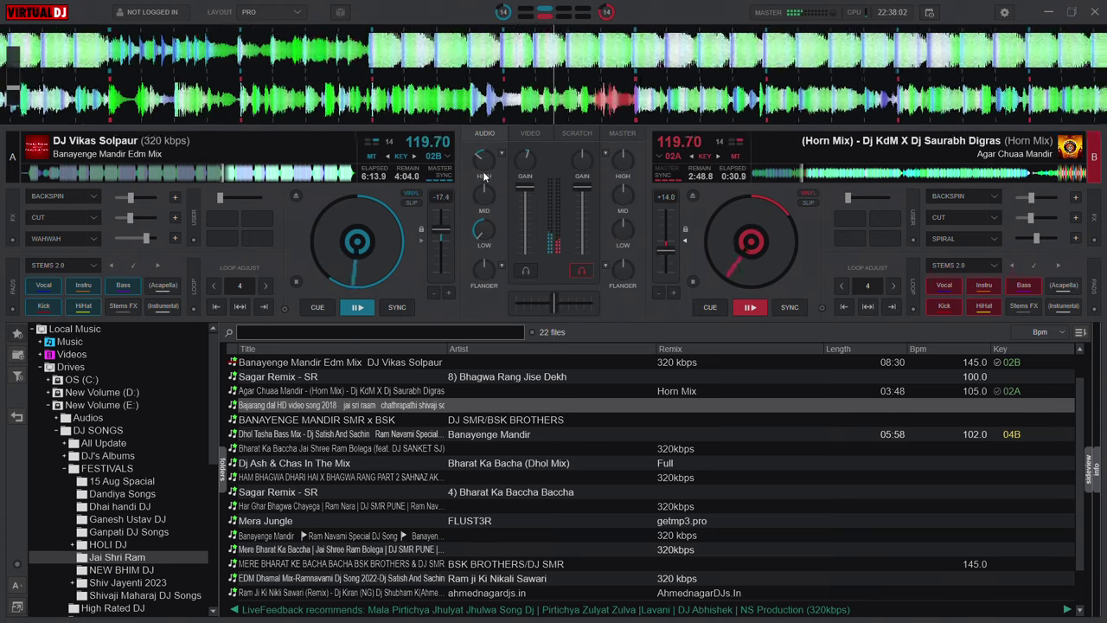
Stop deck A with the Backspin effect and move the crossfader fully to deck B, raising deck B's gain slightly
left_click(45, 195)
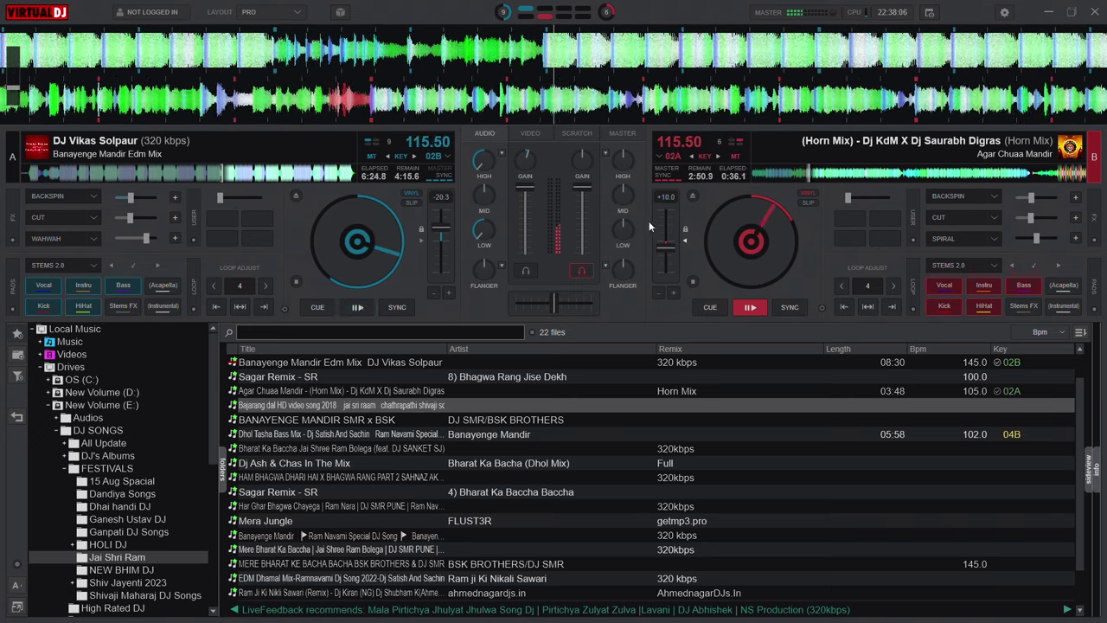
left_click_drag(554, 300, 564, 298)
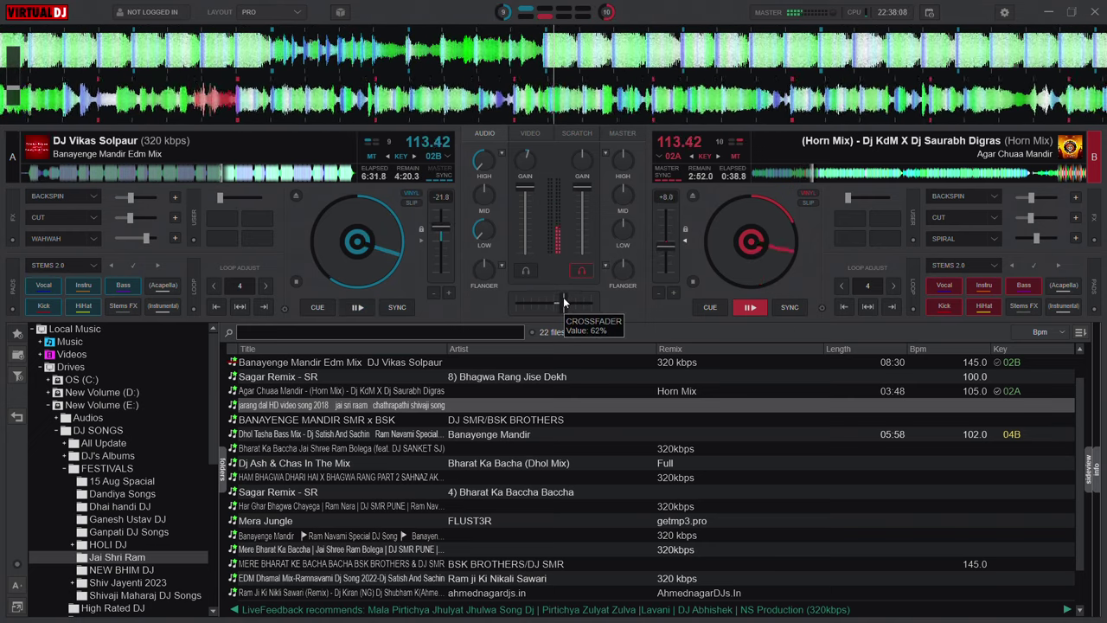
mouse_move(585, 158)
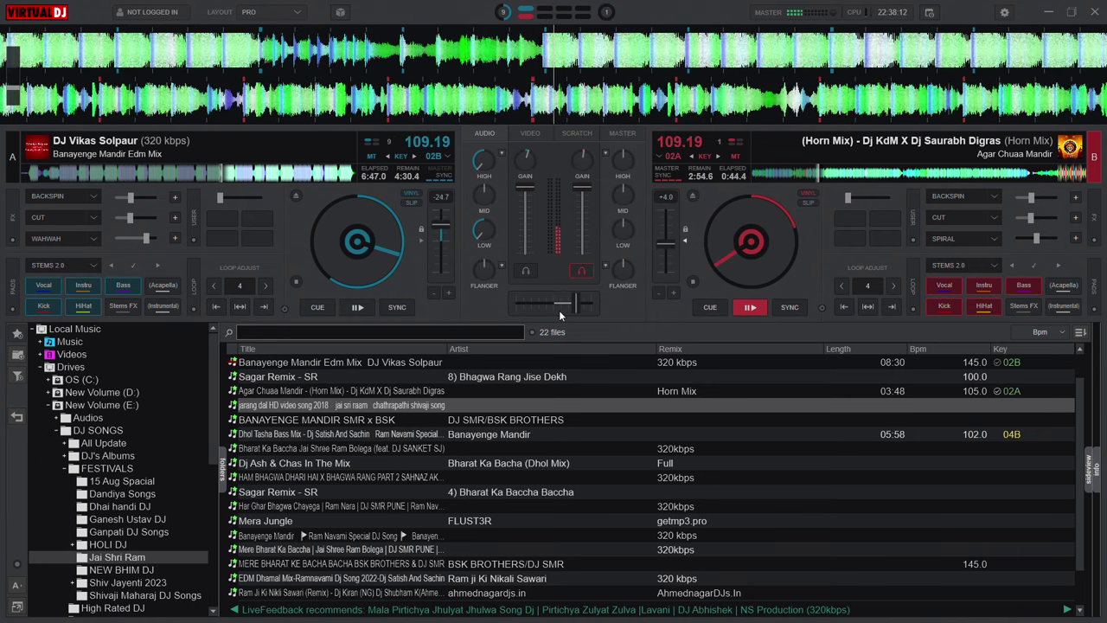
mouse_move(559, 311)
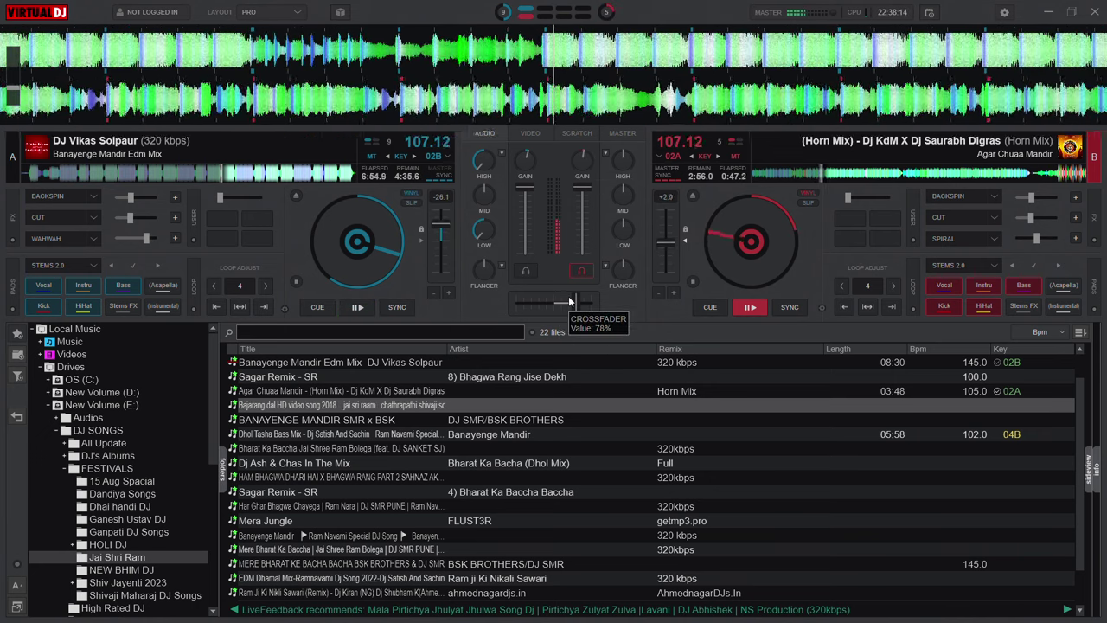
left_click_drag(574, 299, 576, 305)
mouse_move(574, 301)
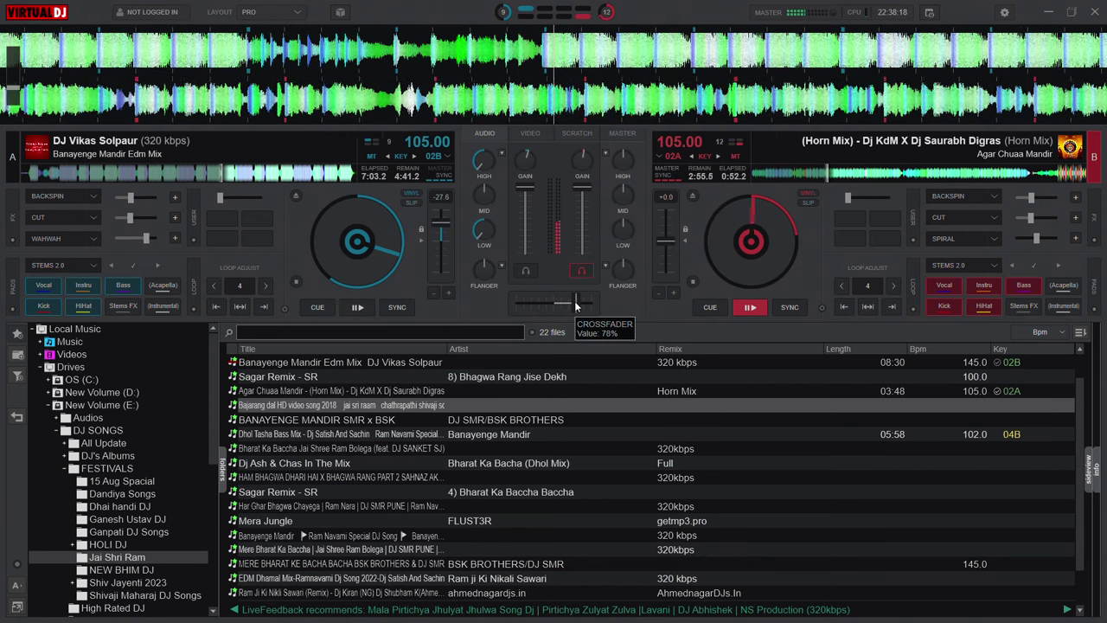
left_click_drag(574, 301, 593, 302)
Set deck B's pitch to +3.00% and load Bajarang dal HD video song 2018 onto deck A
scroll(663, 247, "down", 3)
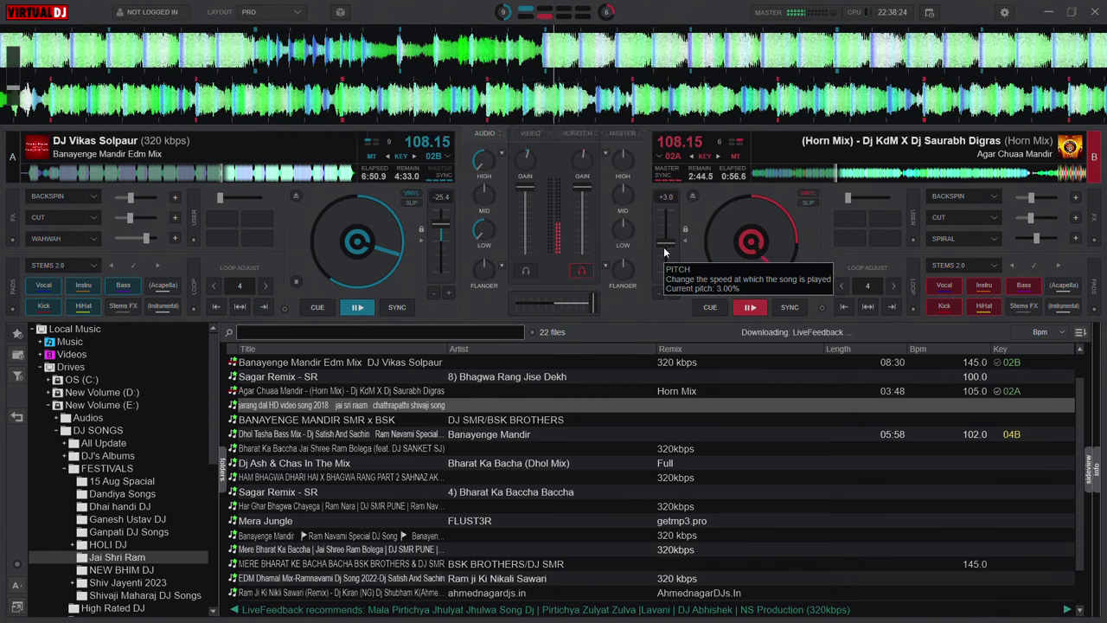
left_click_drag(363, 404, 356, 287)
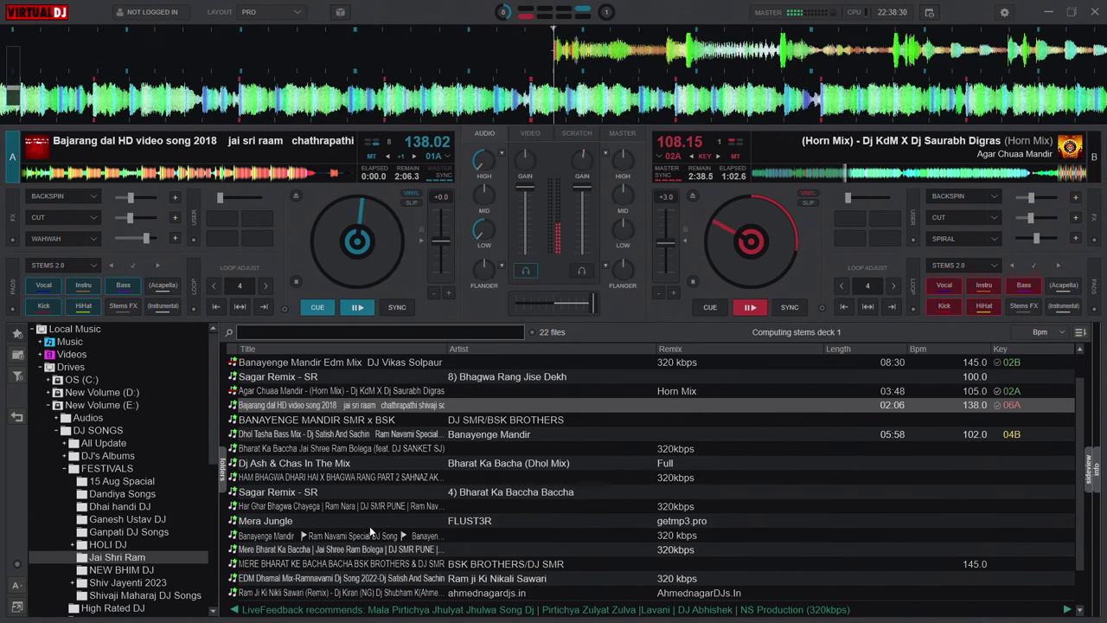
Highlight Har Ghar Bhagwa Chayega in the song list and reset deck A's key shift and its low and high EQ
left_click(313, 509)
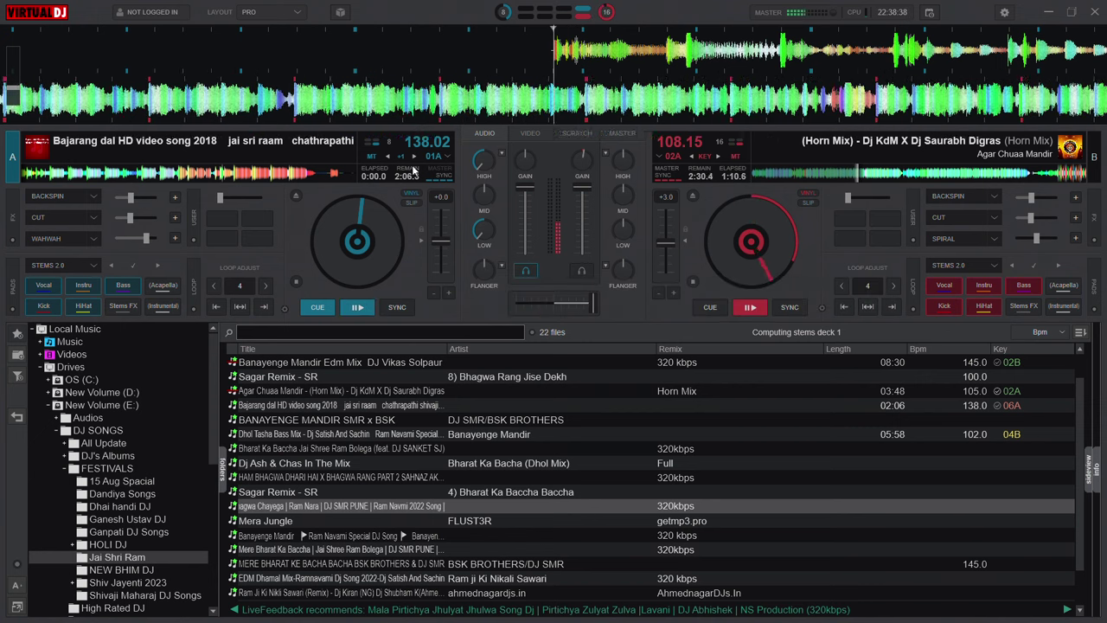
left_click(388, 157)
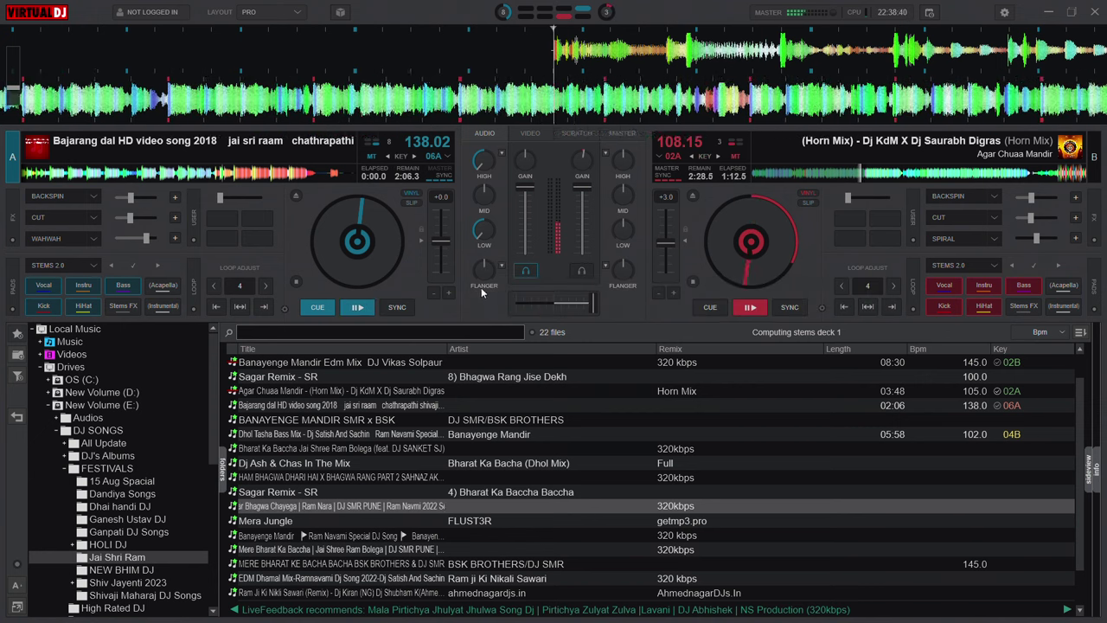
double_click(484, 229)
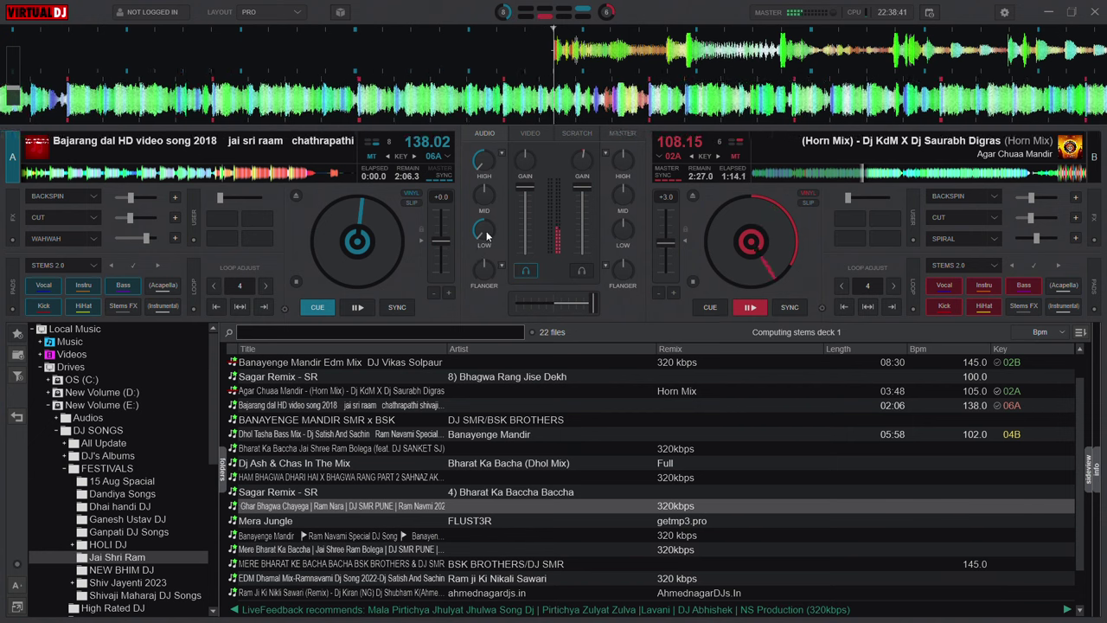
double_click(486, 167)
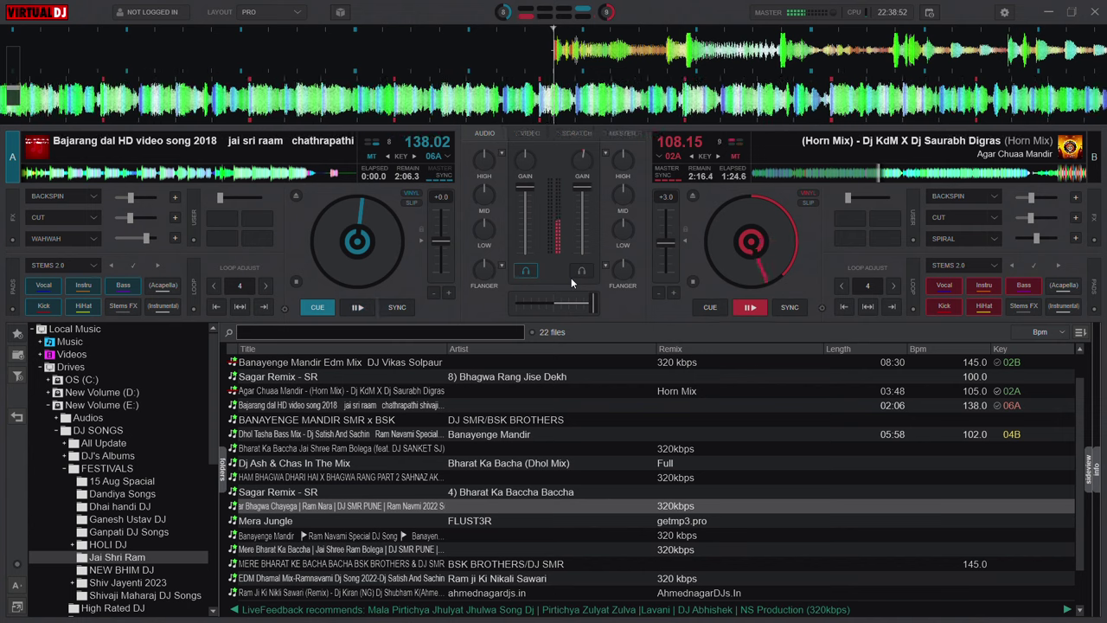
Reset deck B's pitch to zero and sync deck A to its 105.00 BPM tempo
left_click(686, 238)
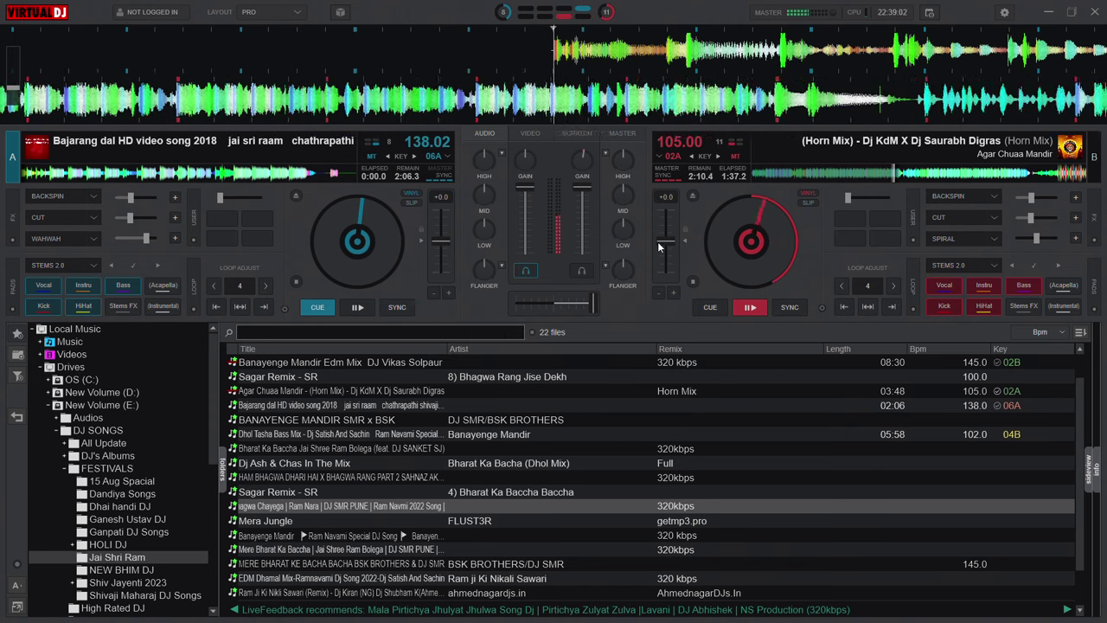
left_click(396, 309)
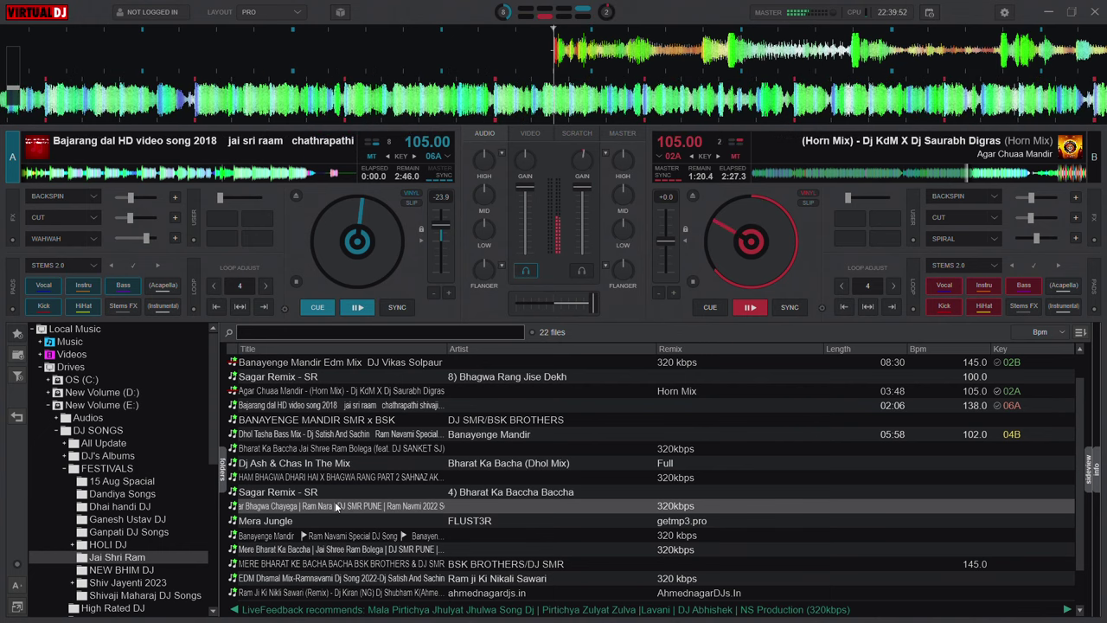
Start Bajarang dal HD video song 2018 on deck A with a brief Cut effect on deck B, and restart it from its cue point
left_click(950, 222)
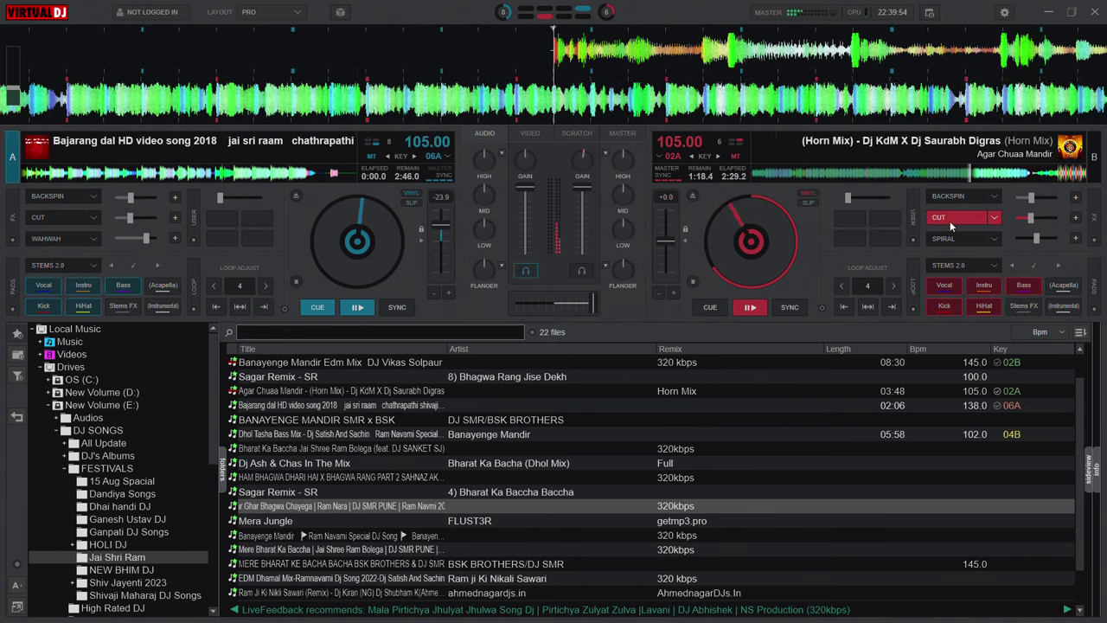
key("space")
left_click(950, 222)
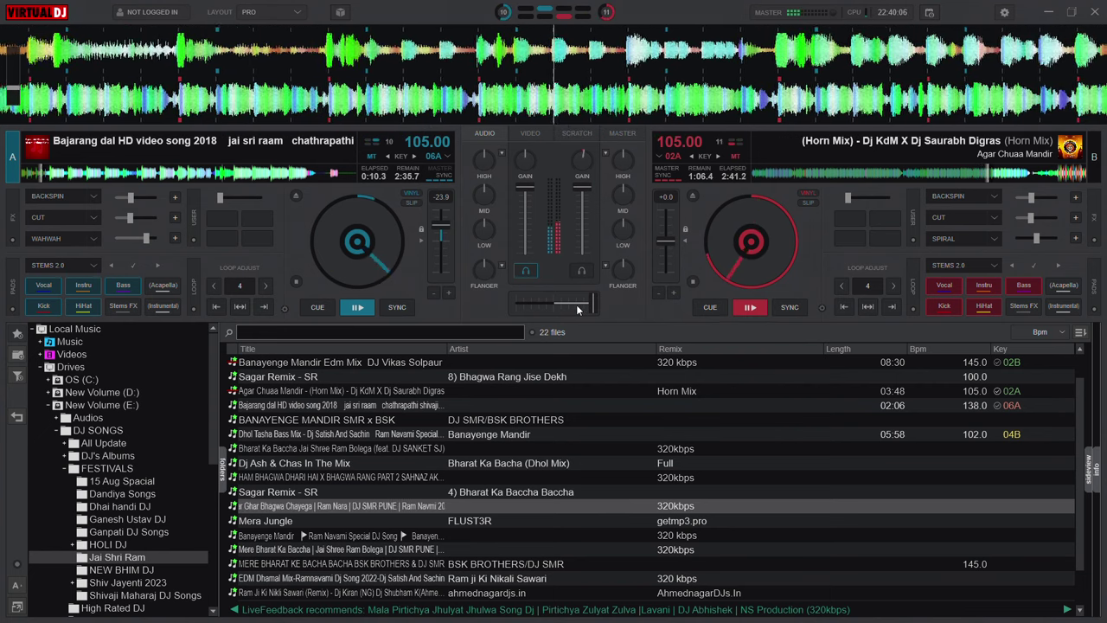
left_click(307, 303)
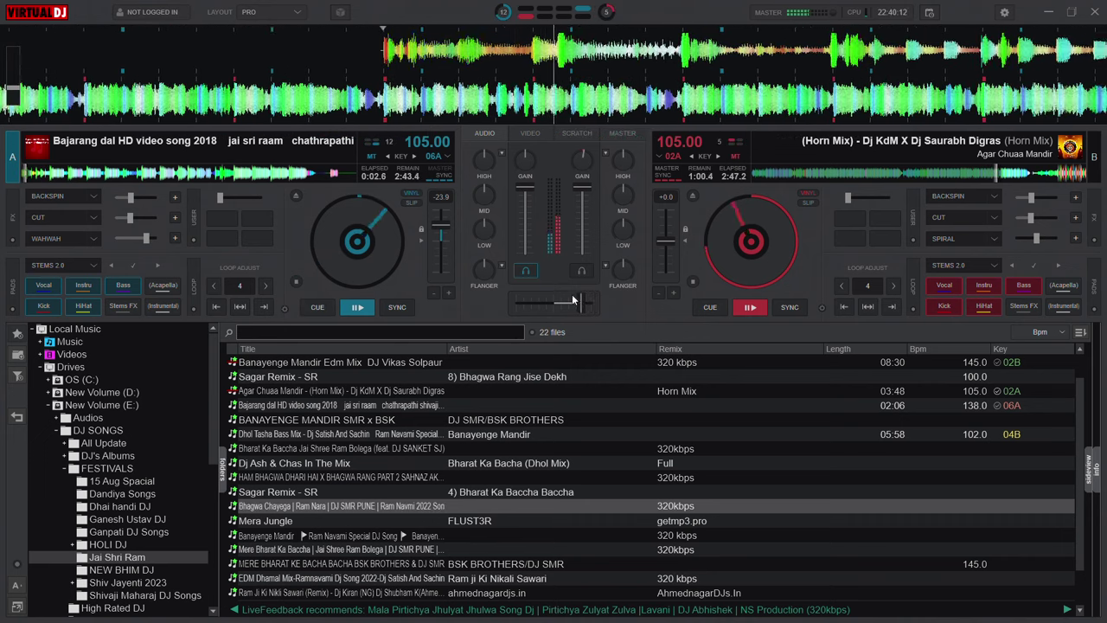
Blend over to deck A by moving the crossfader through 56% and the centre to deck A while cutting deck B's low and high EQ
scroll(622, 231, "down", 5)
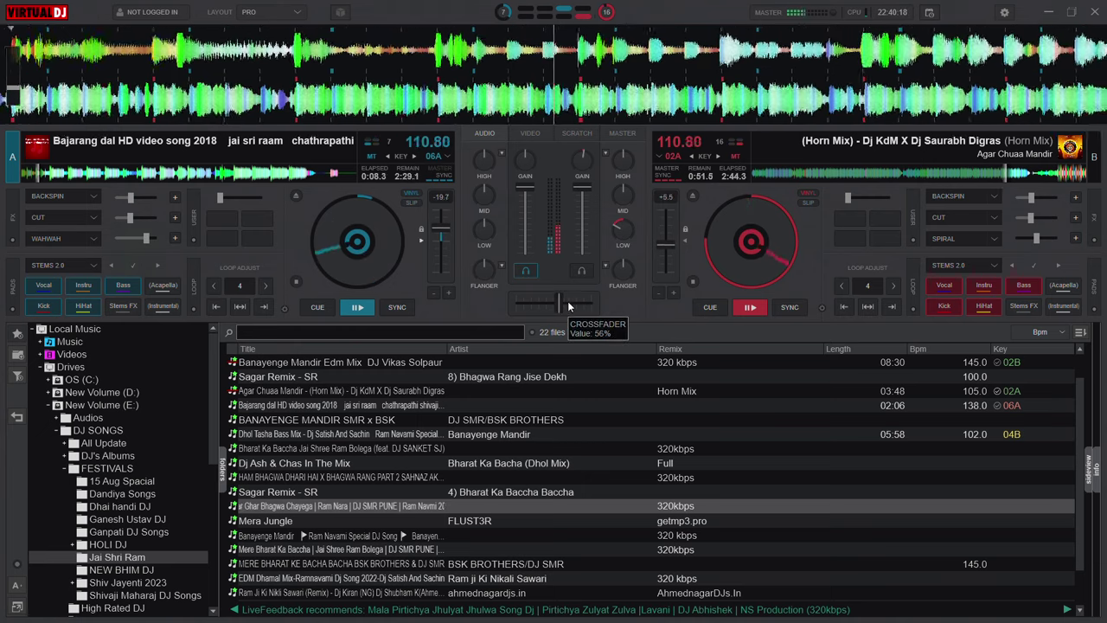
scroll(621, 231, "down", 3)
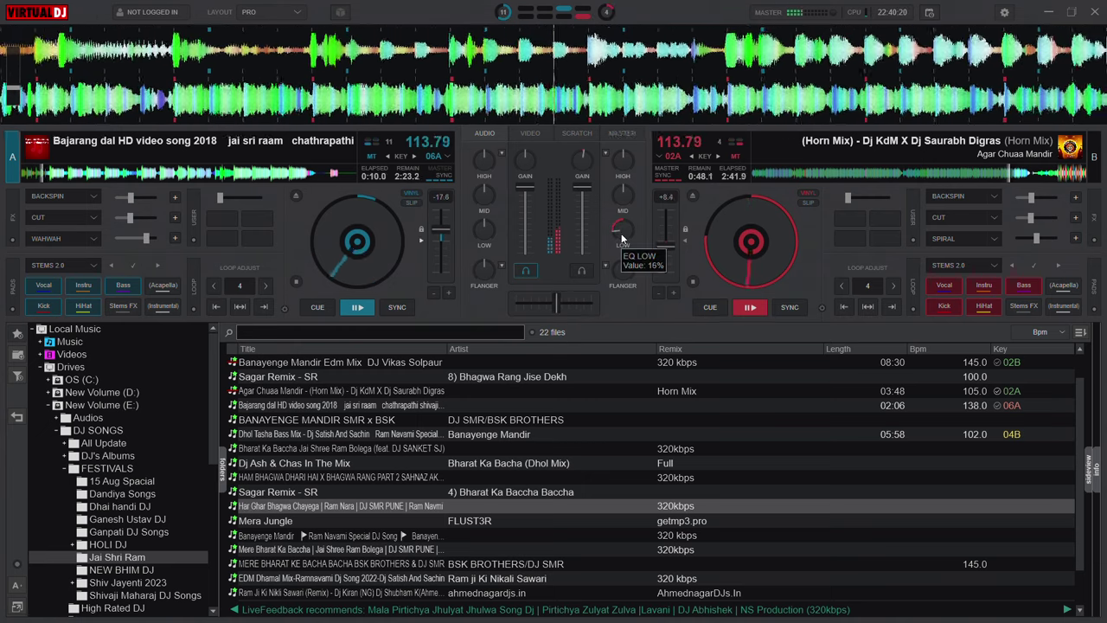
scroll(625, 163, "down", 3)
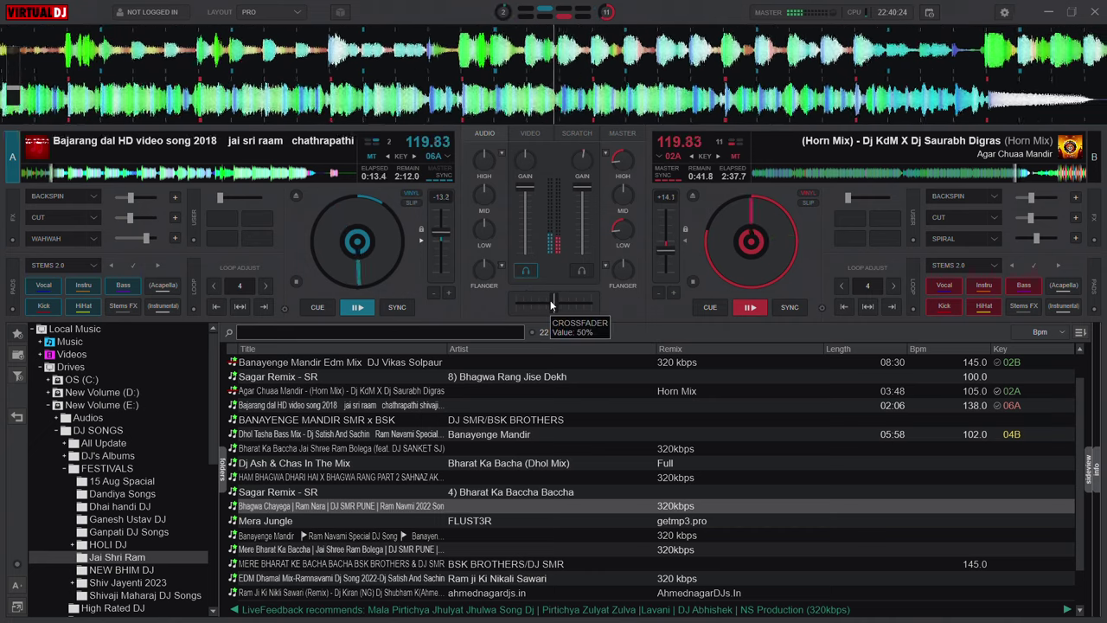
scroll(550, 301, "down", 3)
scroll(550, 301, "down", 8)
scroll(550, 301, "down", 11)
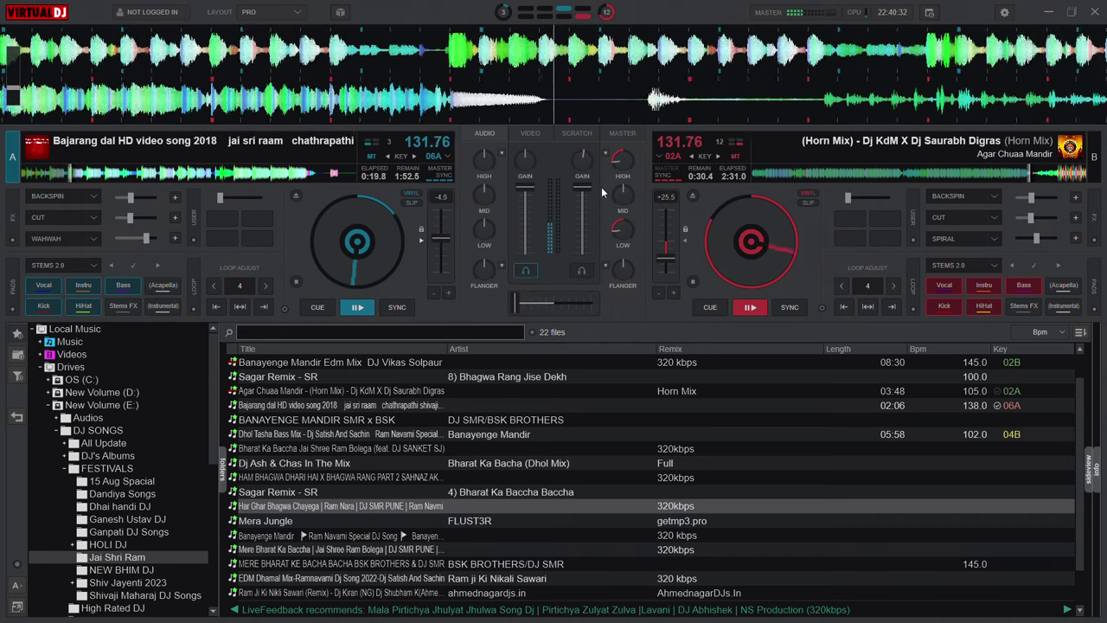
Stop deck B at its cue point and load Har Ghar Bhagwa Chayega onto it
left_click(709, 307)
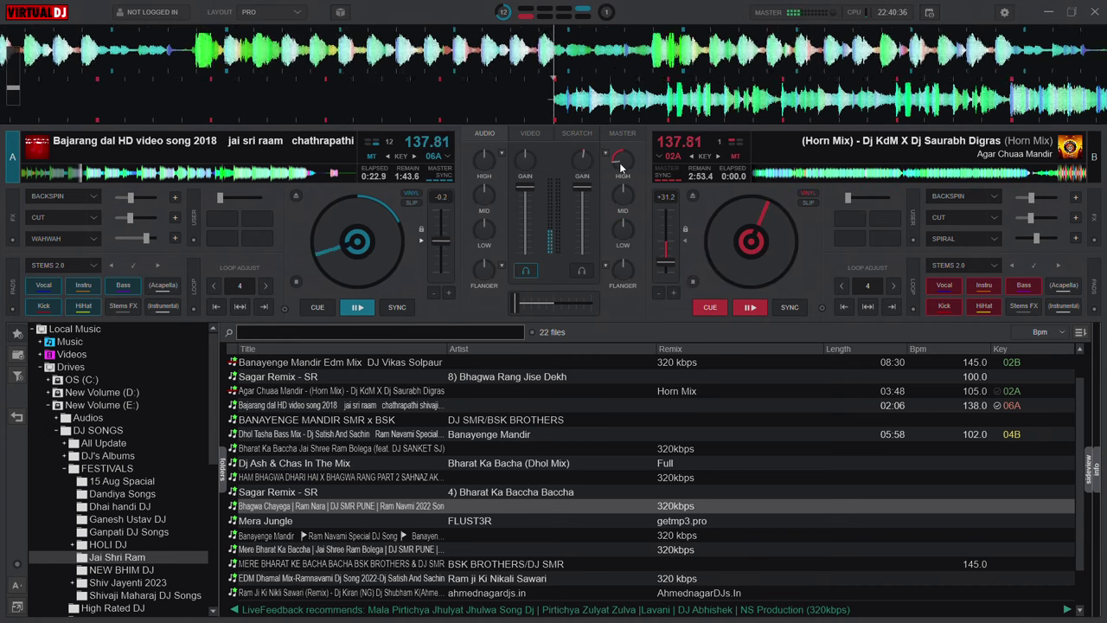
left_click_drag(418, 505, 717, 201)
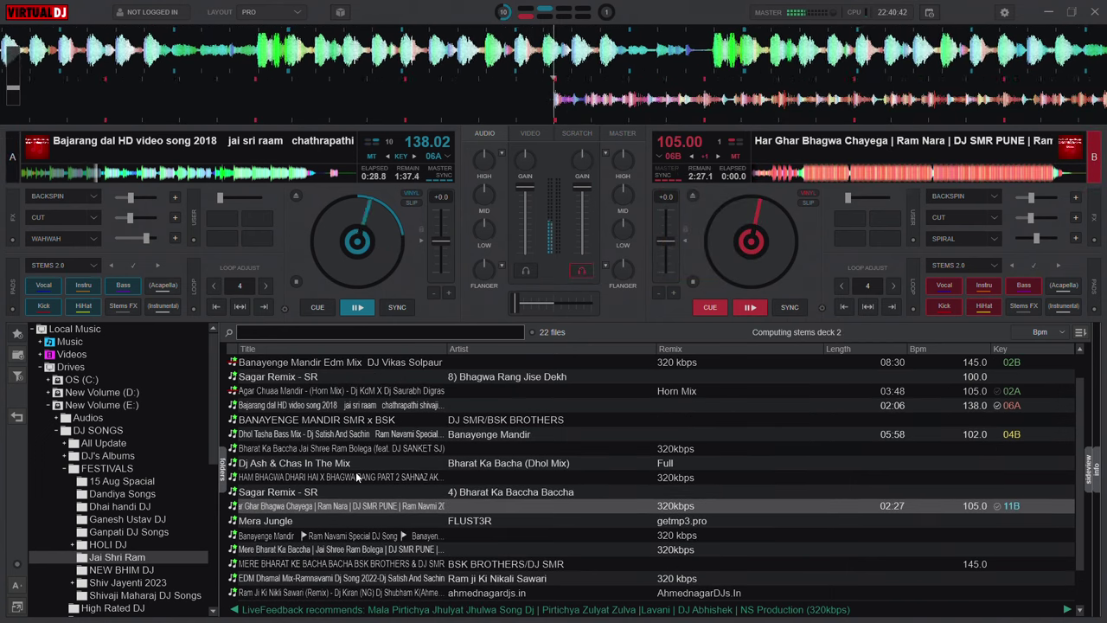
Browse the Jai Shri Ram song list and highlight MERE BHARAT KE BACHA BACHA by BSK BROTHERS/DJ SMR
scroll(356, 477, "up", 2)
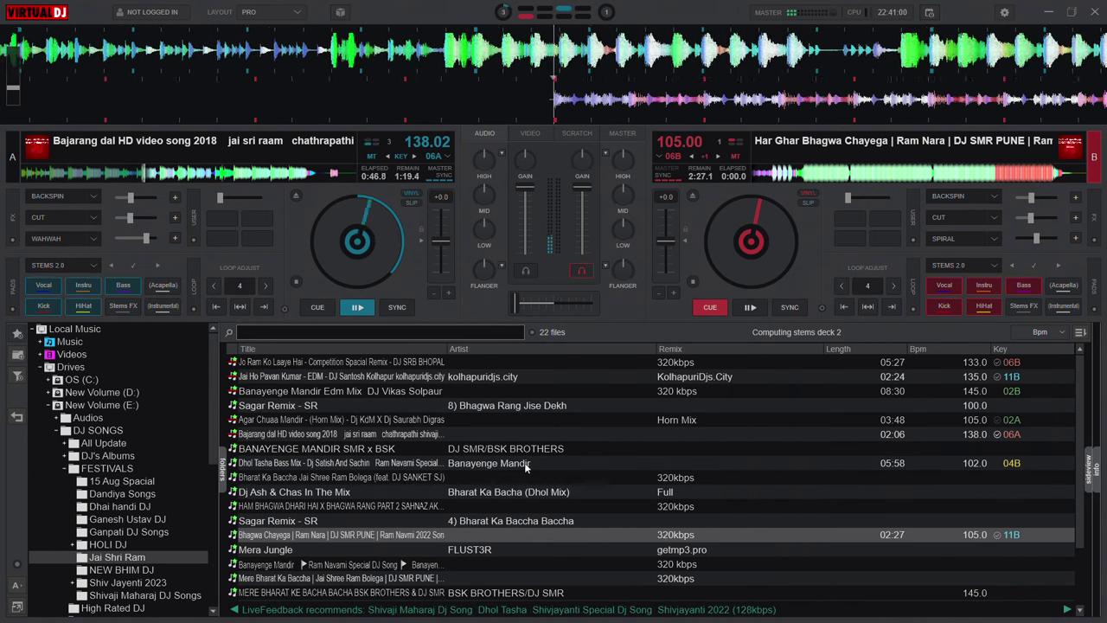
scroll(519, 468, "down", 1)
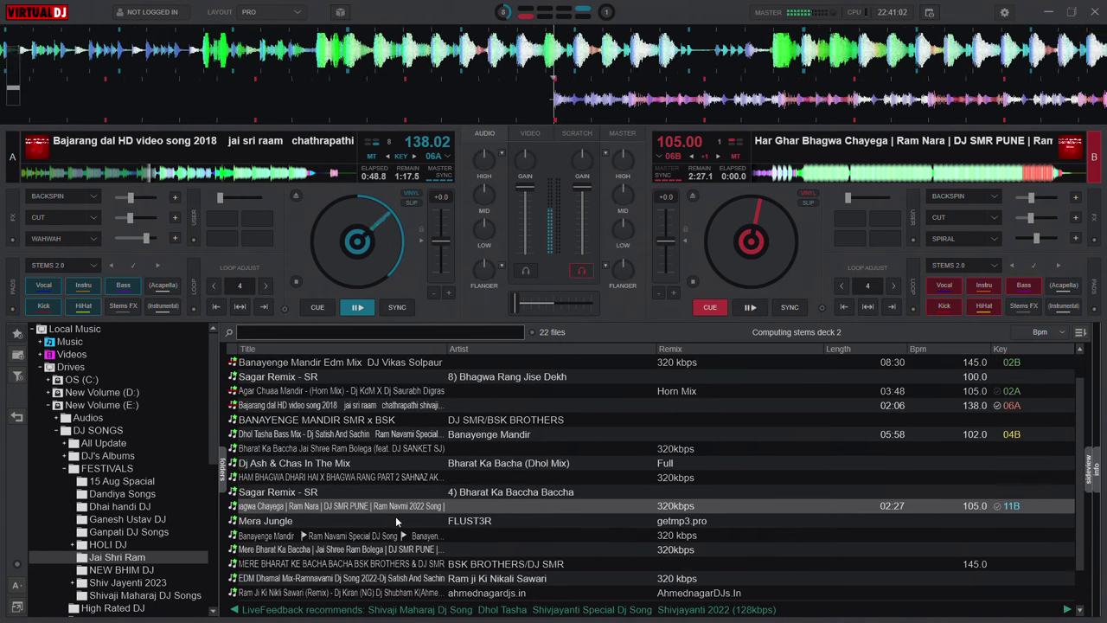
scroll(389, 519, "down", 2)
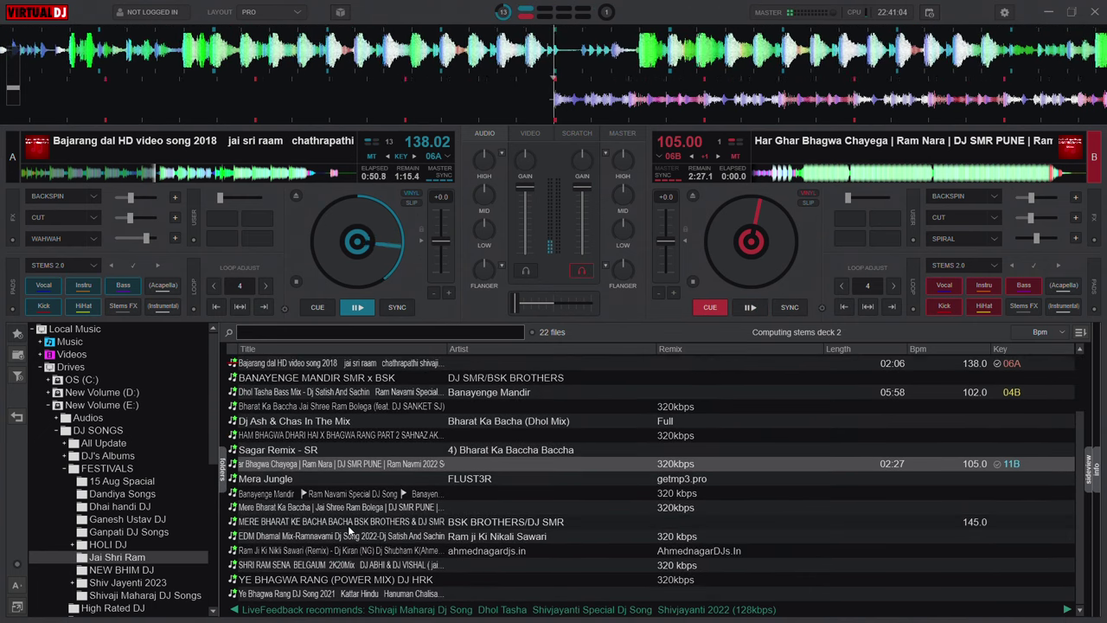
left_click(473, 520)
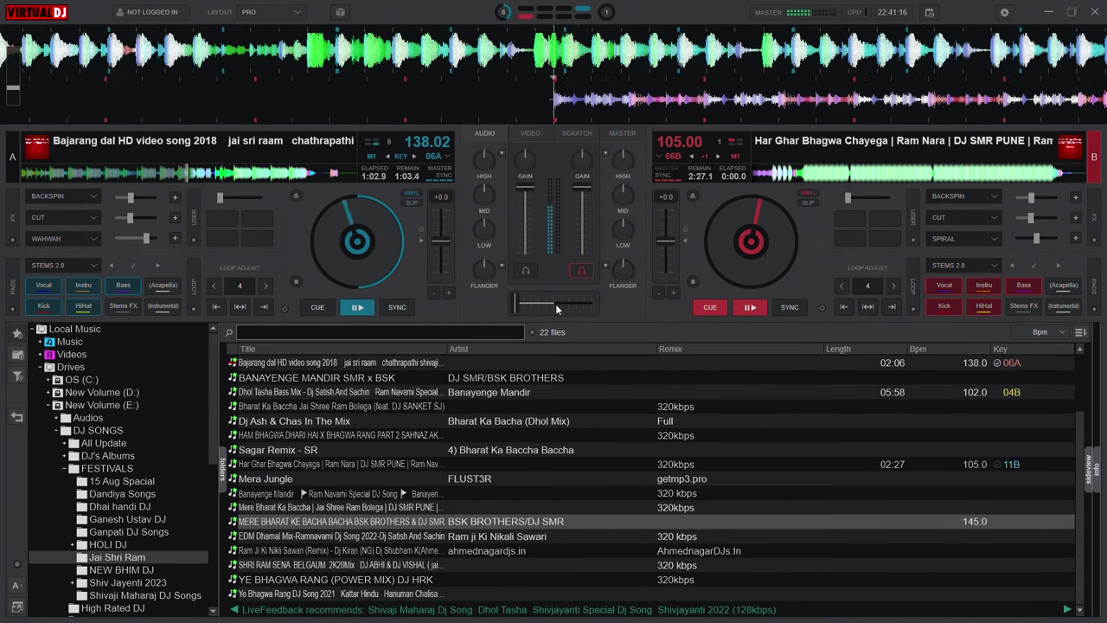
Wind deck B's track back before its start, sync it to deck A and begin moving the crossfader towards deck B
left_click_drag(621, 111, 784, 111)
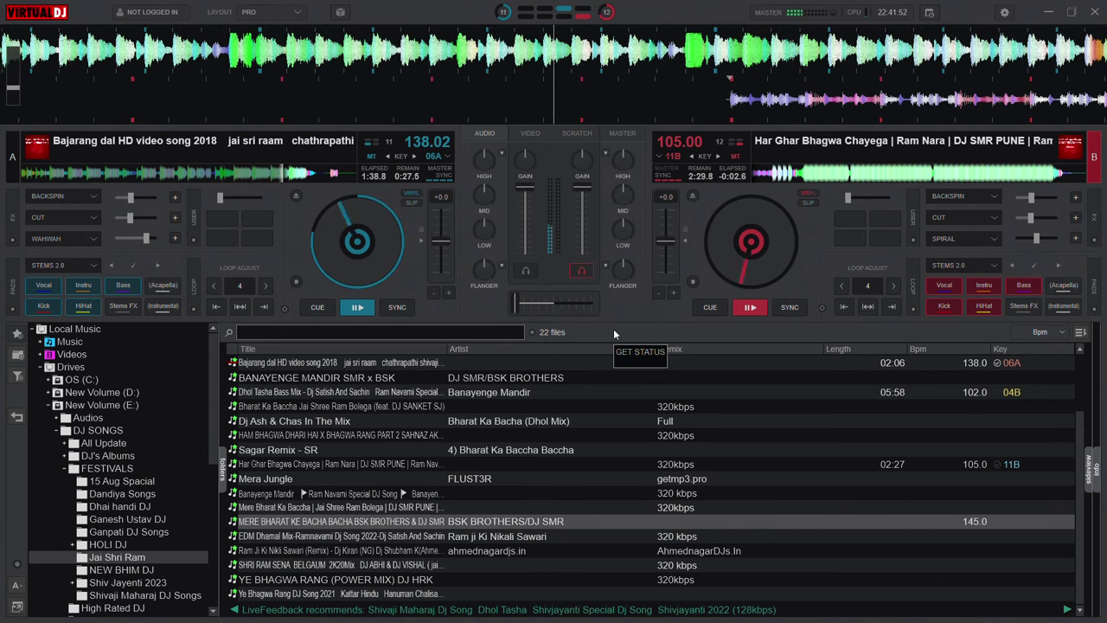
left_click(789, 307)
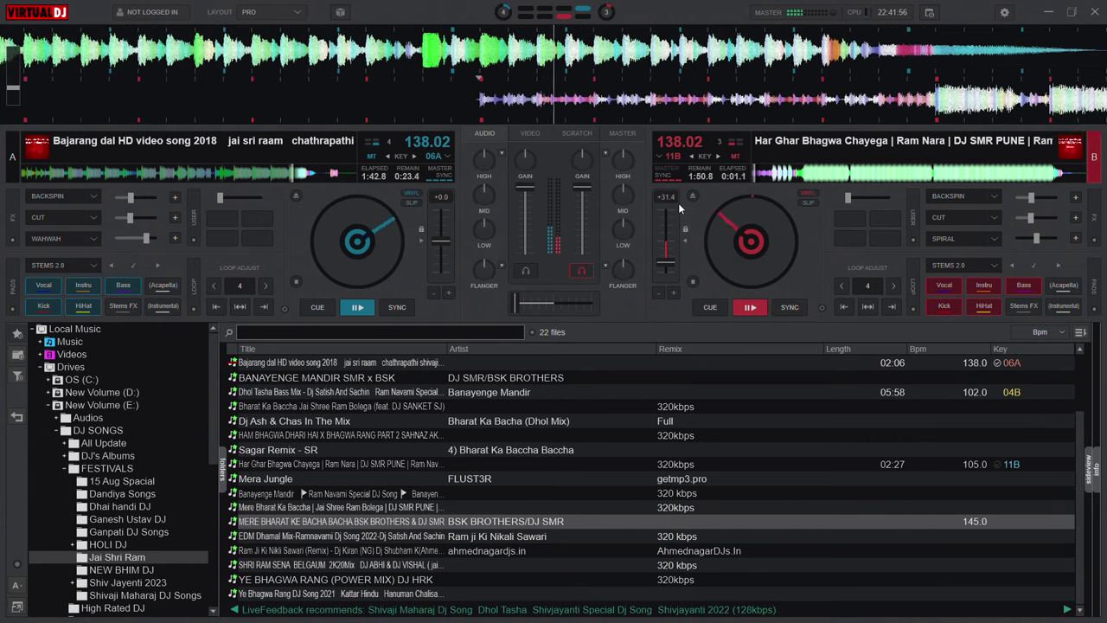
left_click_drag(517, 305, 527, 304)
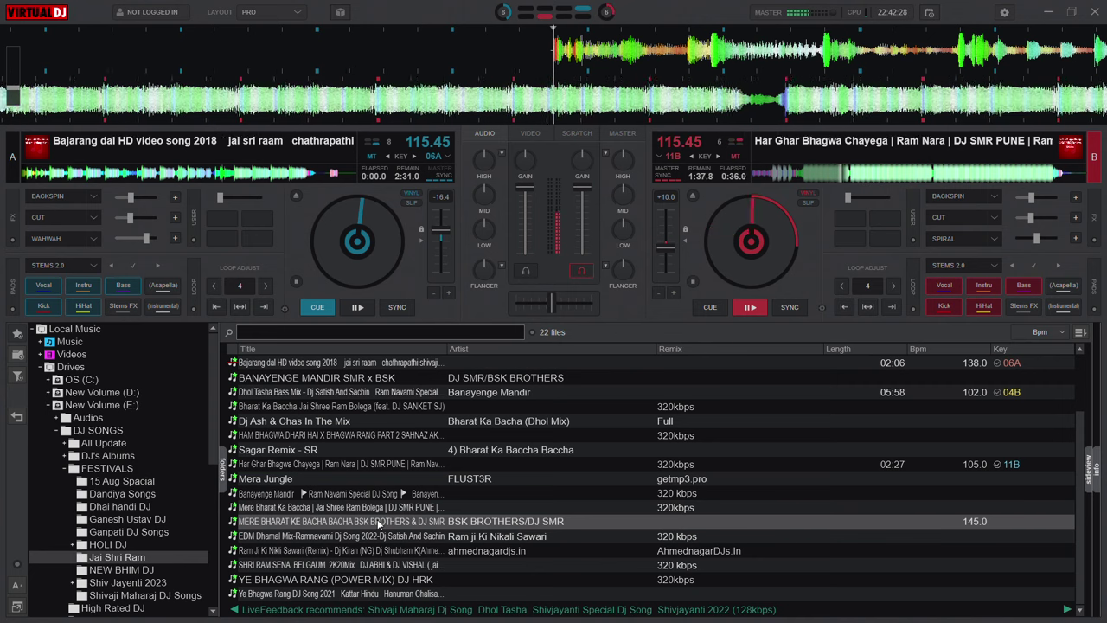
Load MERE BHARAT KE BACHA BACHA onto deck A and highlight Ram Ji Ki Nikli Sawari (Remix) in the song list
left_click_drag(377, 524, 350, 247)
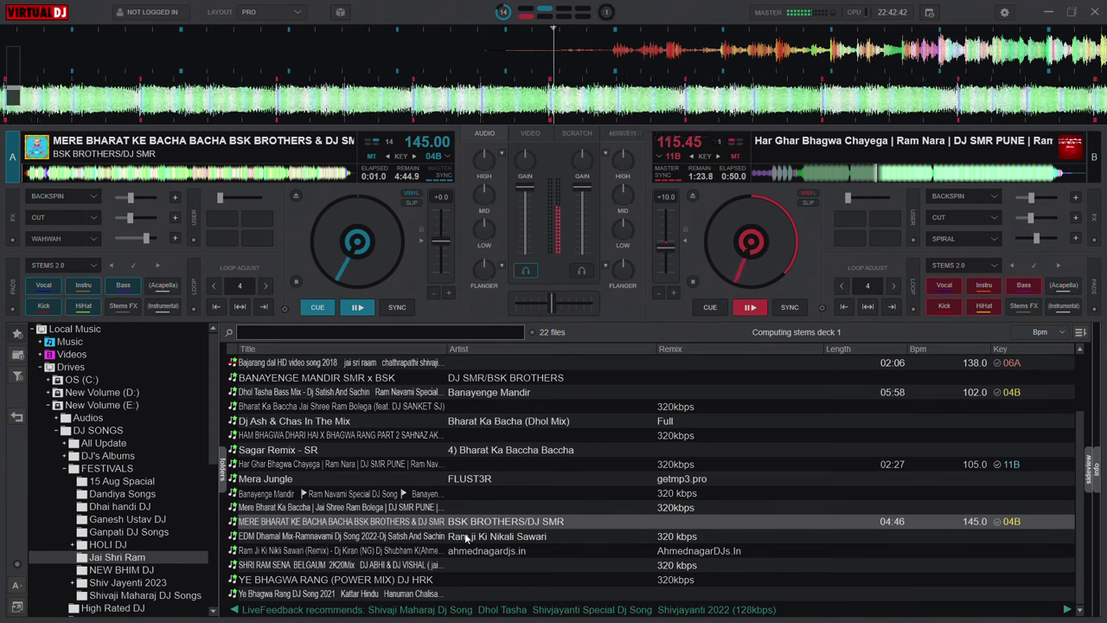
left_click(307, 536)
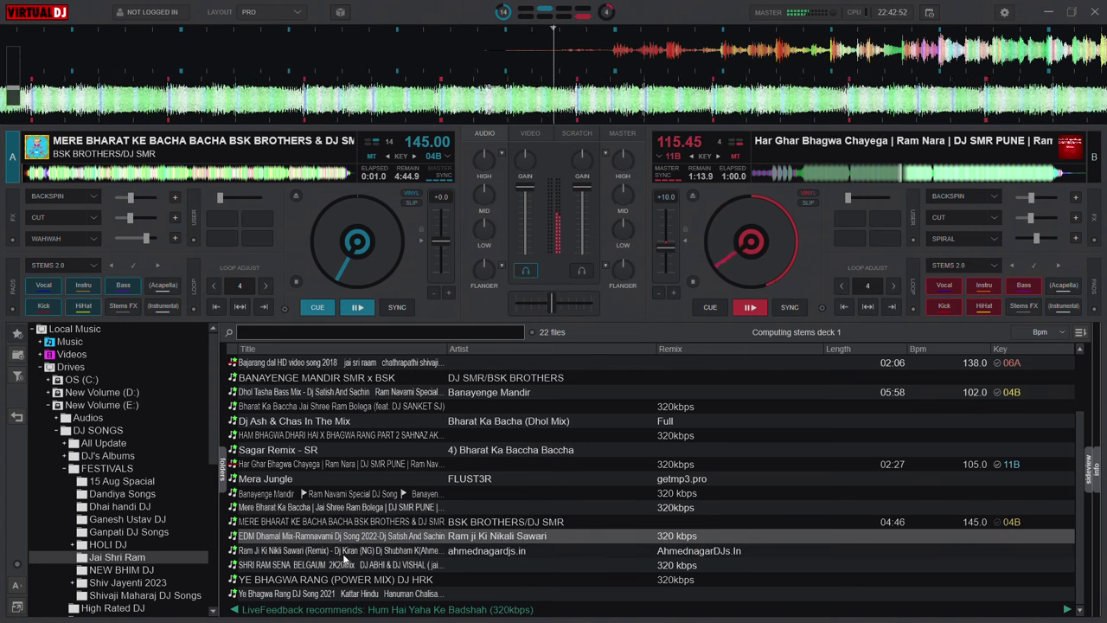
left_click(343, 554)
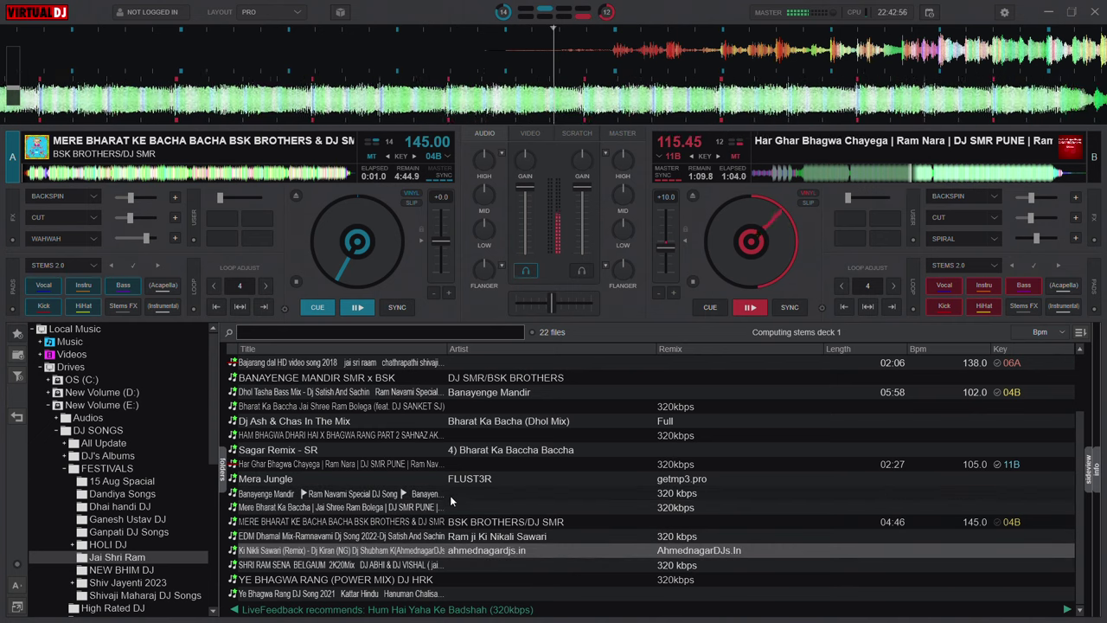
Sync deck A to deck B's 115.45 BPM and trial-play it with the crossfader fully on deck B, returning it to its cue point
left_click(392, 308)
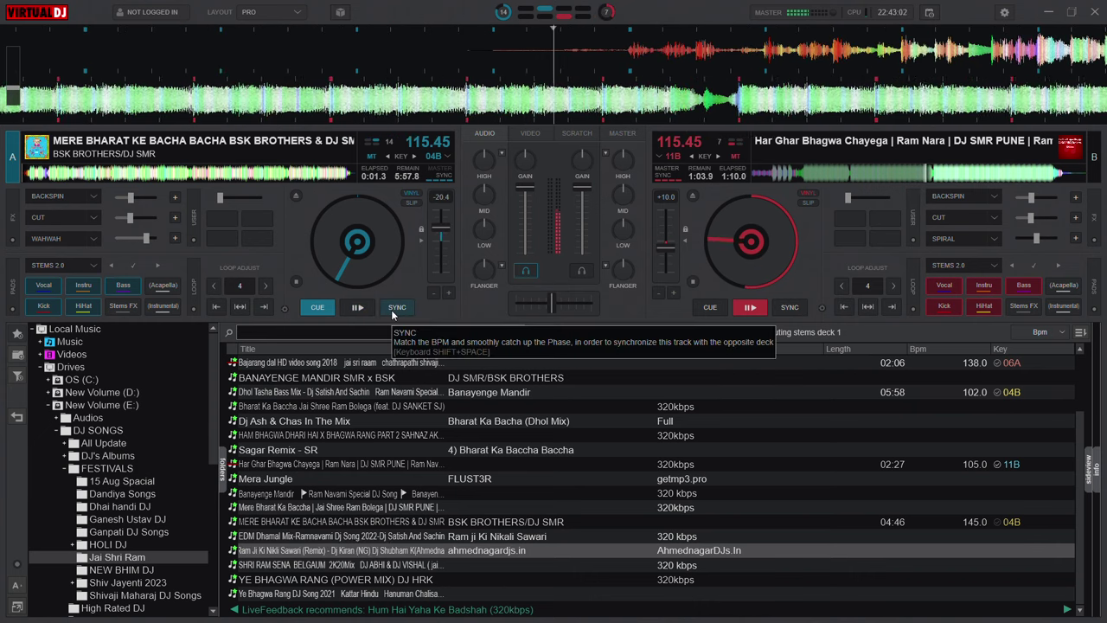
key("space")
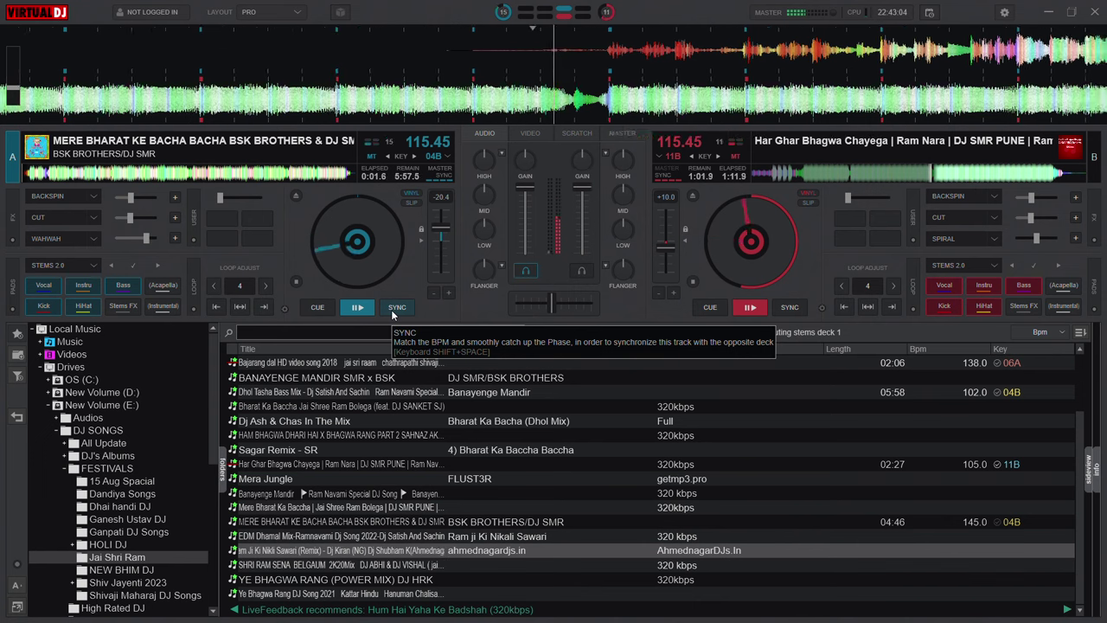
left_click_drag(521, 303, 548, 302)
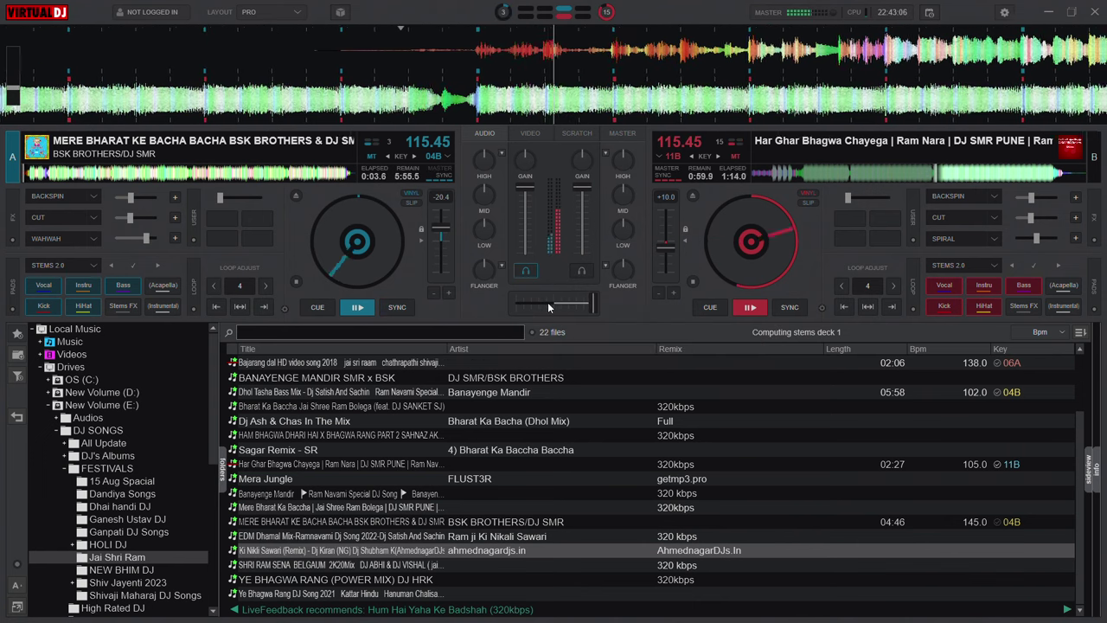
left_click(317, 307)
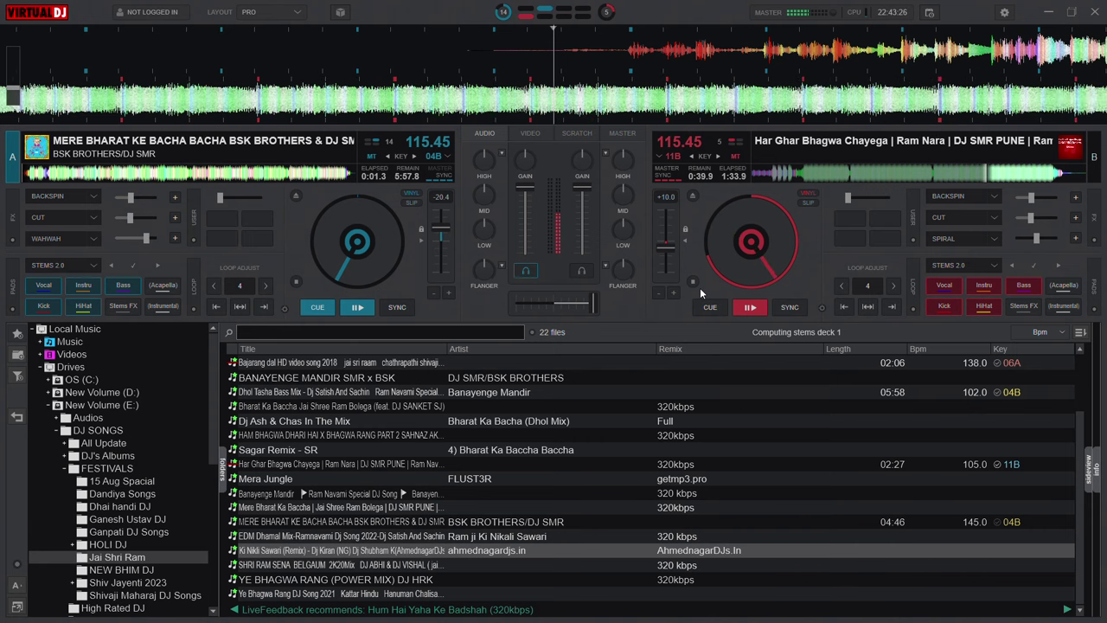
Lower deck B's pitch to +8.6 and start MERE BHARAT KE BACHA BACHA on deck A
left_click(685, 244)
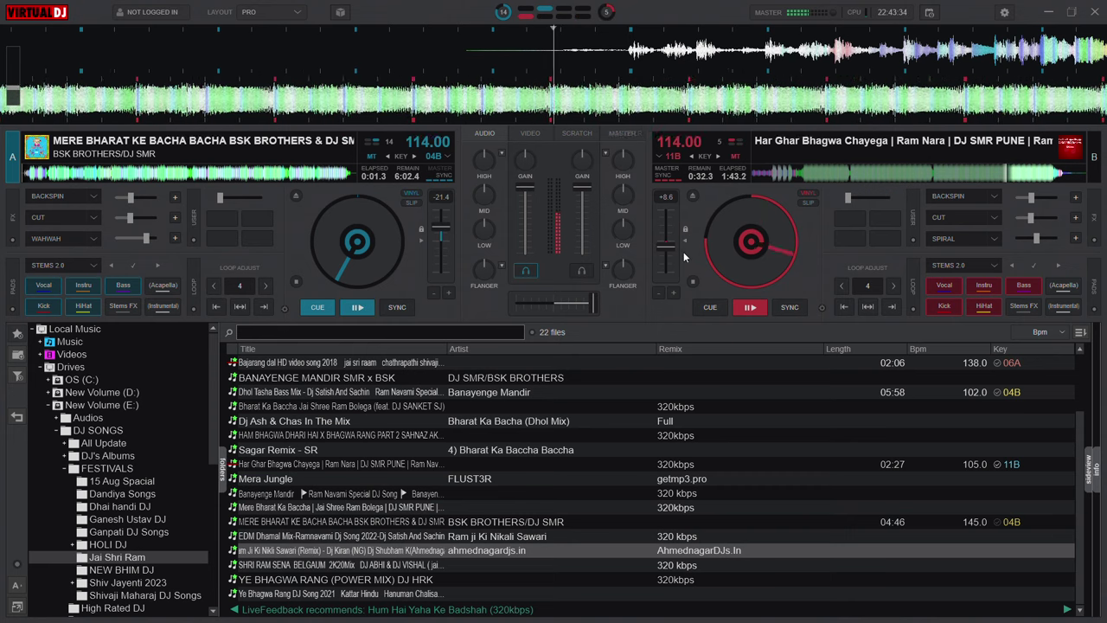
key("space")
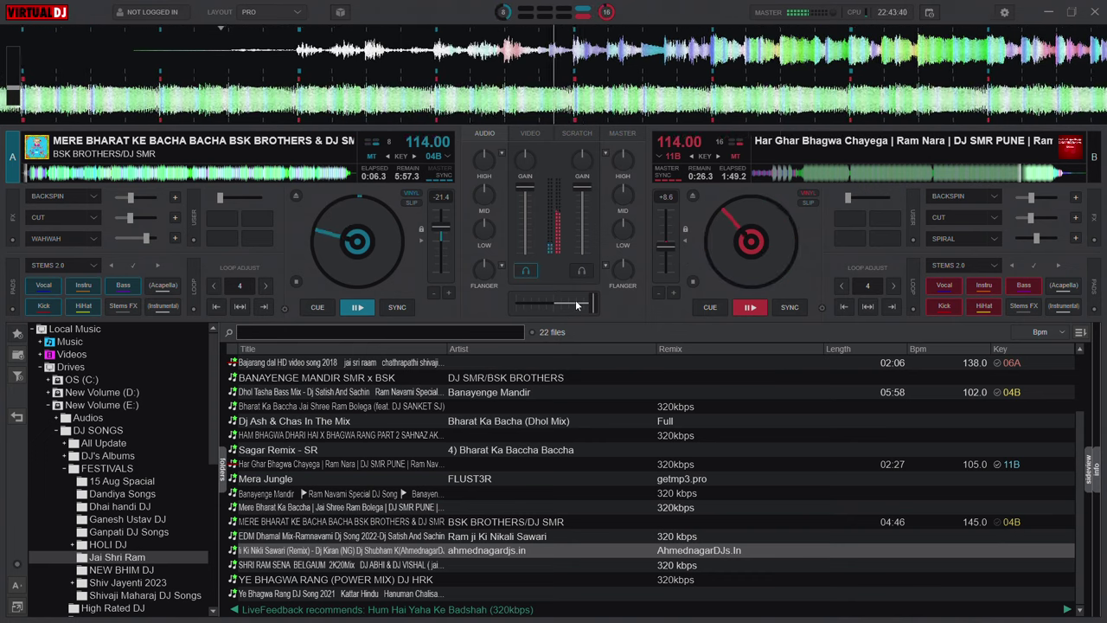
Move the crossfader back towards the centre and cut deck B's high EQ and low EQ, with the low at 0%
left_click_drag(622, 232, 582, 295)
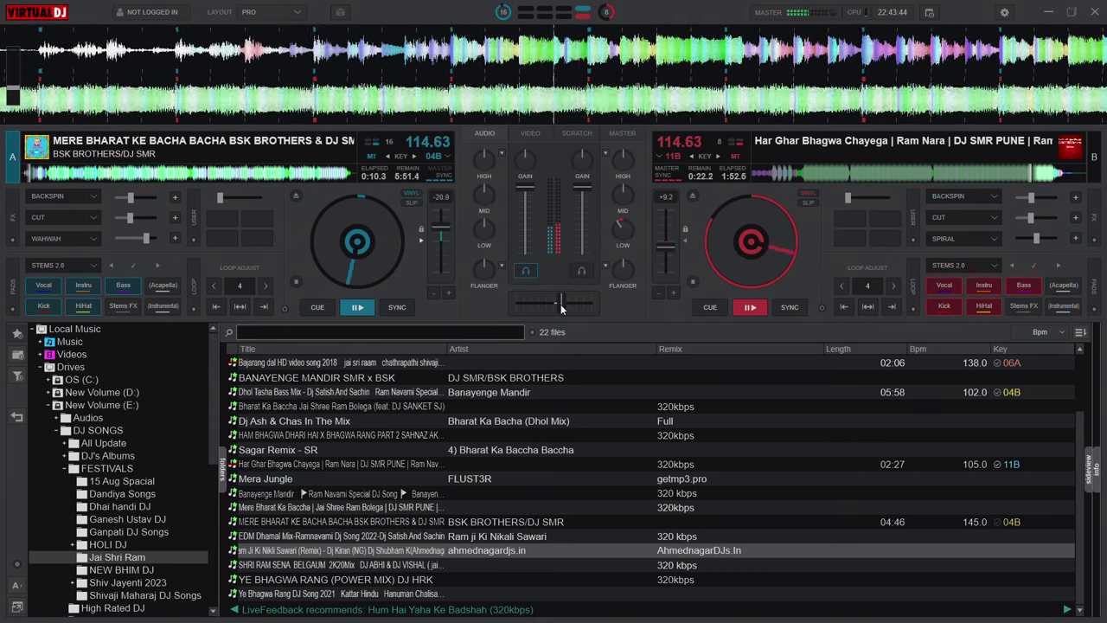
left_click_drag(623, 160, 626, 186)
scroll(626, 232, "down", 3)
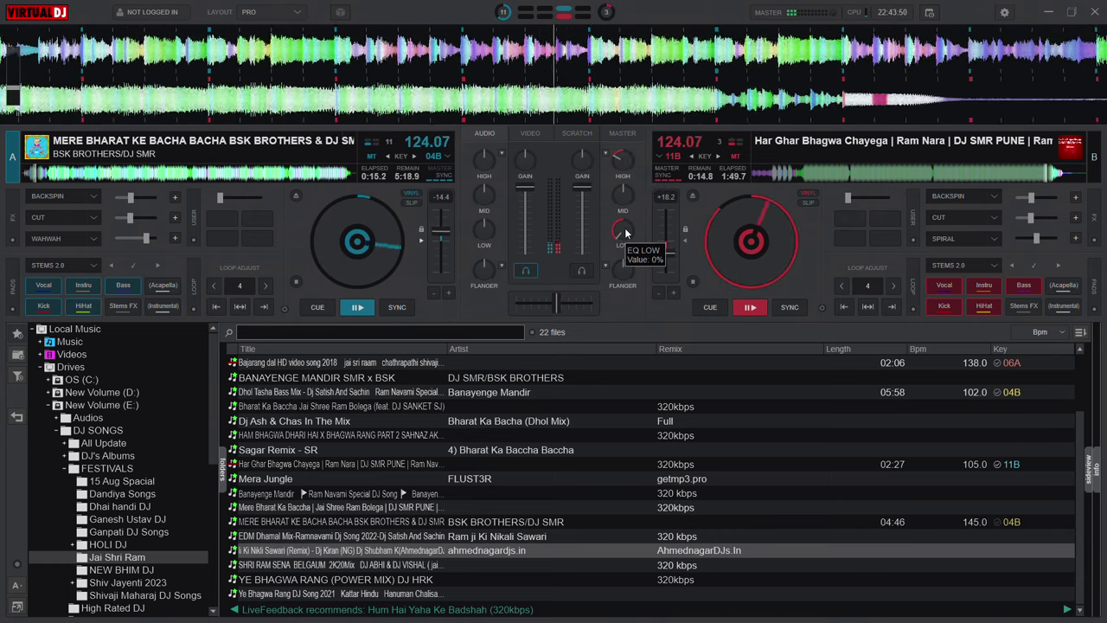
left_click(582, 272)
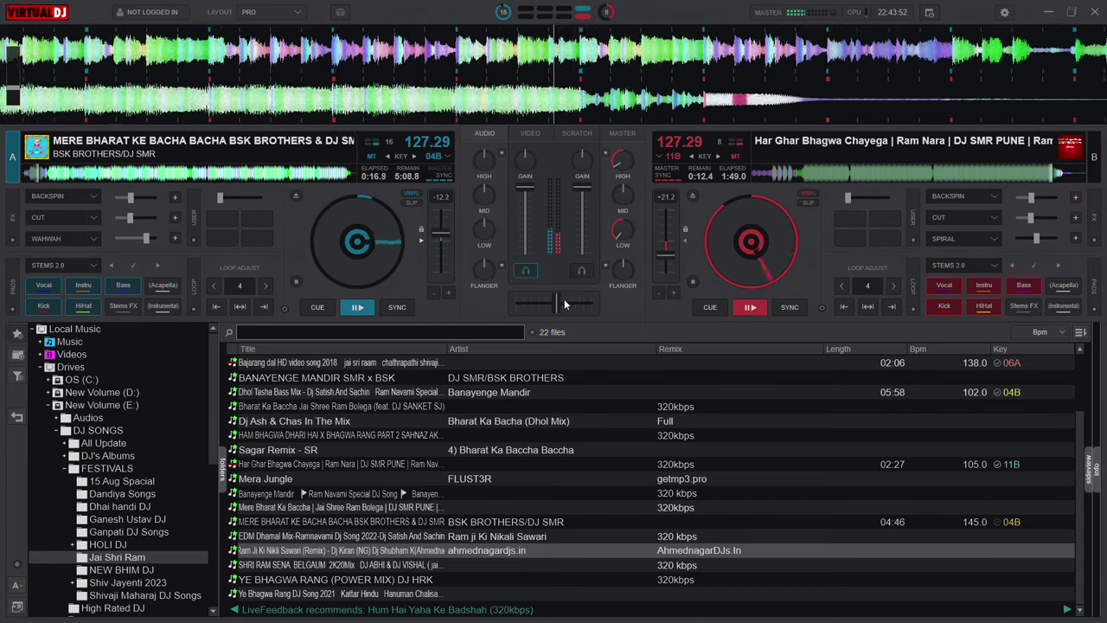
Fade the crossfader gradually from the centre all the way over to deck A
scroll(560, 307, "down", 3)
scroll(561, 307, "down", 5)
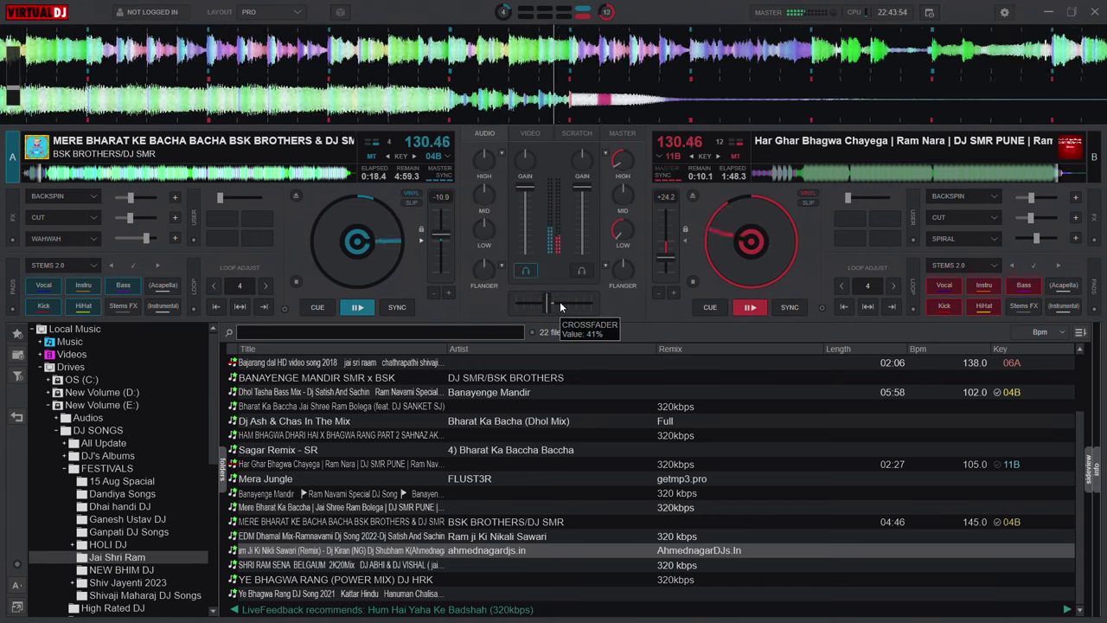
scroll(561, 307, "down", 6)
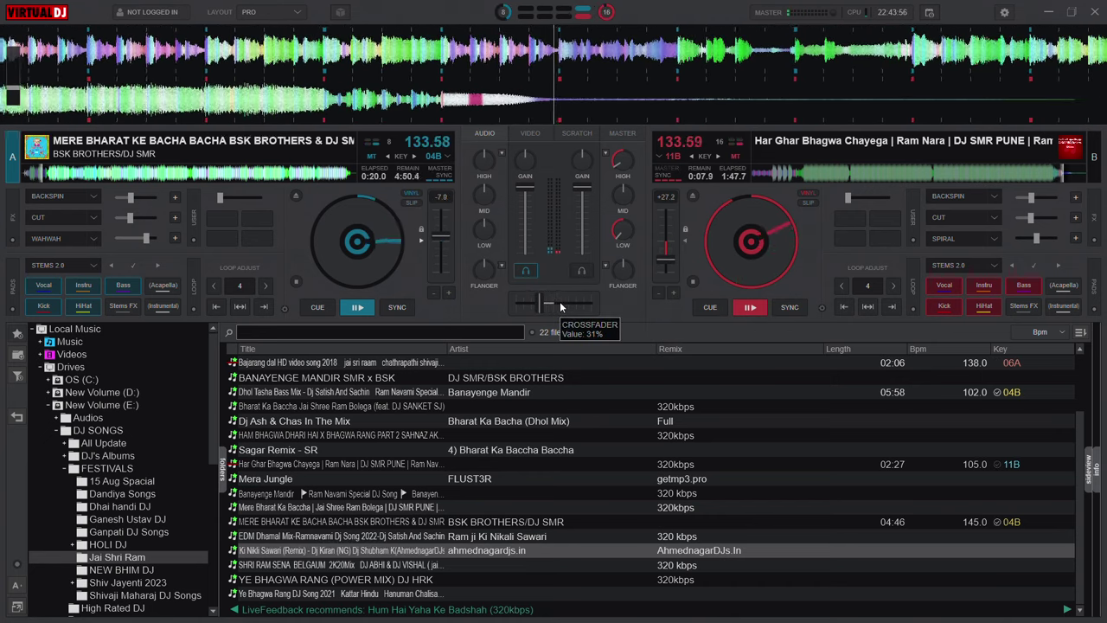
scroll(559, 304, "down", 10)
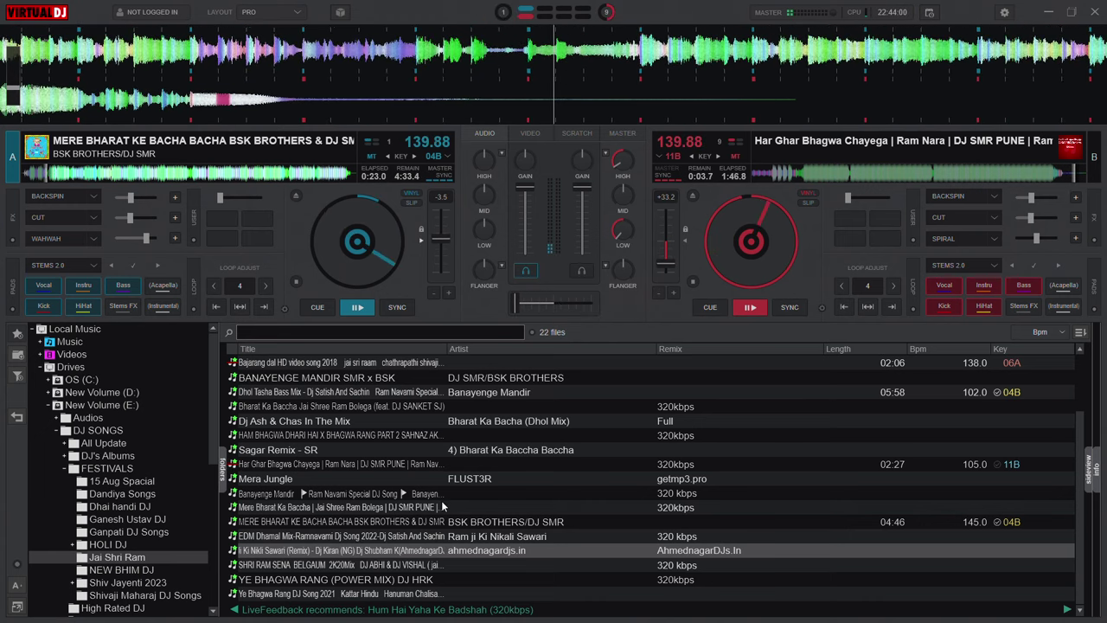
Load Ram Ji Ki Nikli Sawari (Remix) onto deck B with its low and high EQ reset, and highlight SHRI RAM SENA BELGAUM 2K20Mix
left_click(709, 307)
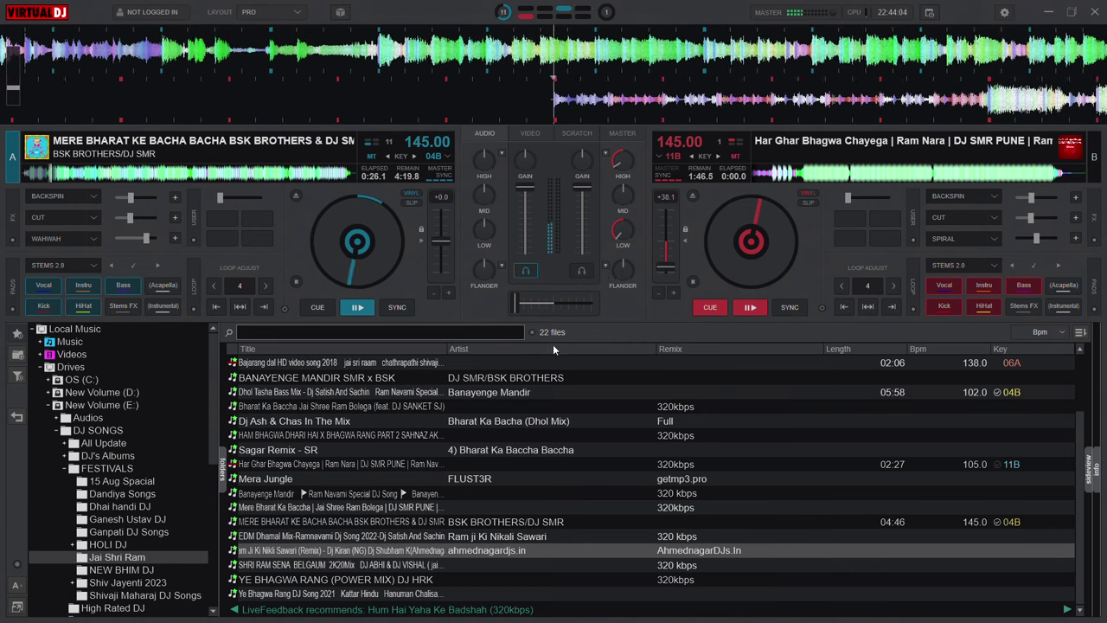
left_click_drag(337, 553, 718, 237)
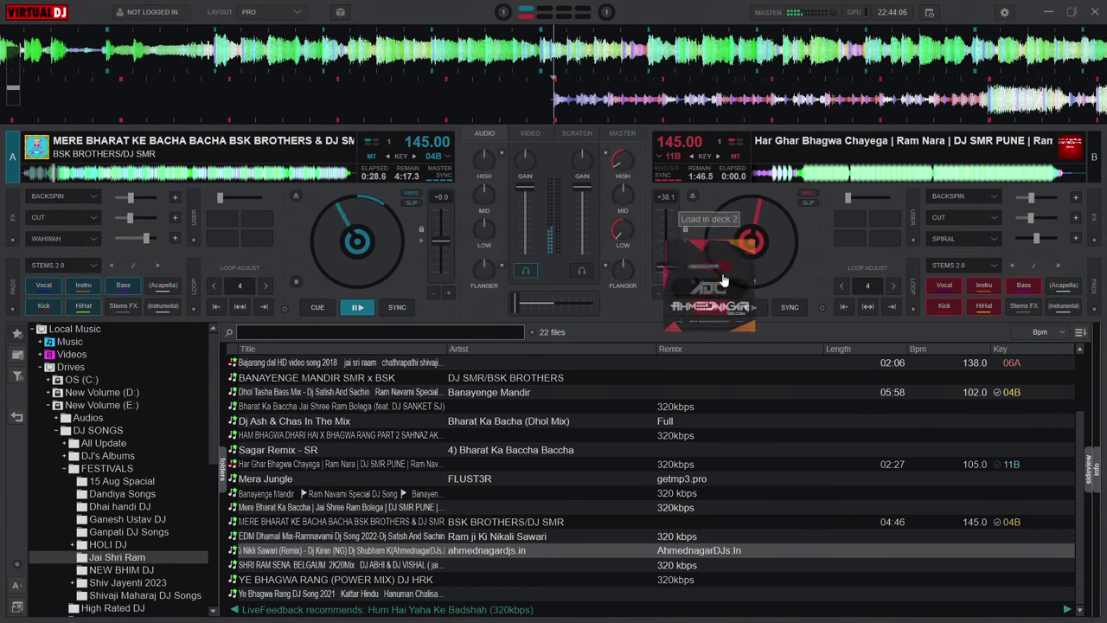
double_click(621, 229)
double_click(621, 161)
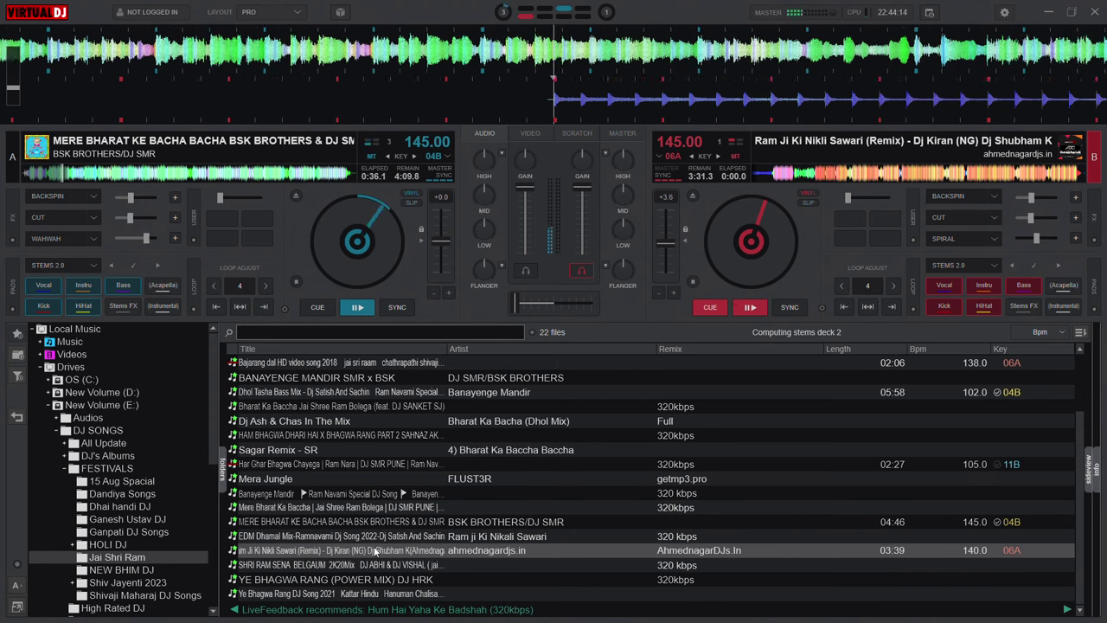
left_click(321, 567)
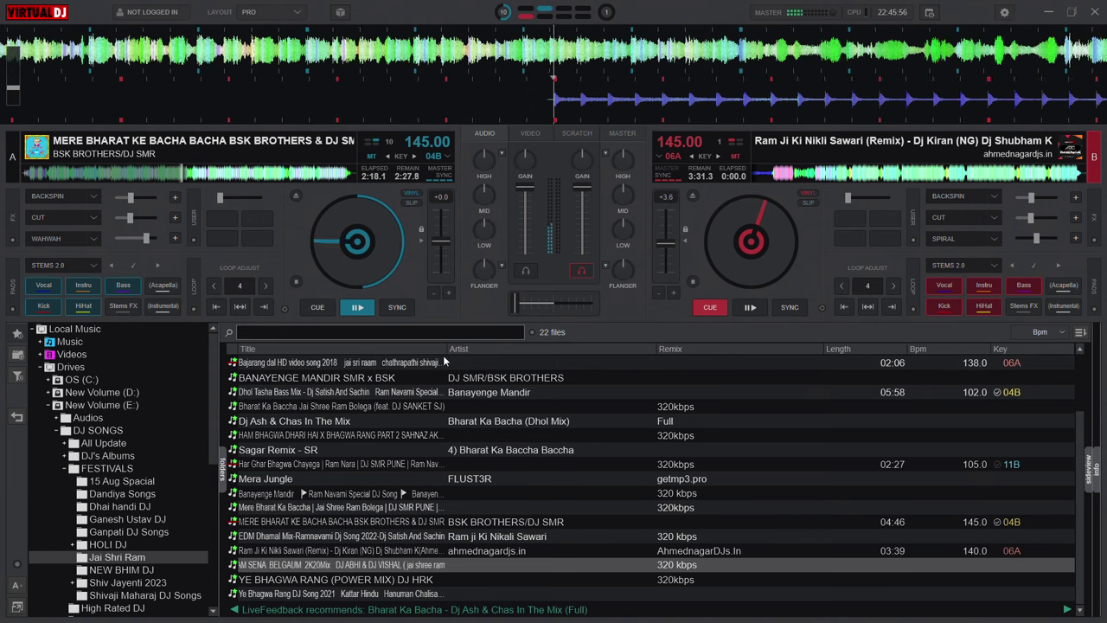
Sweep deck A's Flanger colour effect to both sides during playback and return it to neutral
left_click_drag(479, 273, 486, 272)
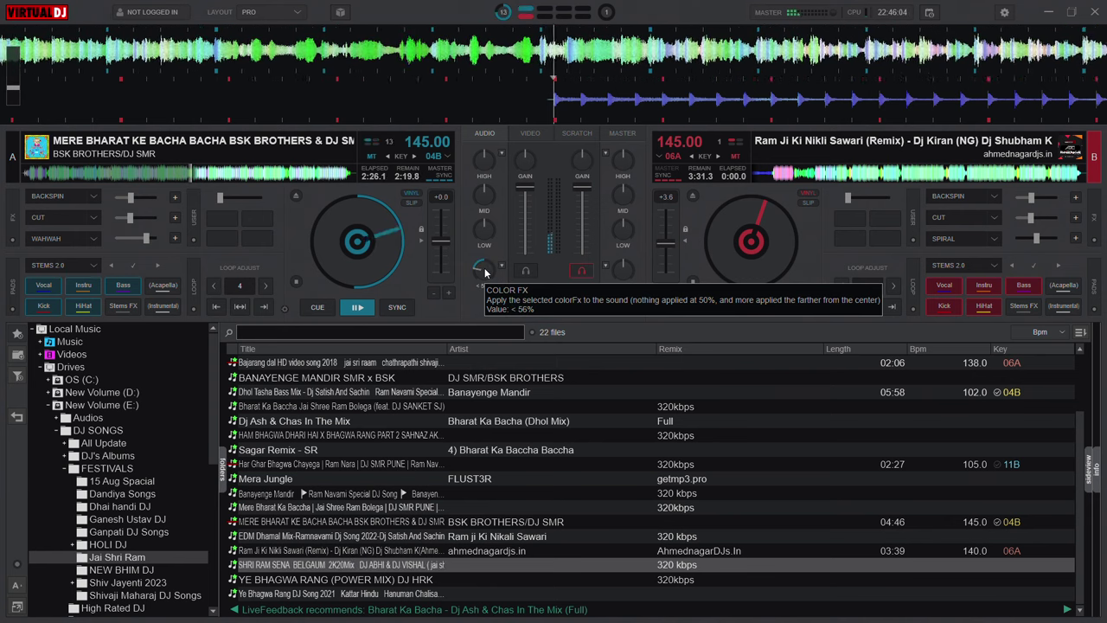
left_click_drag(486, 272, 484, 268)
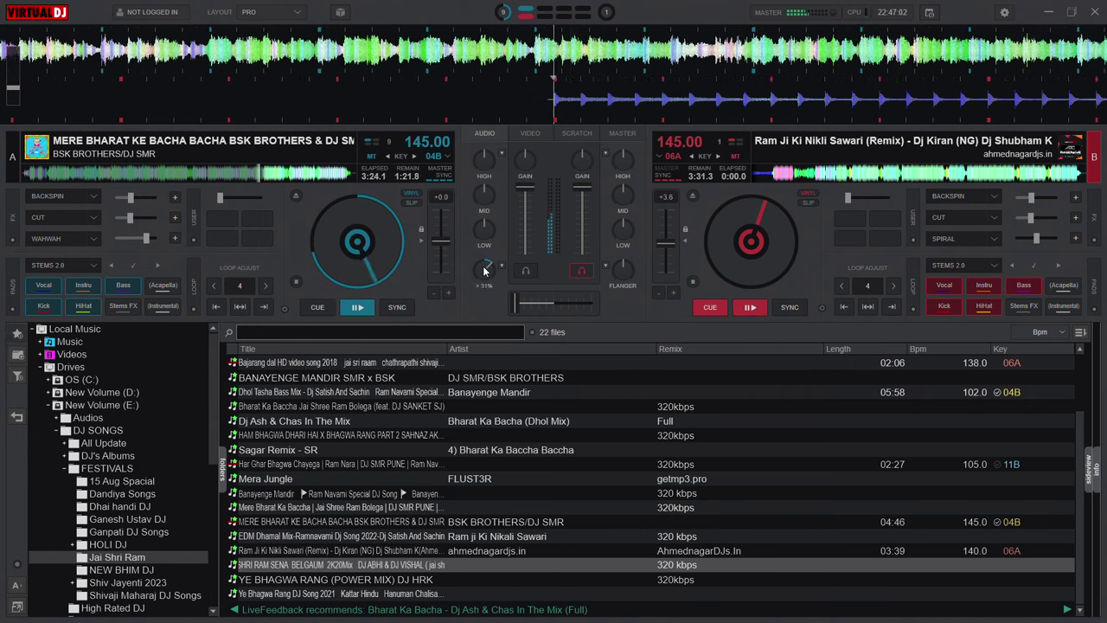
scroll(485, 270, "up", 3)
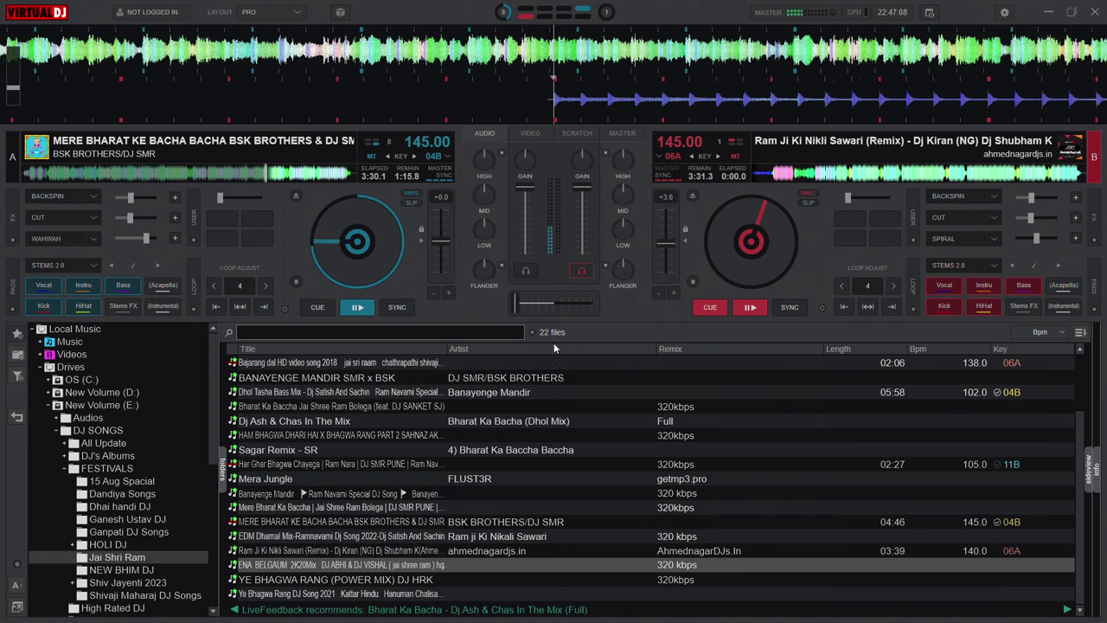
Try to blend in deck B by moving the crossfader up to 19%, and bring it back fully to deck A
scroll(485, 270, "down", 2)
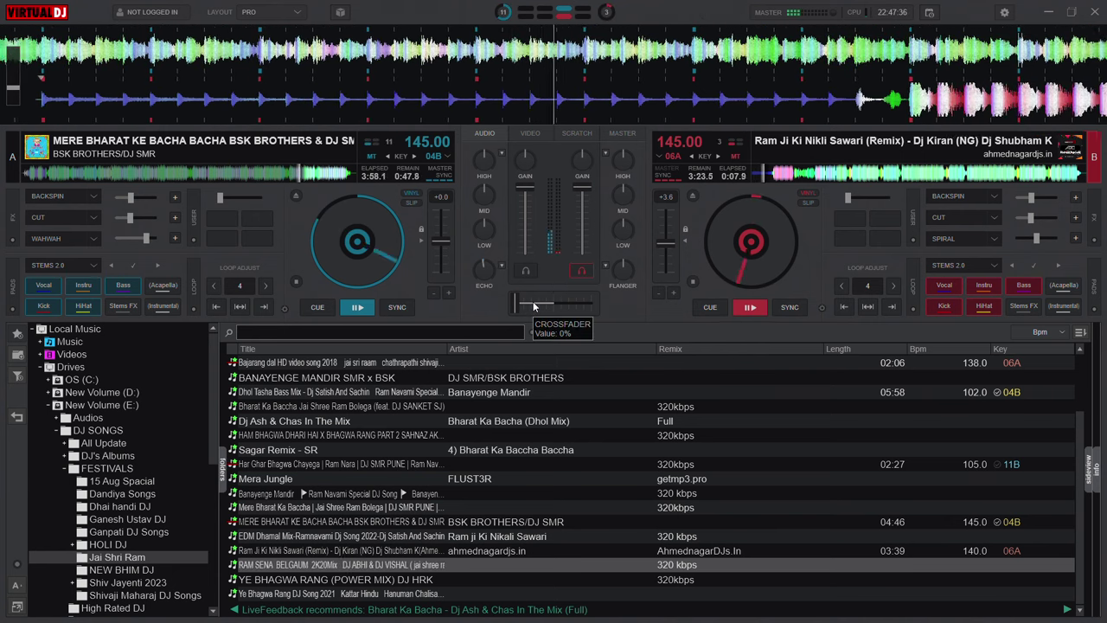
scroll(533, 306, "up", 1)
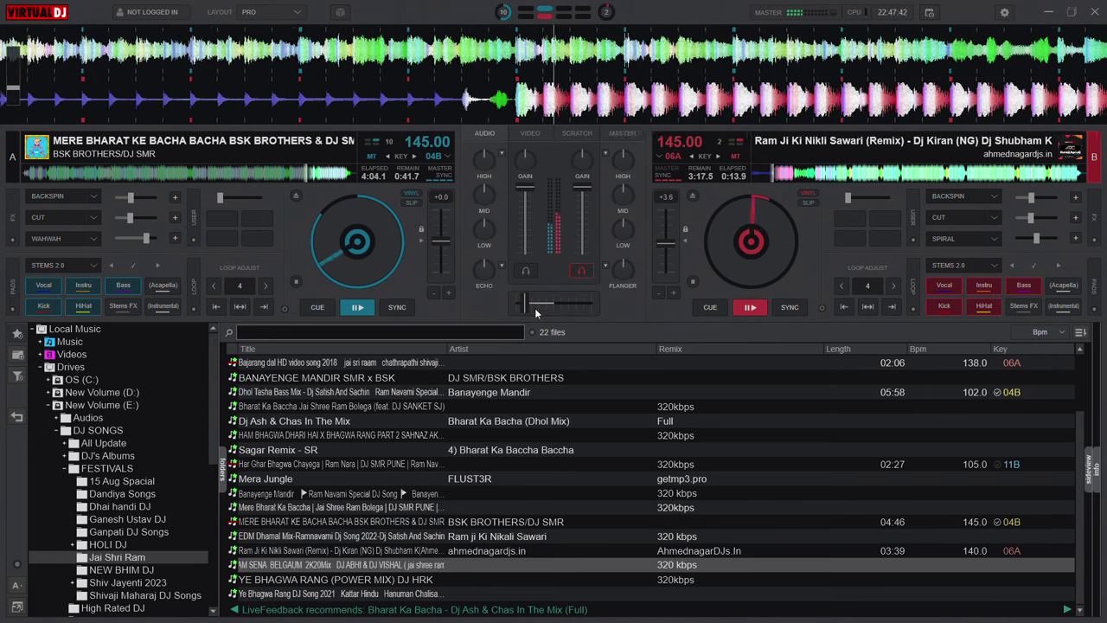
scroll(536, 313, "up", 4)
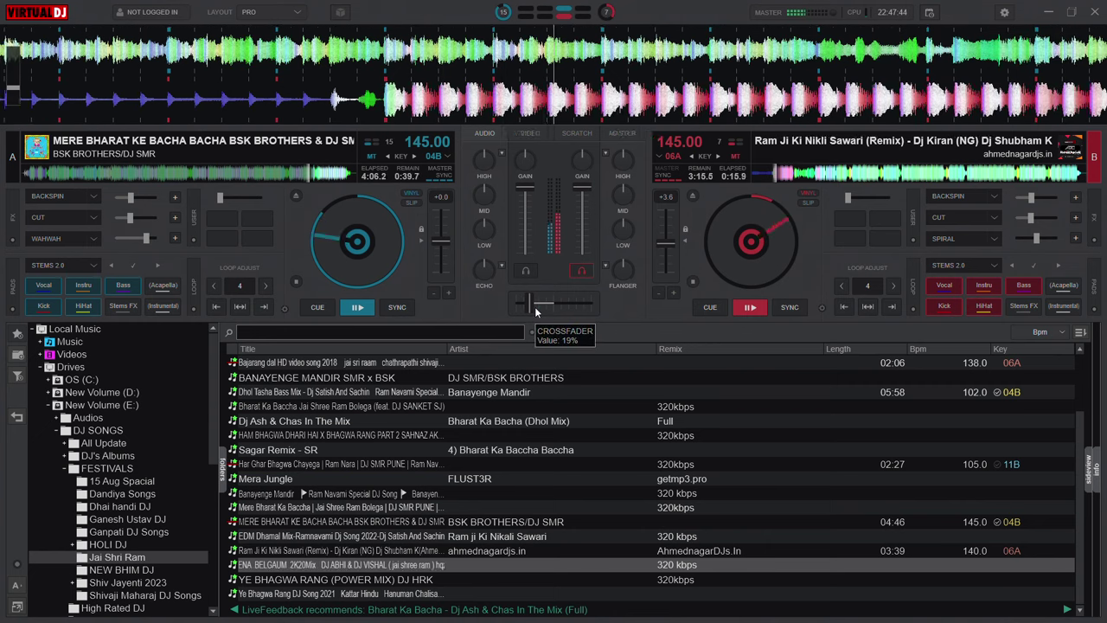
scroll(535, 310, "down", 5)
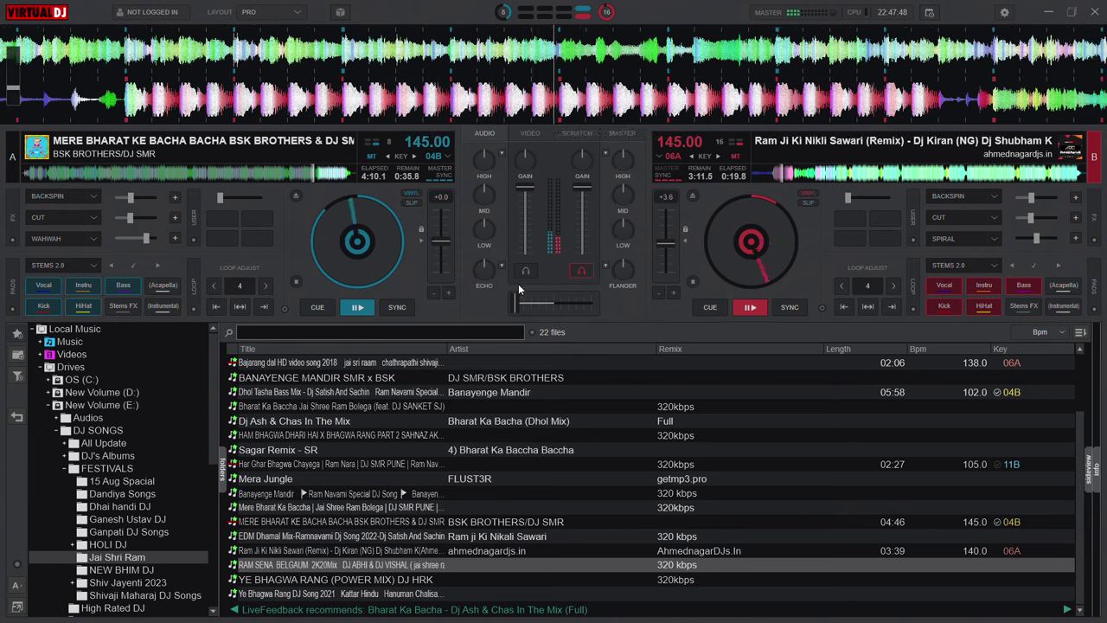
Restart Ram Ji Ki Nikli Sawari (Remix) from its beginning on deck B and move the crossfader to the centre
left_click(692, 282)
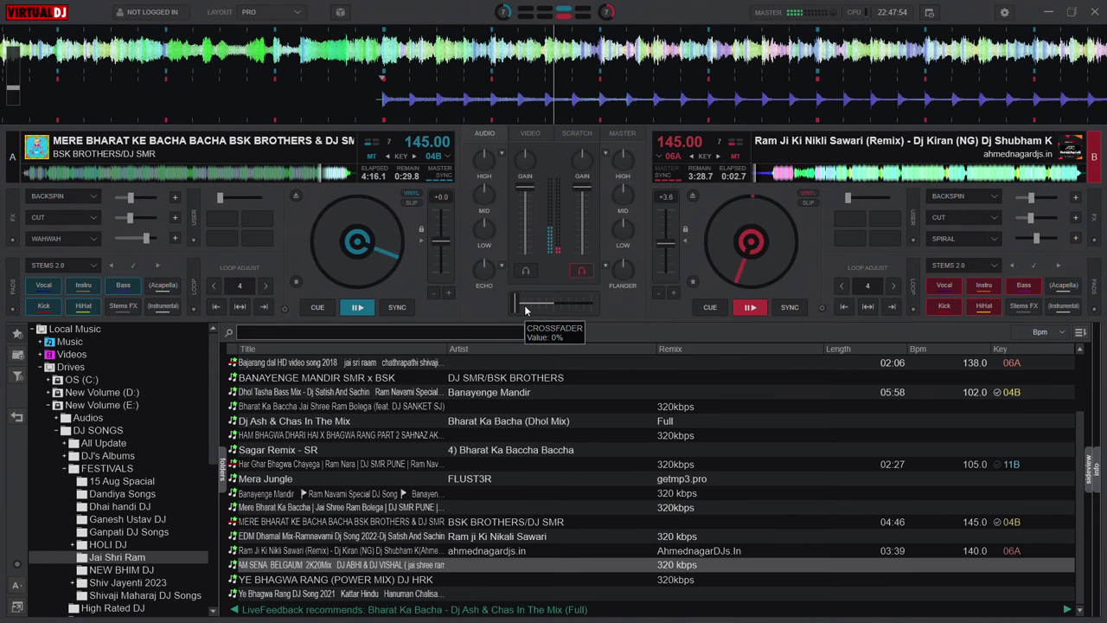
scroll(525, 309, "up", 4)
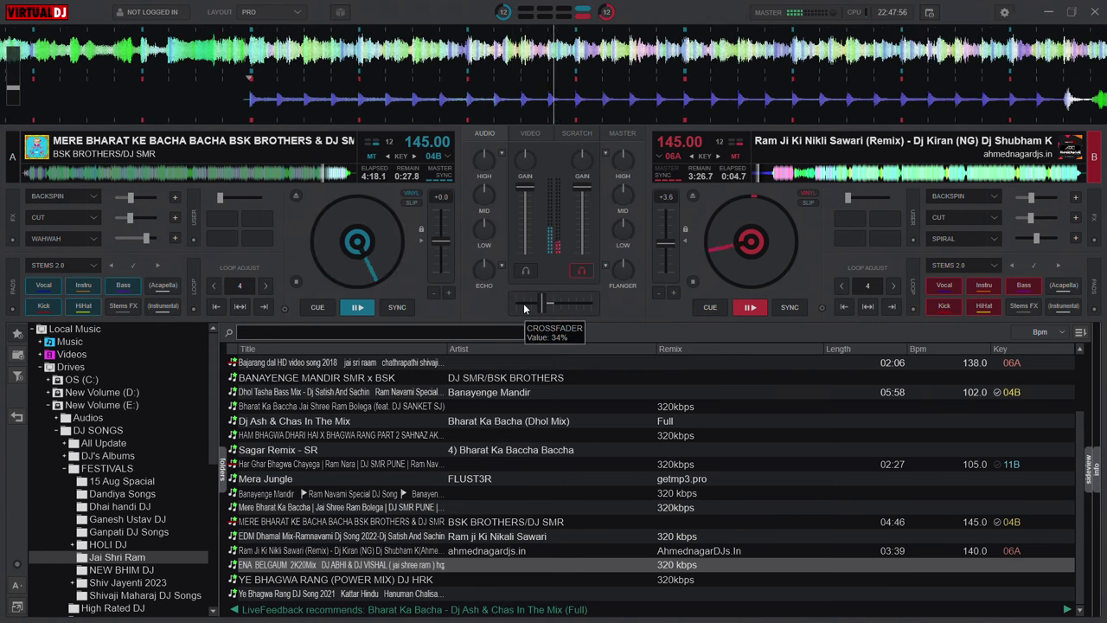
left_click_drag(523, 305, 553, 302)
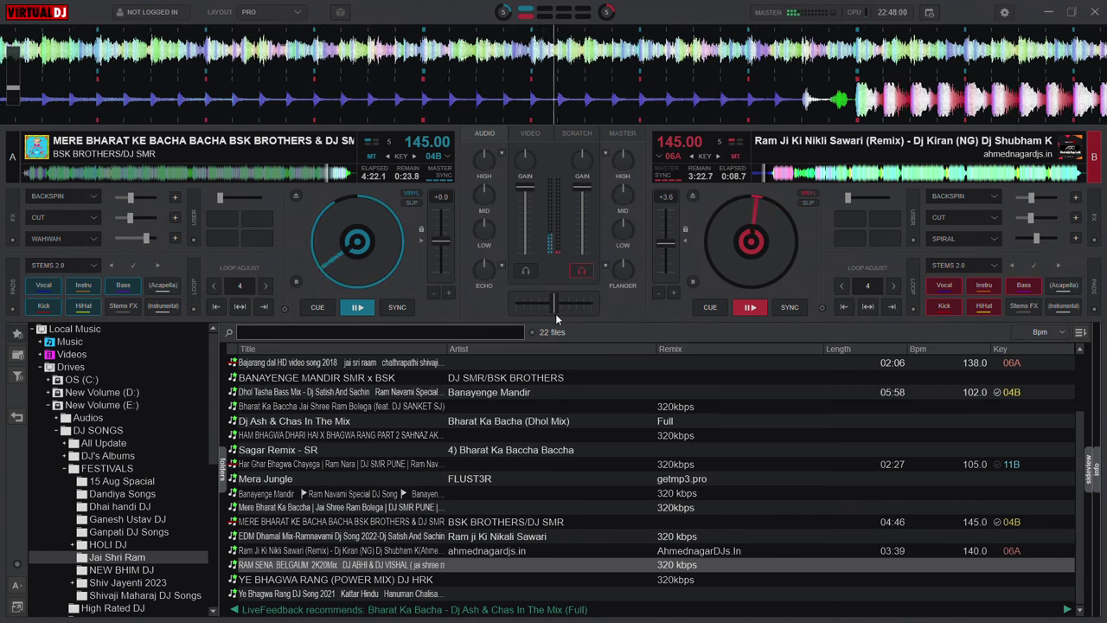
Cut deck A's low EQ, then dip its high EQ to 19%, restore it to 50% and cut it again
mouse_move(487, 235)
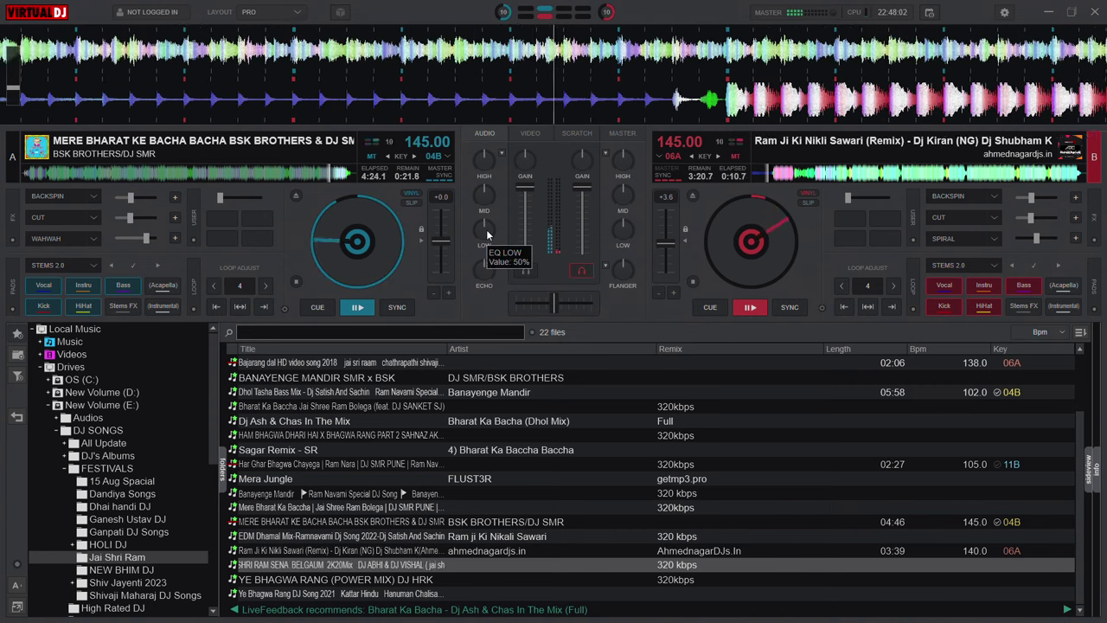
scroll(487, 236, "down", 5)
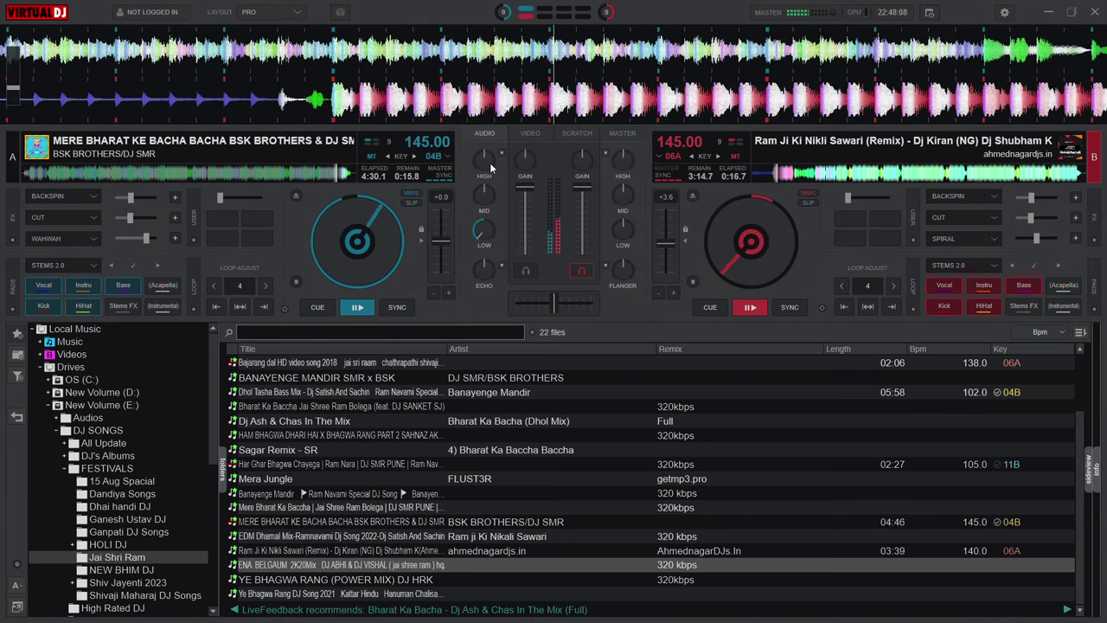
scroll(490, 163, "down", 3)
scroll(490, 164, "up", 3)
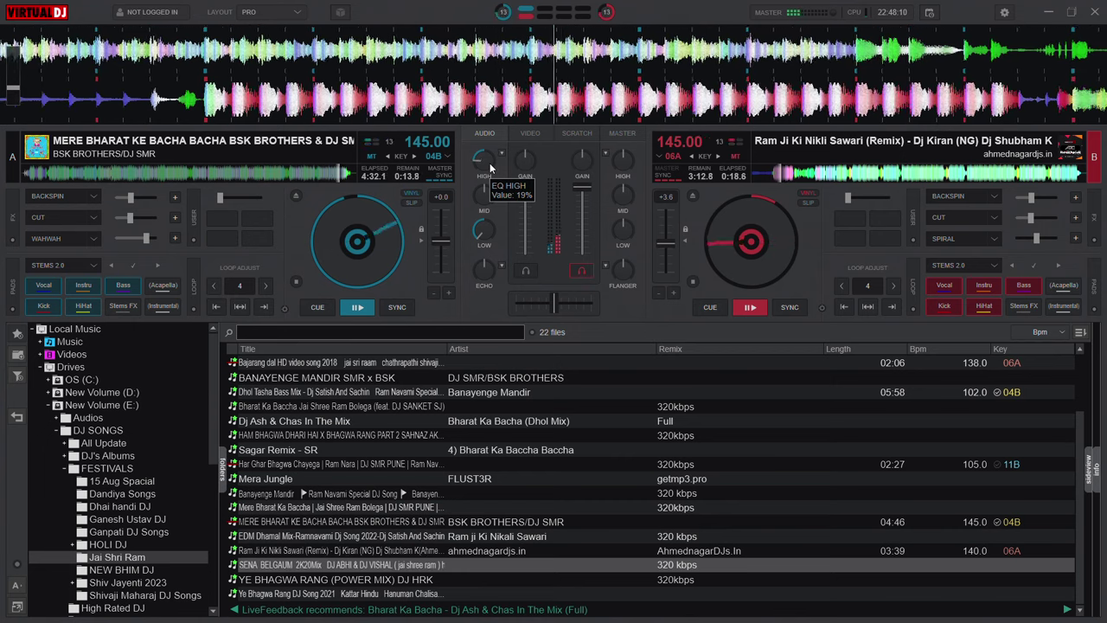
scroll(489, 163, "up", 1)
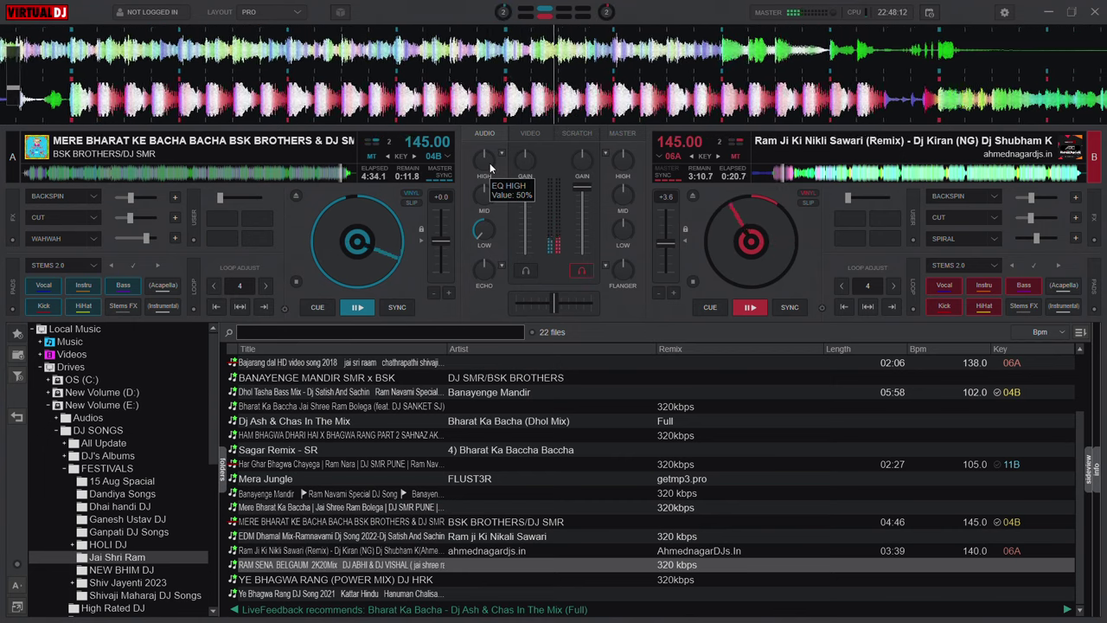
scroll(490, 163, "down", 3)
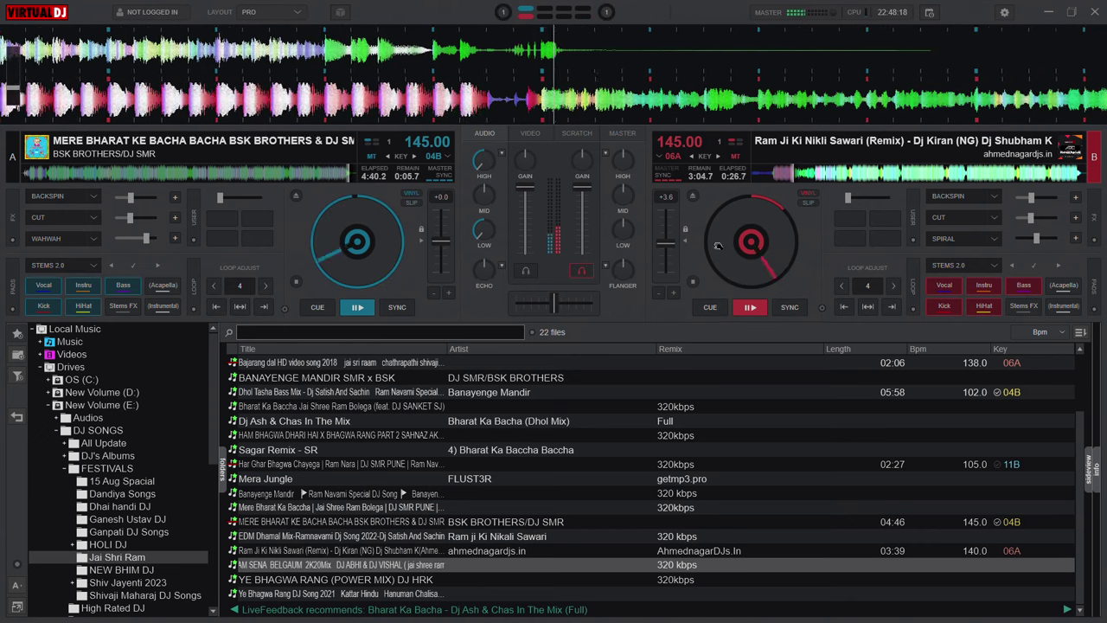
Set deck B's pitch to +0.0, load SHRI RAM SENA BELGAUM 2K20Mix onto deck A and highlight Ye Bhagwa Rang DJ Song 2021
scroll(686, 247, "down", 4)
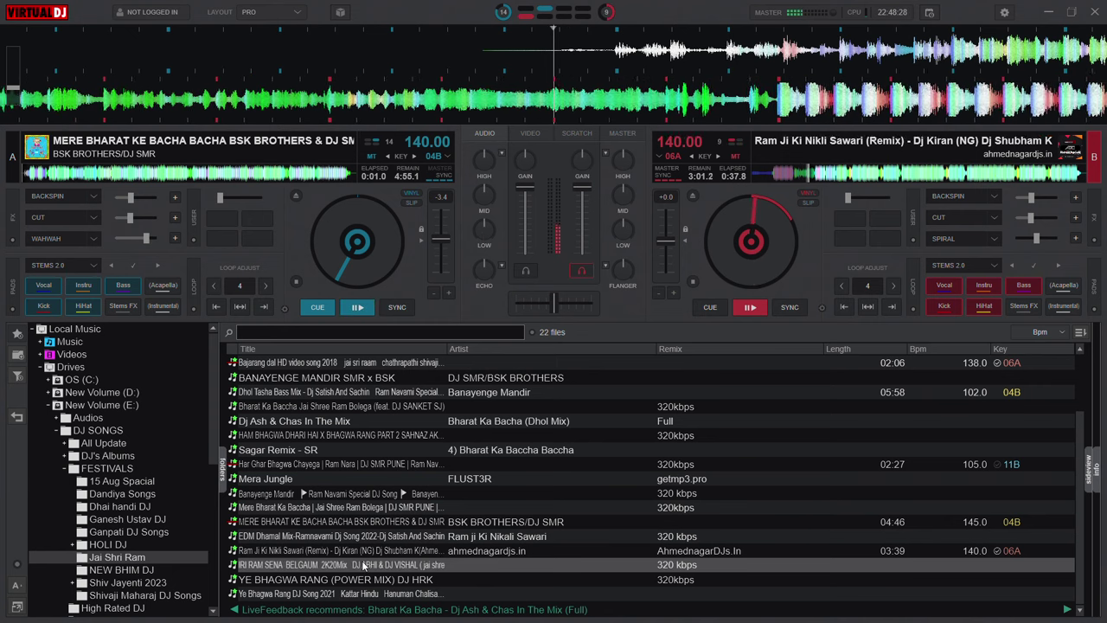
left_click_drag(350, 560, 356, 264)
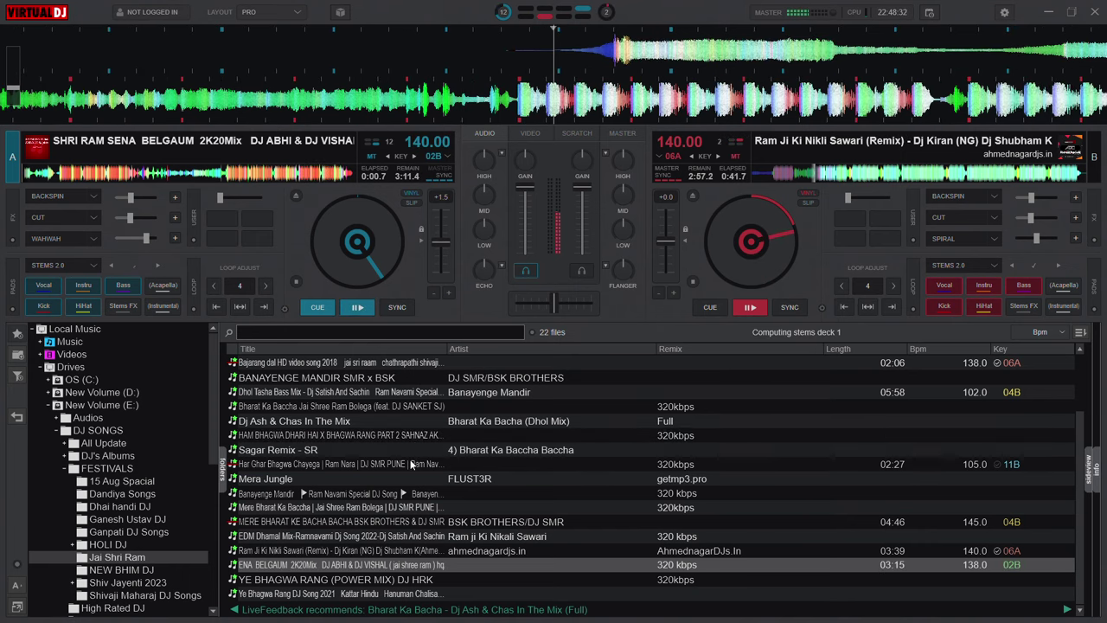
left_click(361, 594)
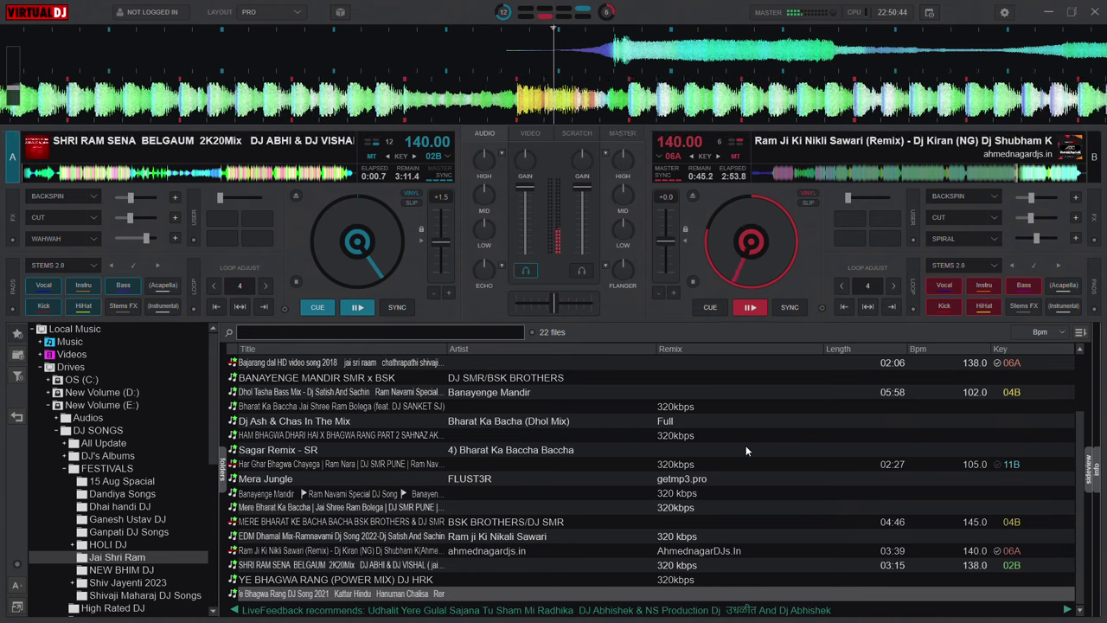
Start SHRI RAM SENA BELGAUM 2K20Mix on deck A with the crossfader at 50% and cut deck B's low and high EQ
left_click(550, 307)
double_click(550, 307)
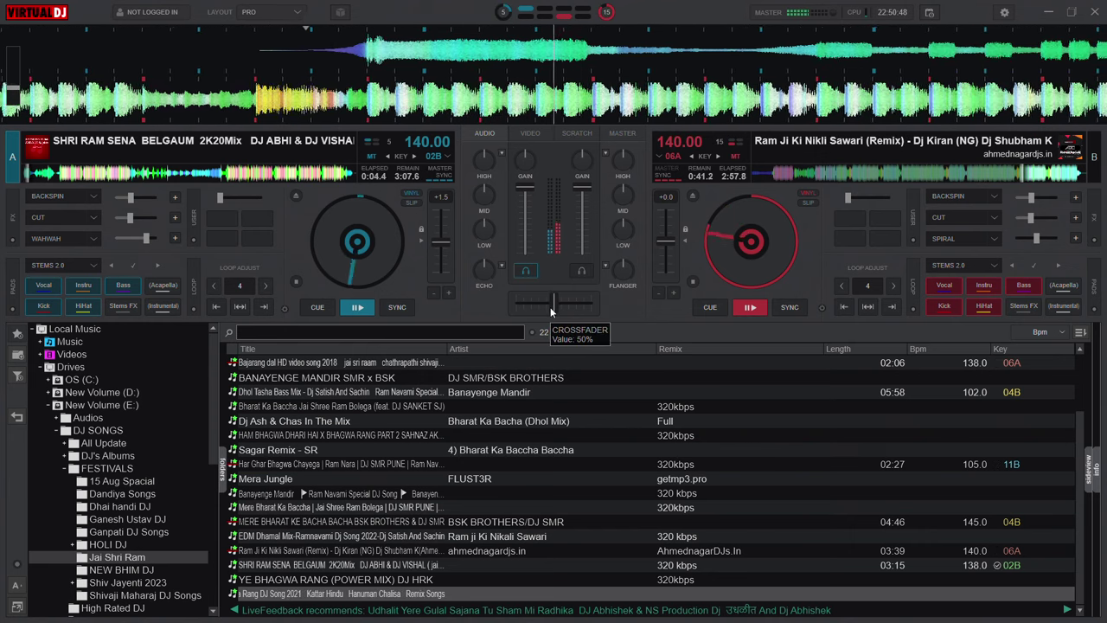
left_click_drag(627, 227, 623, 231)
scroll(623, 231, "up", 5)
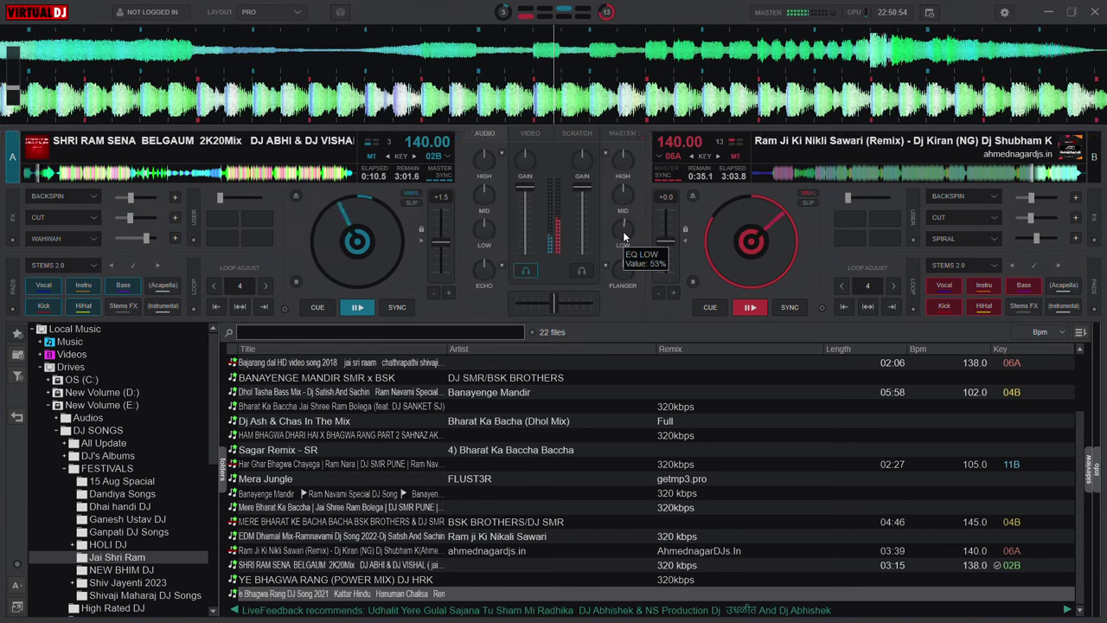
scroll(623, 231, "down", 3)
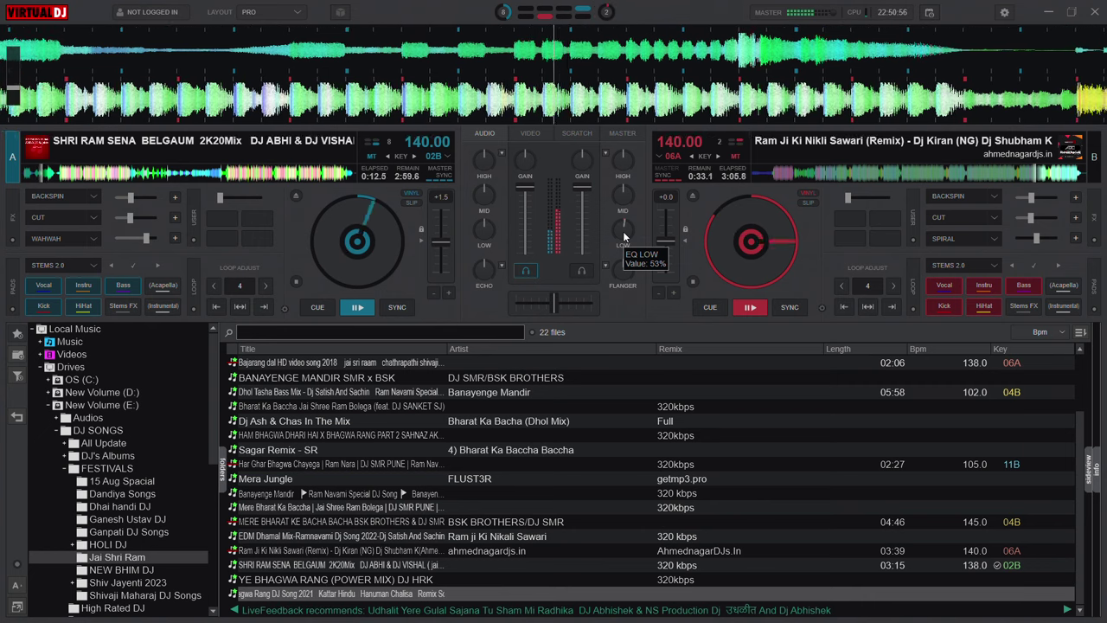
scroll(623, 231, "down", 8)
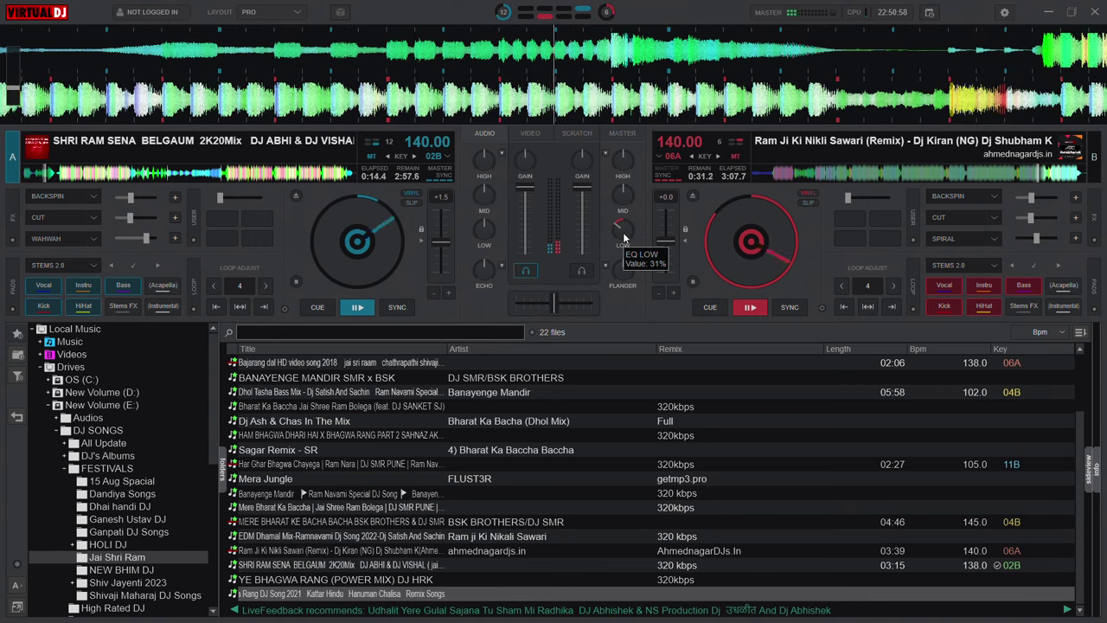
scroll(621, 158, "down", 5)
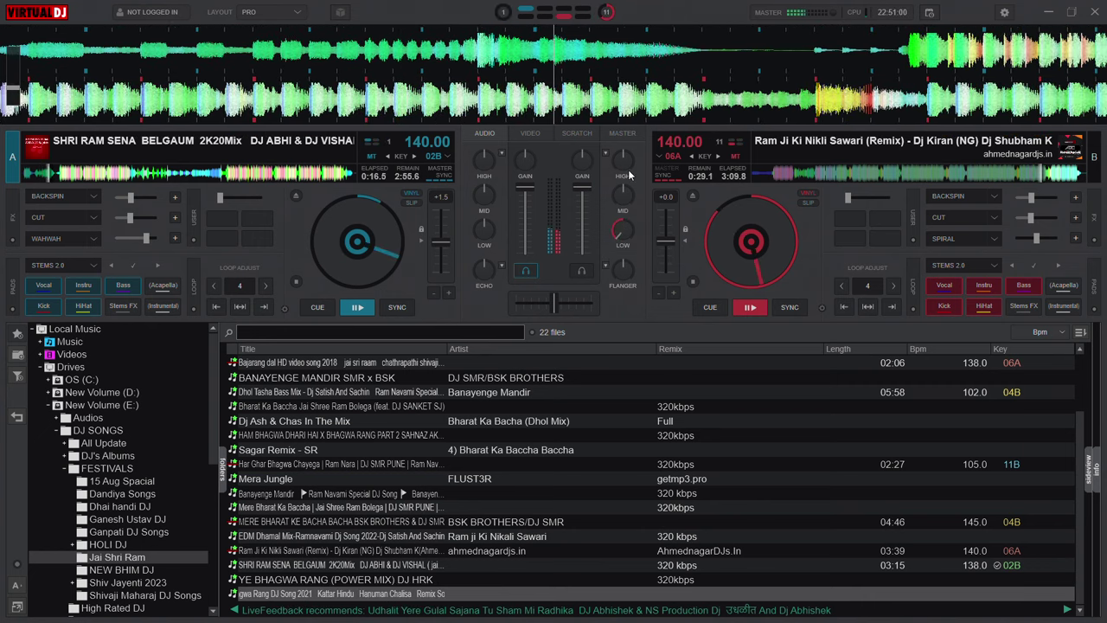
left_click(949, 196)
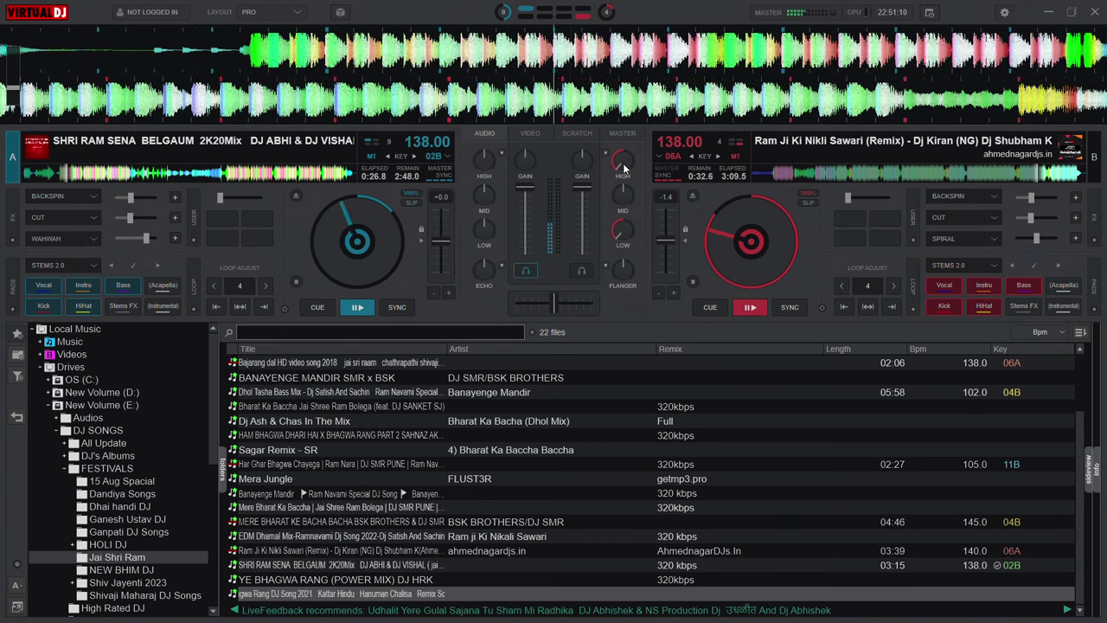
Load Ye Bhagwa Rang DJ Song 2021 onto deck B and reset its high and low EQ
left_click_drag(411, 593, 757, 252)
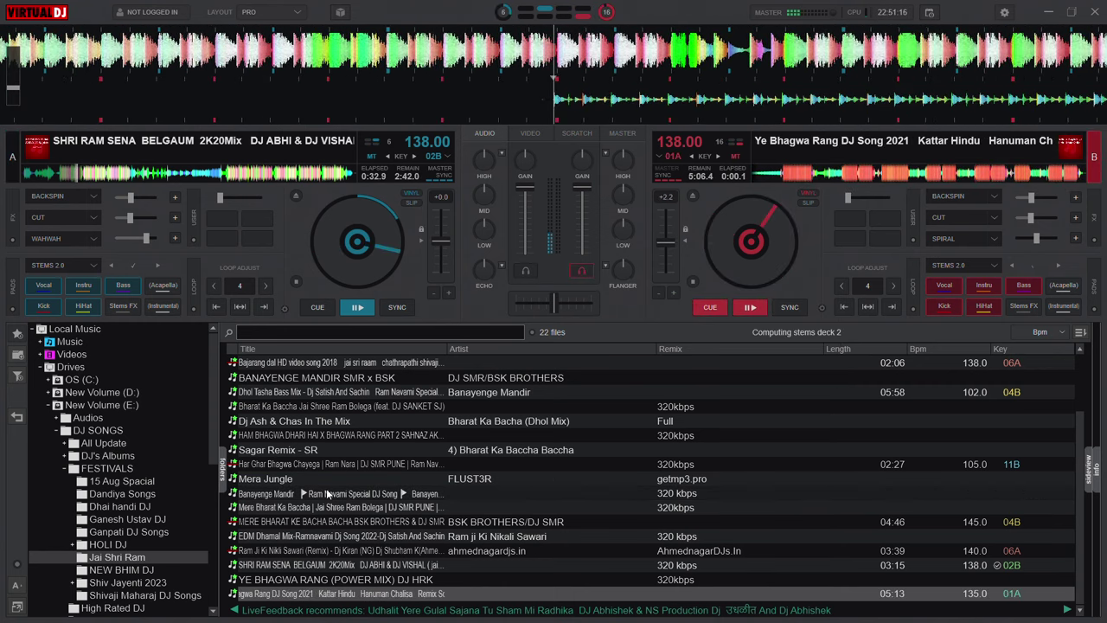
scroll(329, 493, "up", 1)
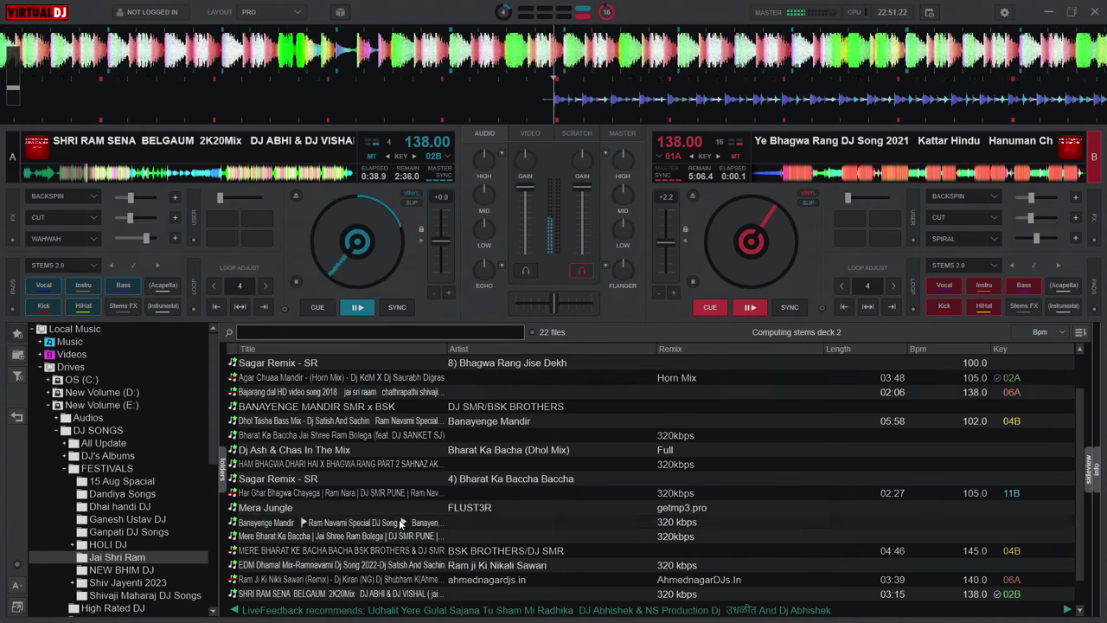
scroll(376, 446, "up", 3)
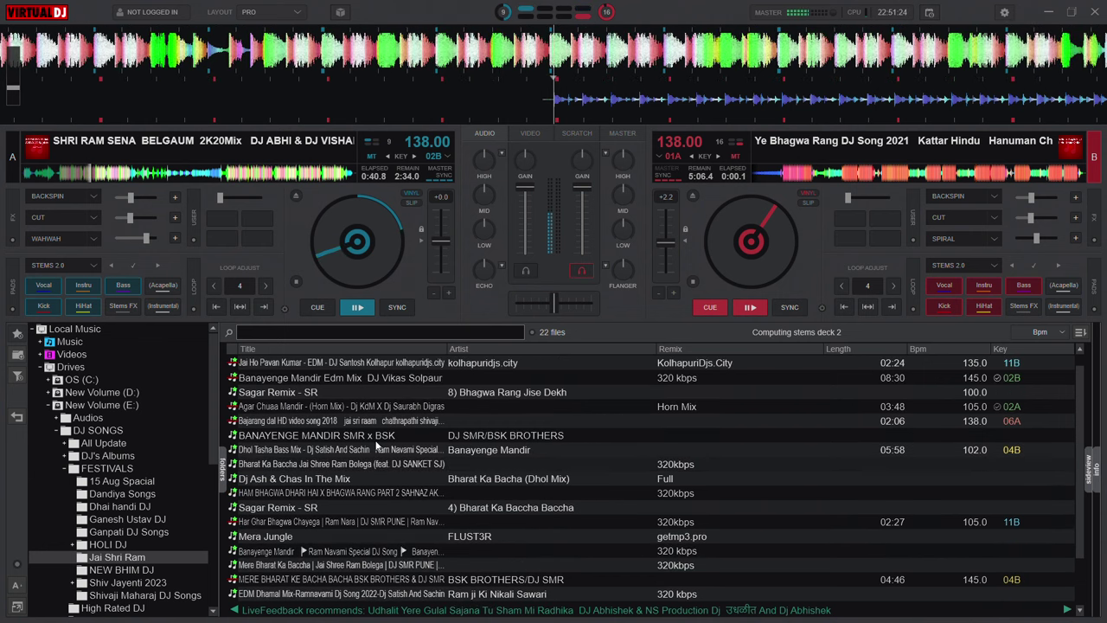
scroll(344, 490, "down", 2)
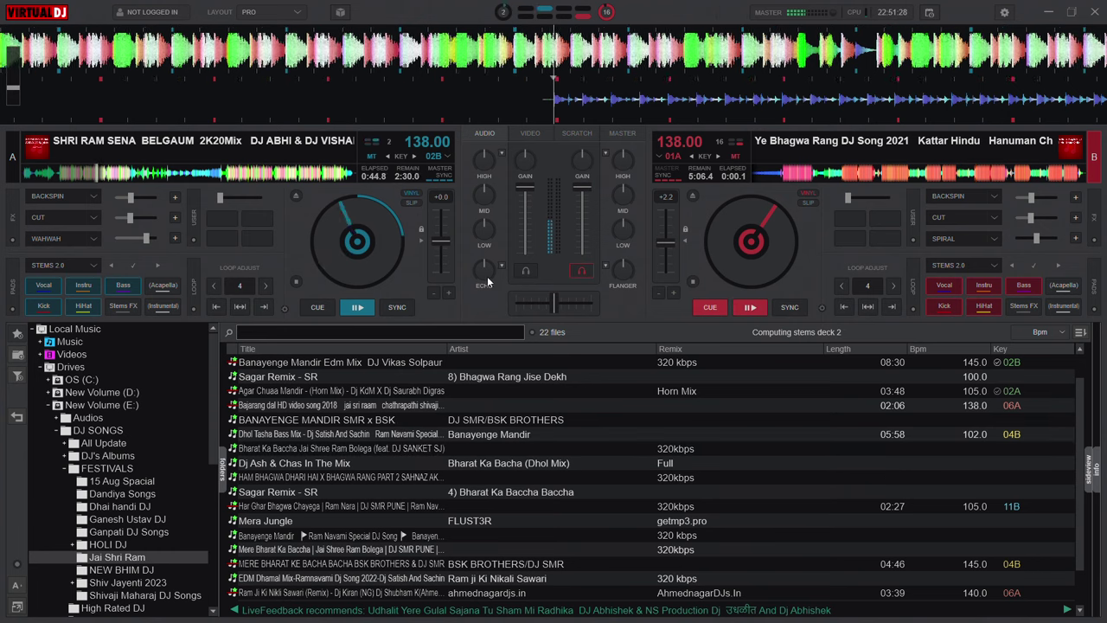
Raise deck A's Echo colour effect to 38%, then turn it back off
scroll(484, 278, "up", 2)
scroll(485, 278, "up", 1)
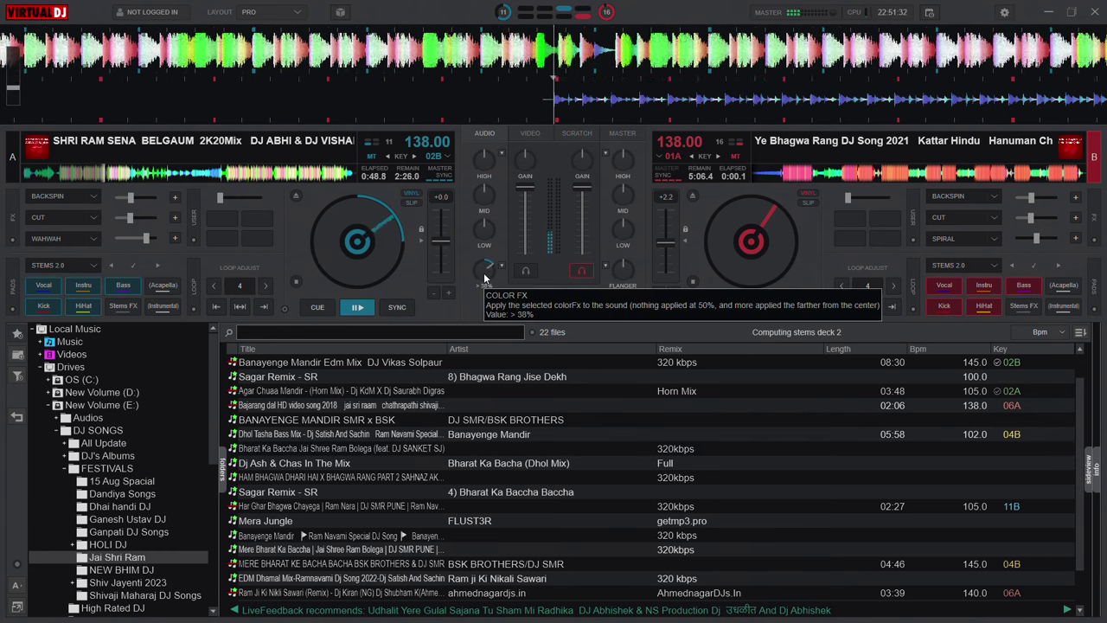
scroll(484, 277, "down", 1)
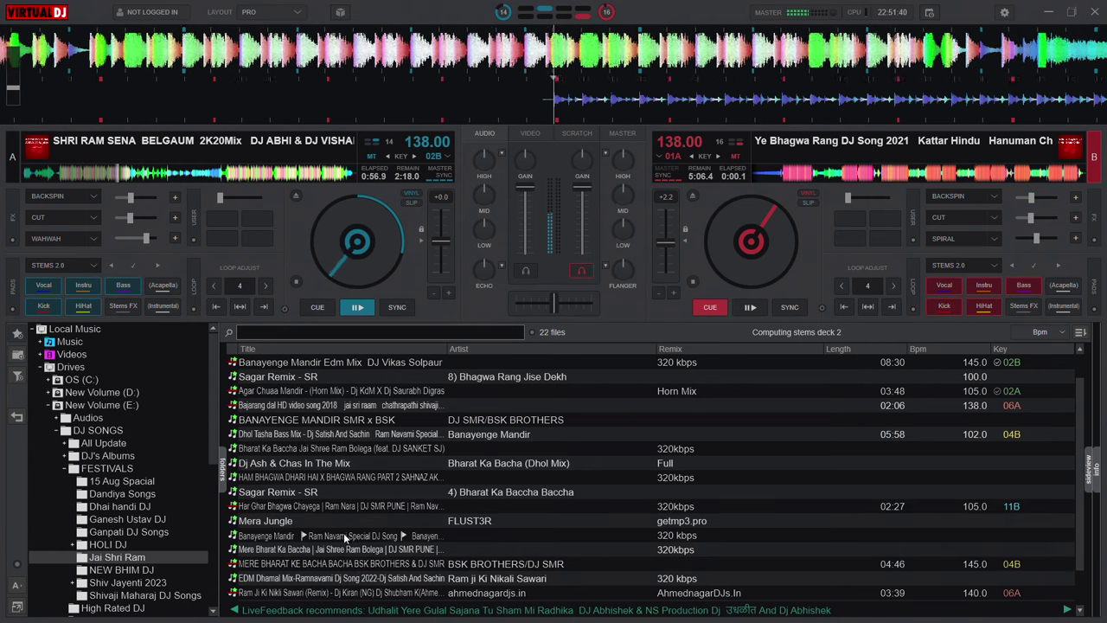
Browse the Jai Shri Ram songs and highlight Sagar Remix - SR, 4) Bharat Ka Baccha Baccha
scroll(308, 500, "down", 1)
scroll(309, 506, "up", 2)
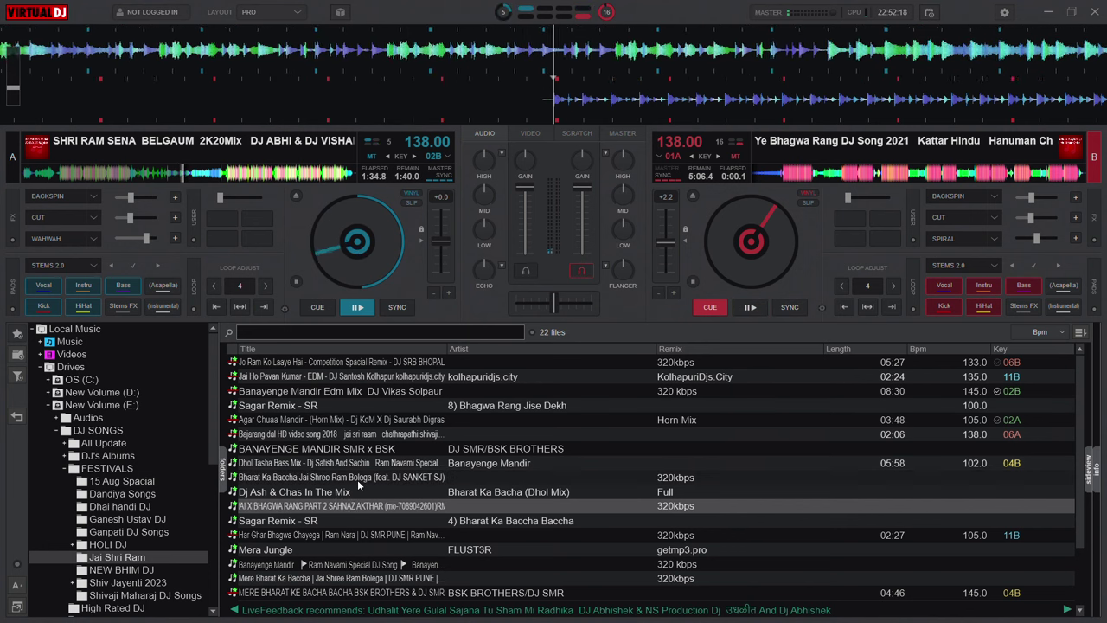
scroll(358, 479, "down", 2)
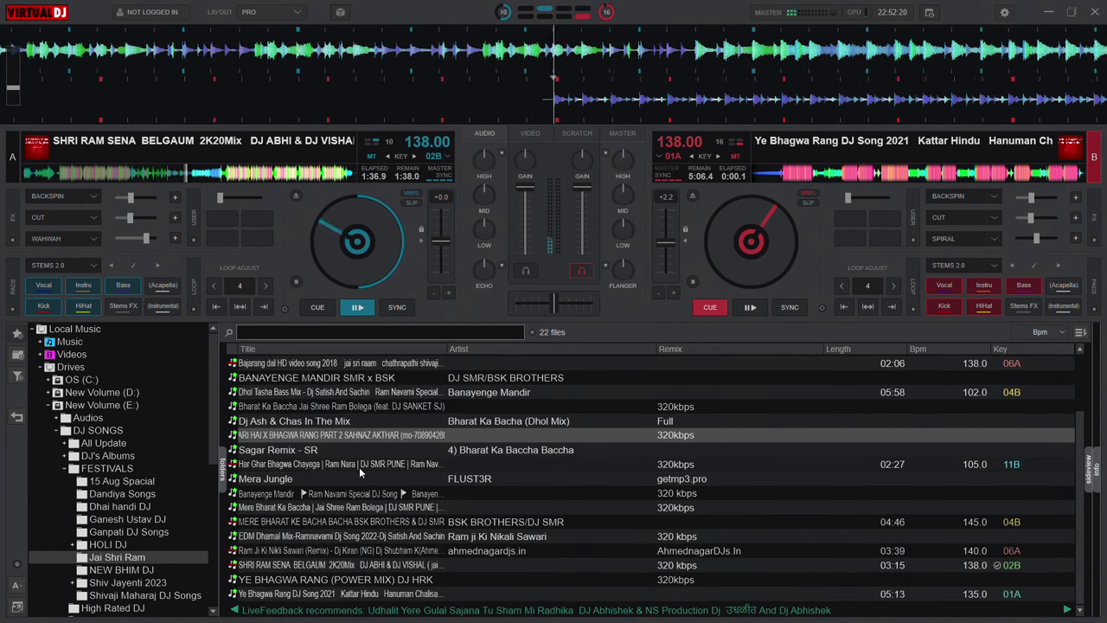
left_click(400, 450)
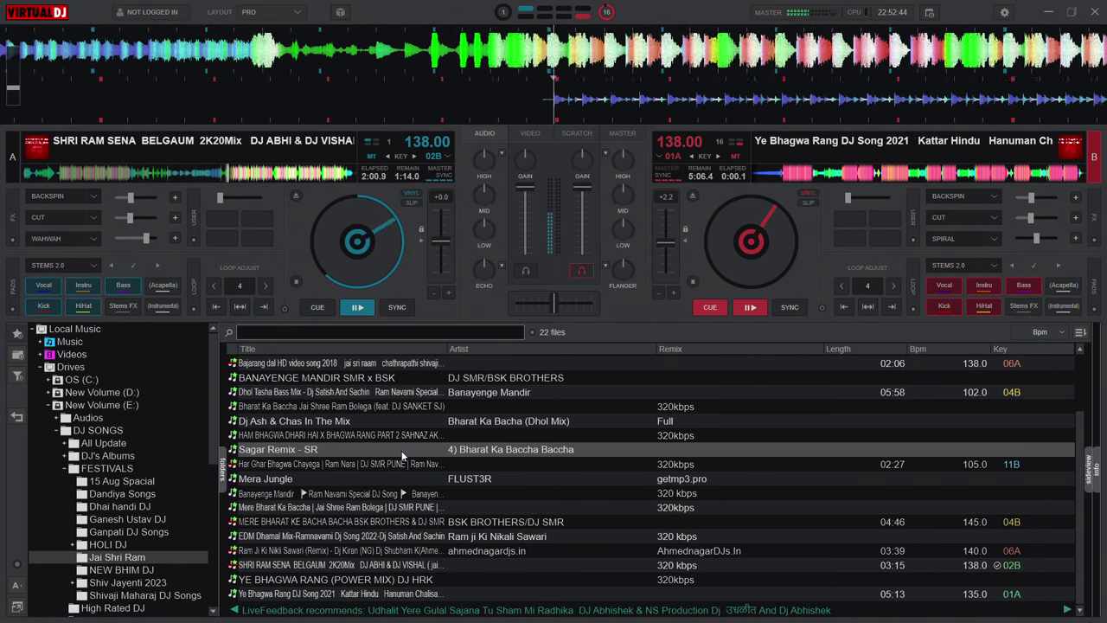
Start Ye Bhagwa Rang DJ Song 2021 on deck B and move its pitch to +0.0, up to +3.0 and back to +0.0
key("space")
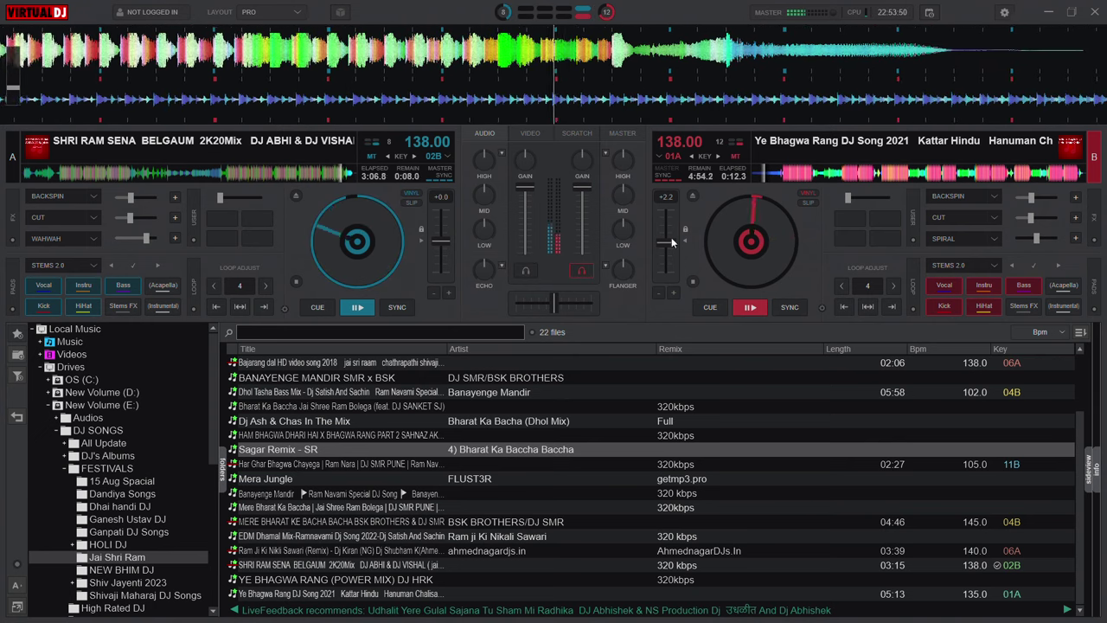
scroll(683, 238, "down", 6)
scroll(682, 239, "down", 15)
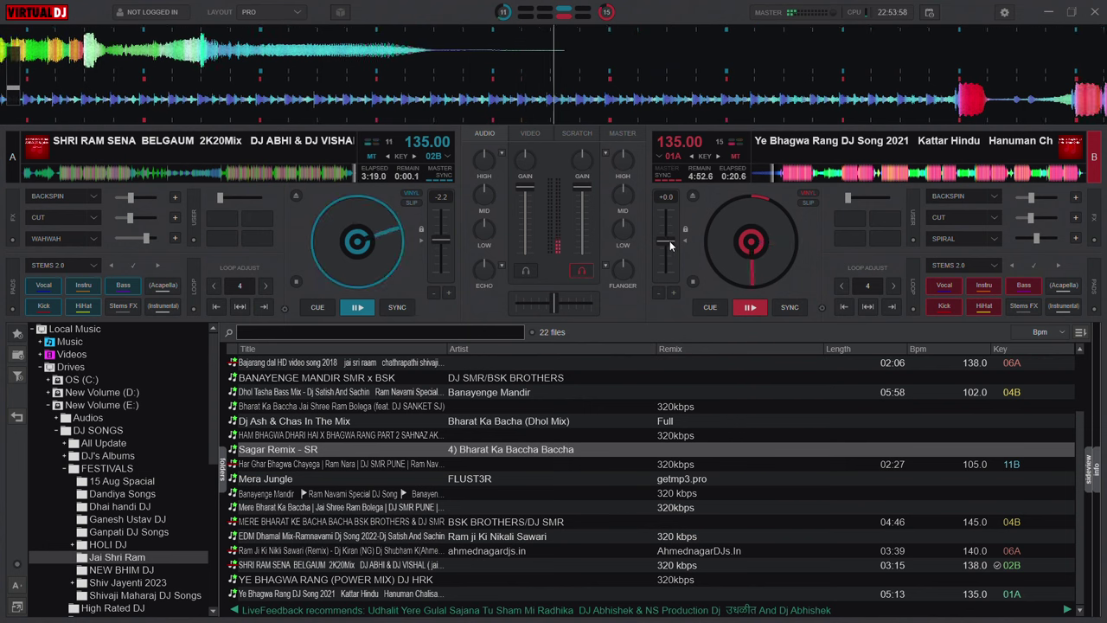
left_click_drag(670, 246, 652, 228)
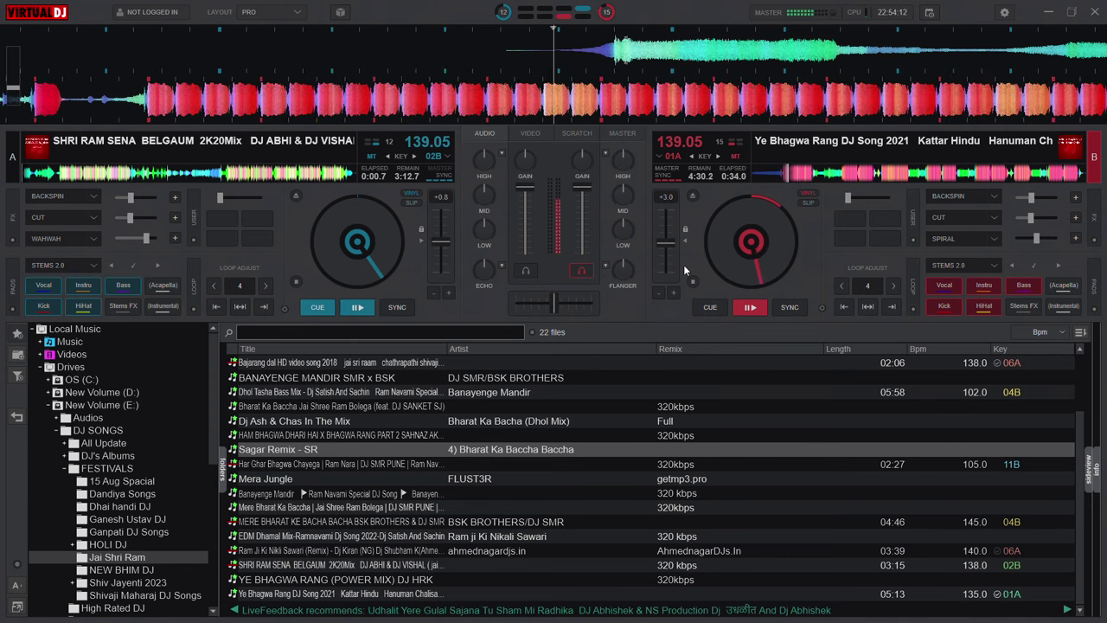
left_click_drag(672, 268, 678, 251)
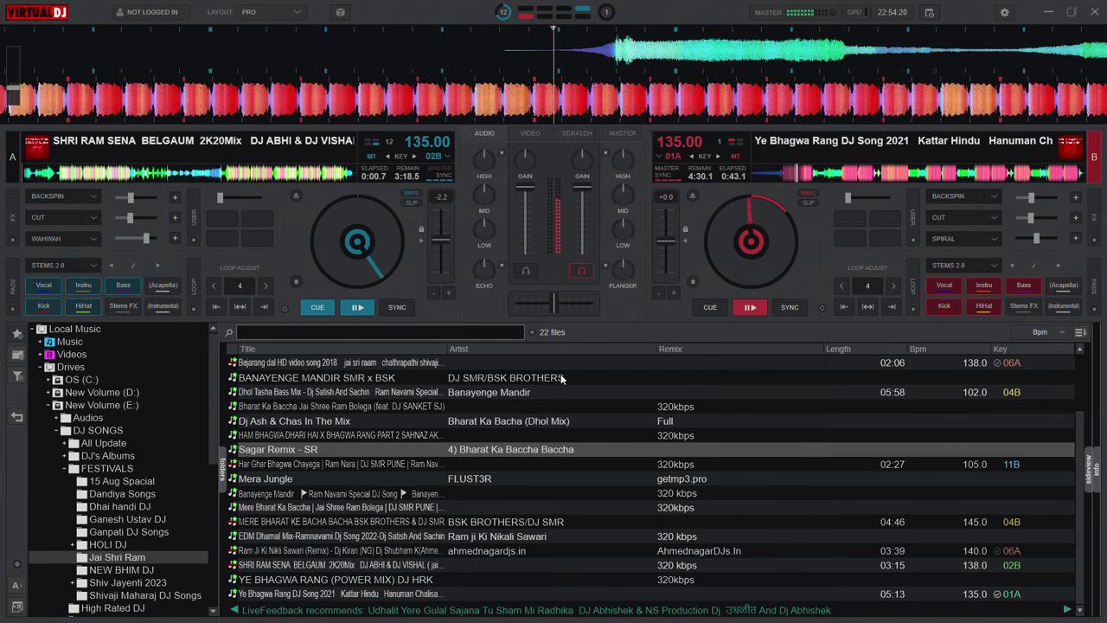
Apply the Cut effect to deck B at 59% strength, then switch it off
left_click(969, 217)
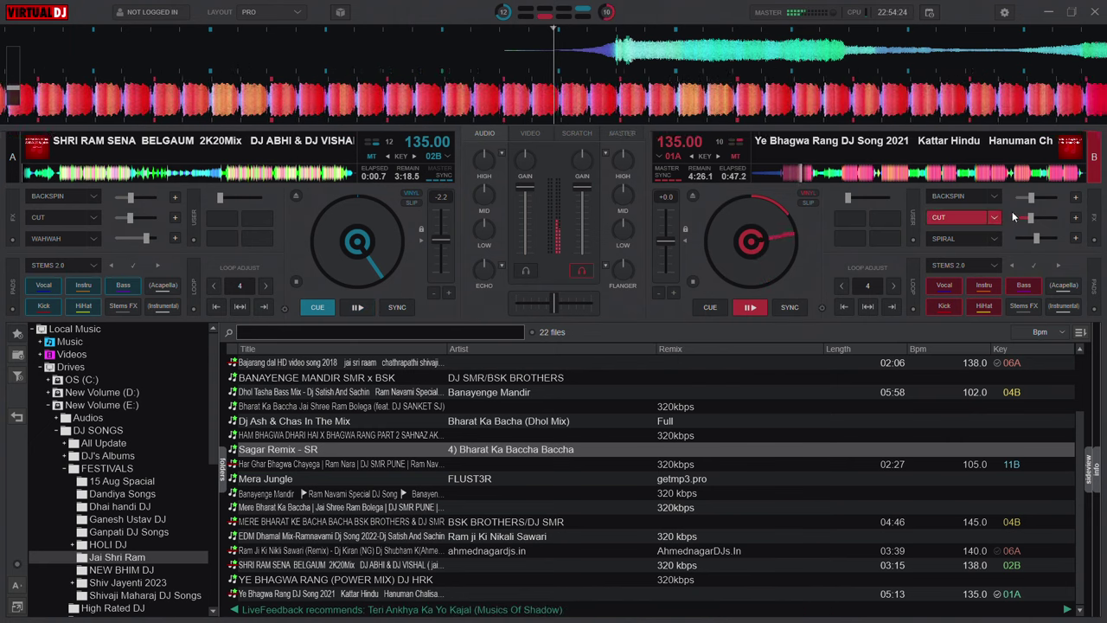
mouse_move(1021, 219)
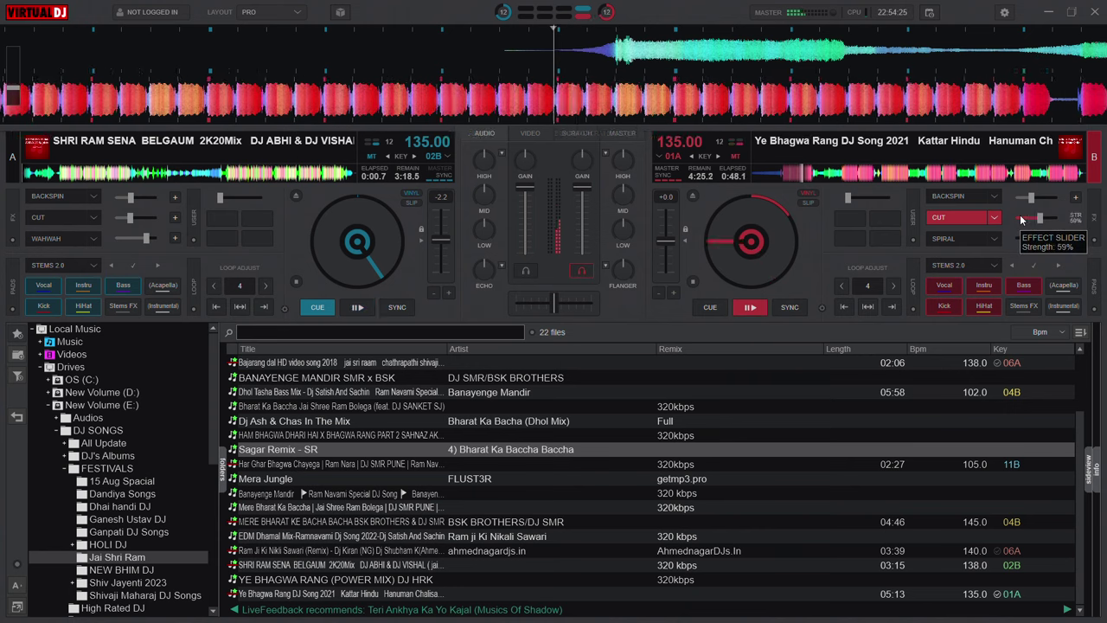
left_click(942, 222)
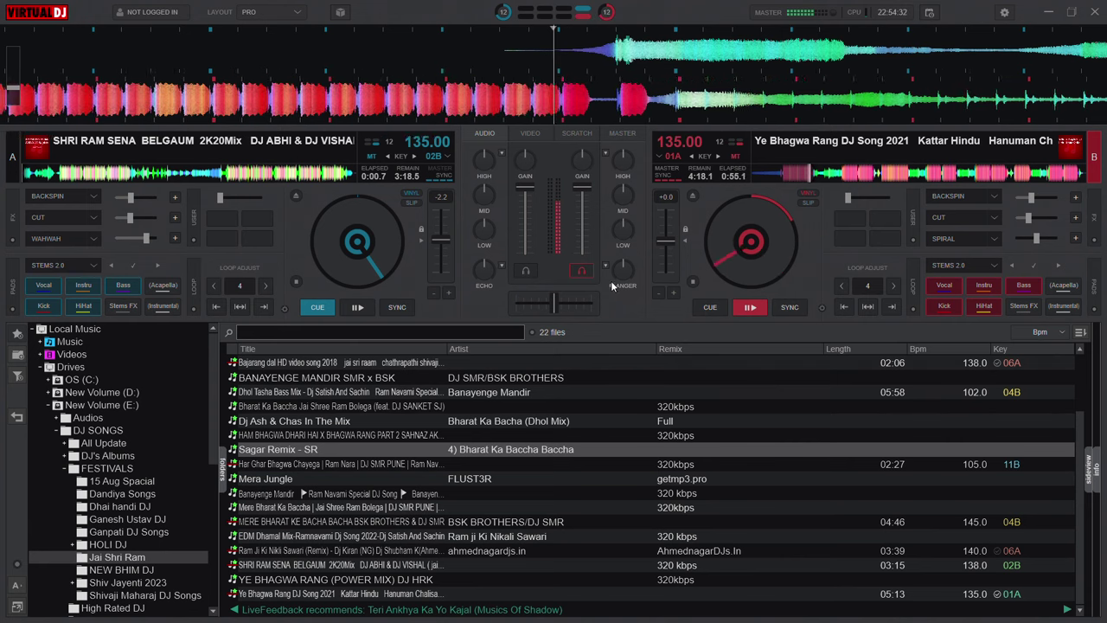
Sweep deck B's Flanger colour effect up to 19% and back off, then repeat the sweep
scroll(619, 274, "up", 2)
scroll(620, 273, "down", 2)
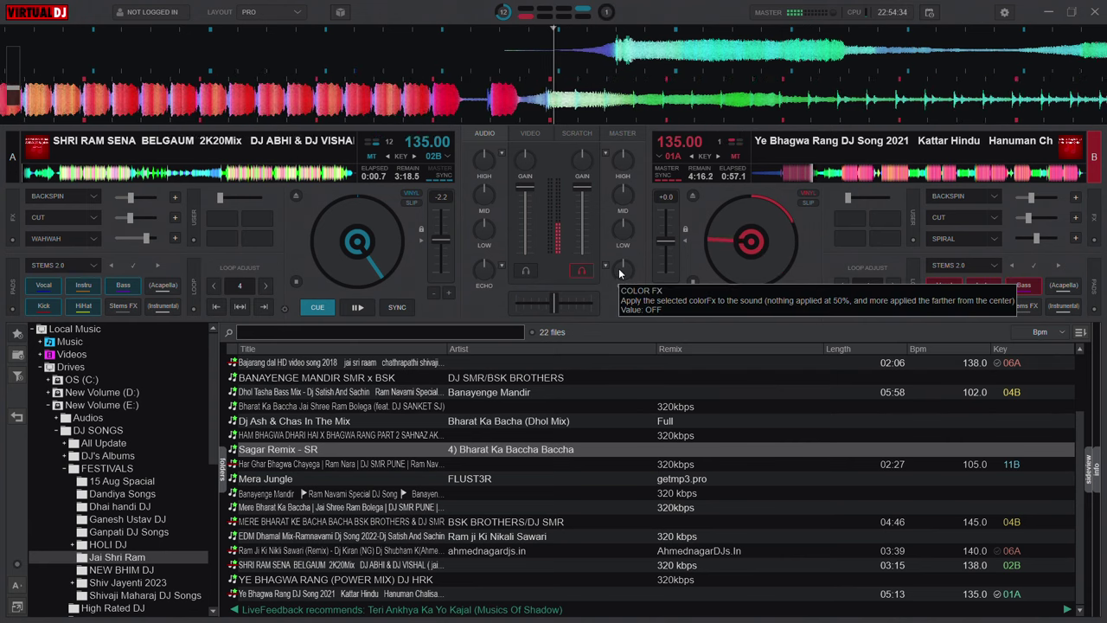
scroll(619, 273, "down", 2)
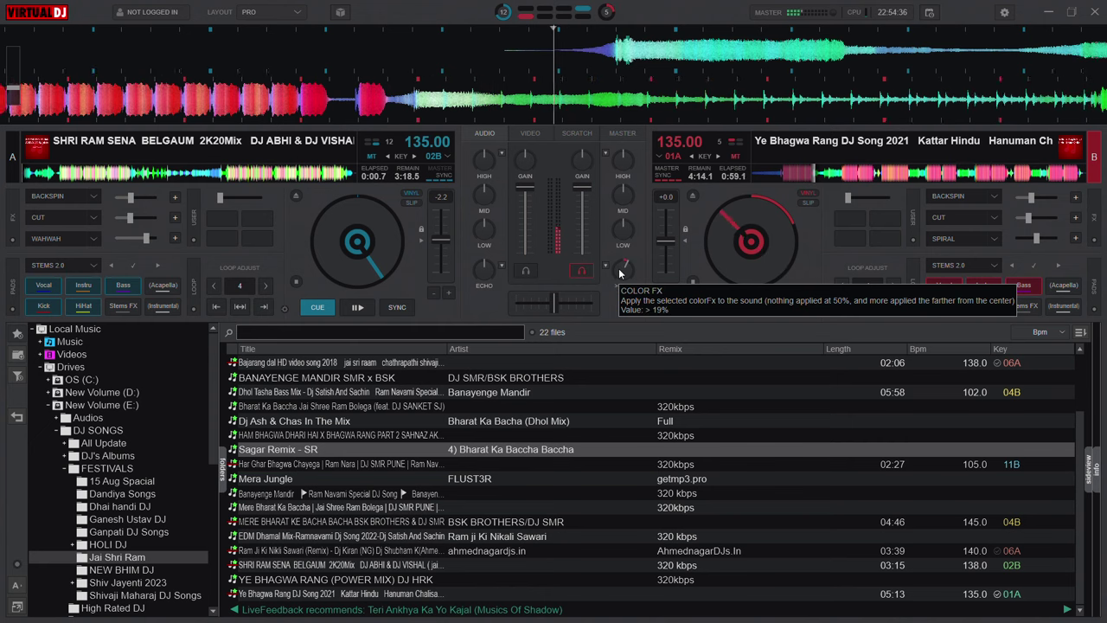
scroll(620, 273, "up", 2)
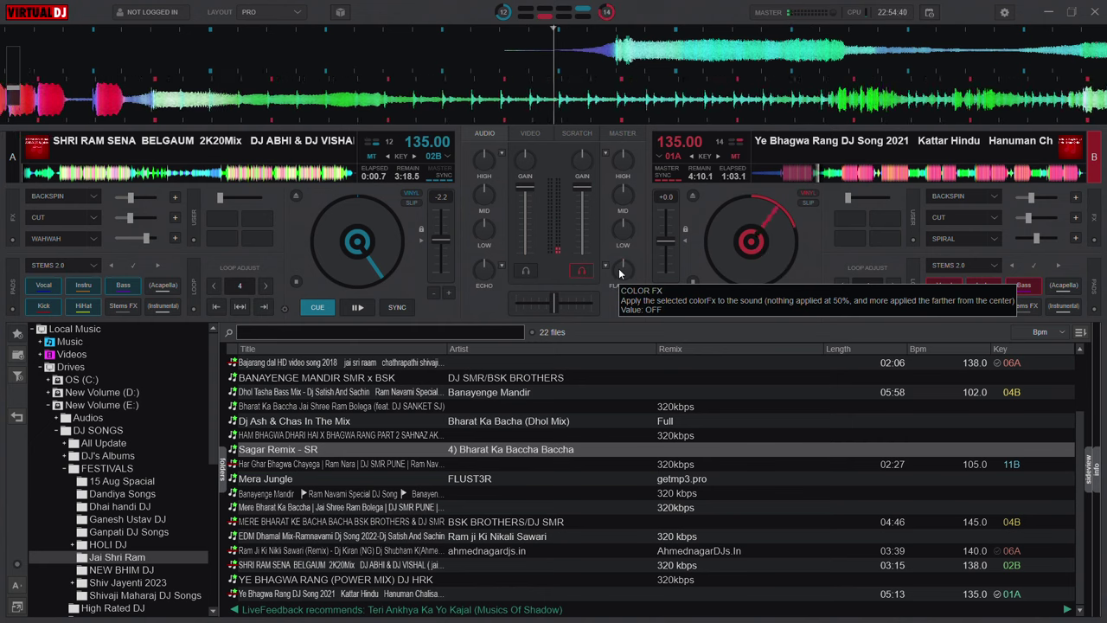
scroll(619, 274, "down", 2)
scroll(620, 273, "up", 2)
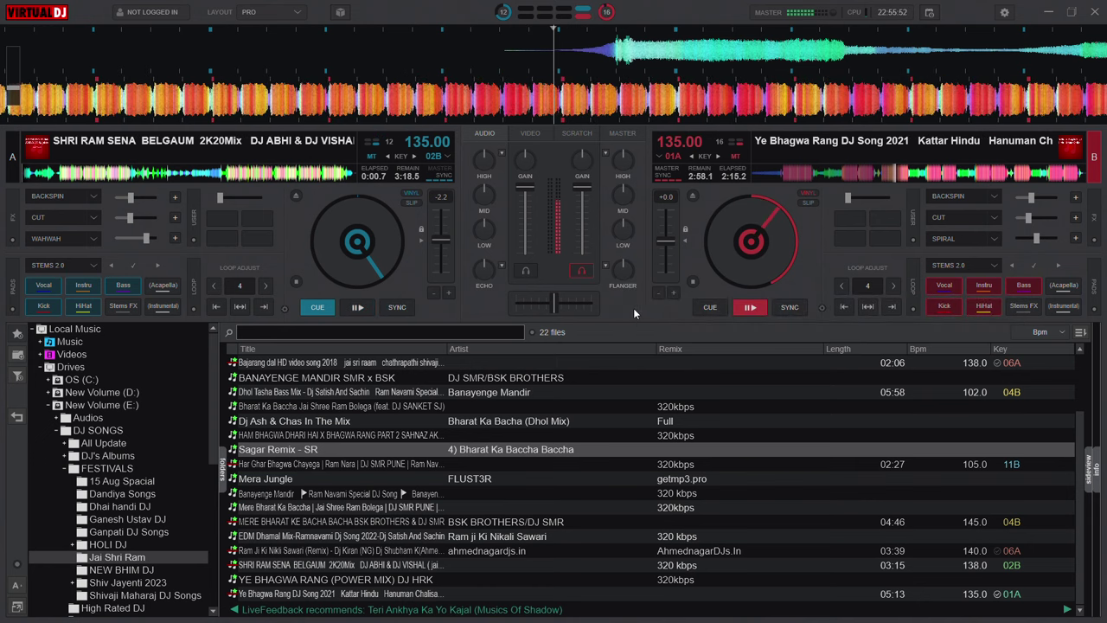
Raise deck B's Flanger colour effect to 44%
scroll(504, 442, "up", 2)
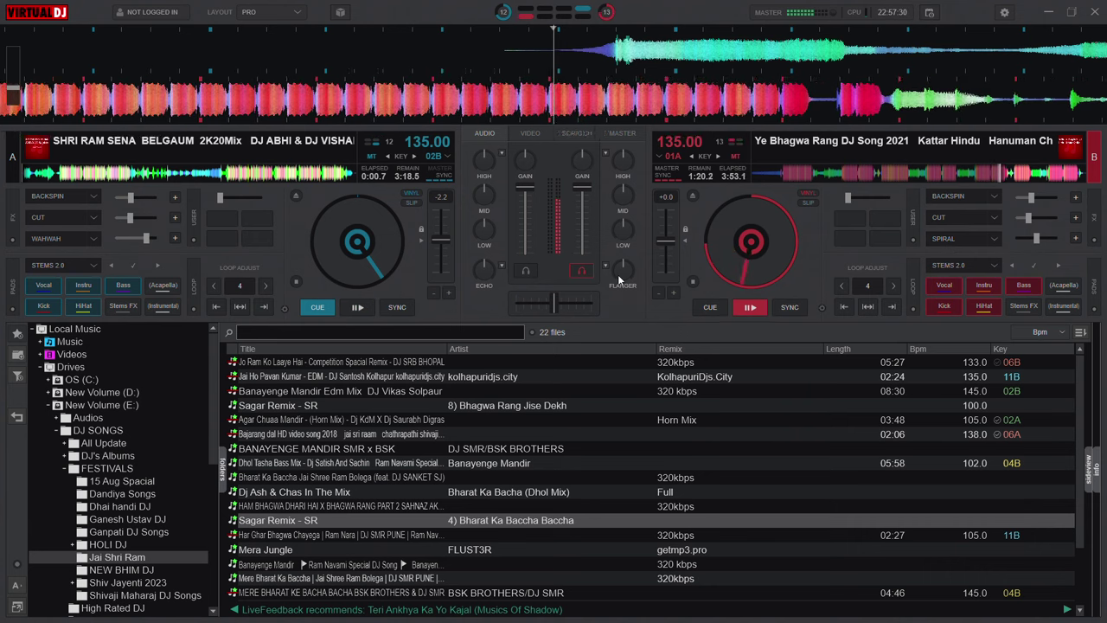
mouse_move(620, 274)
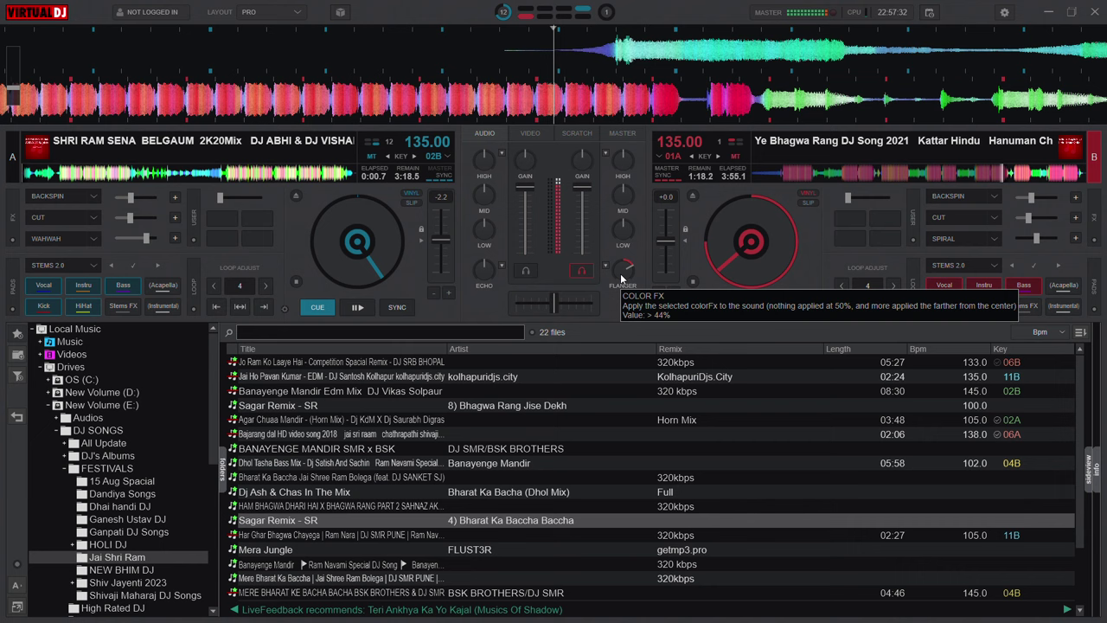